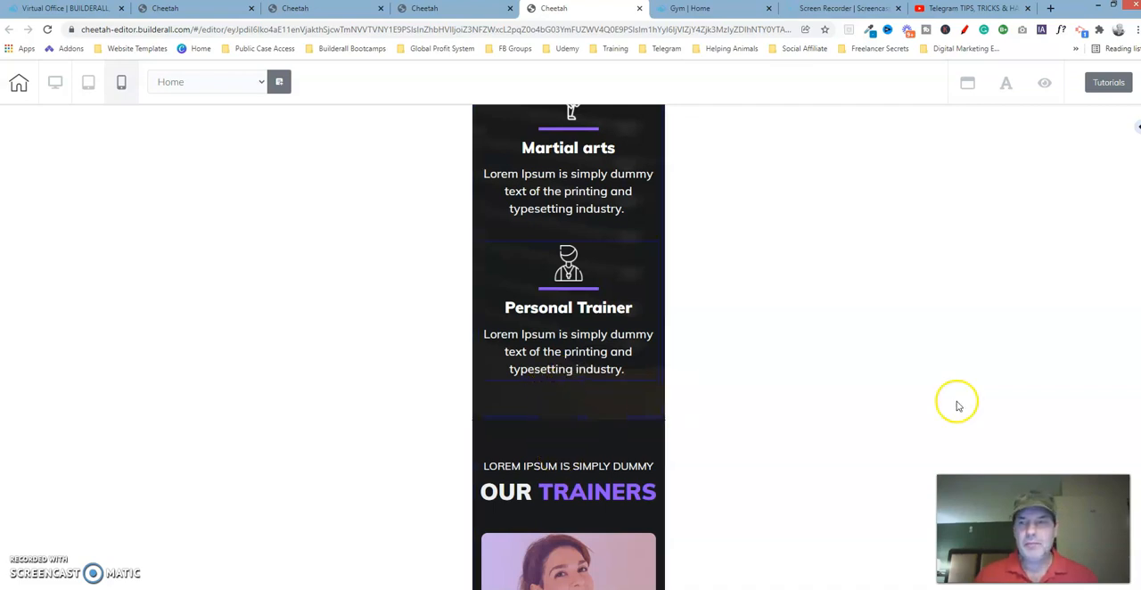
# Examine the reference template's mobile Services section against the working copy, including its two heading texts and their containing box
pyautogui.scroll(5, 569, 348)
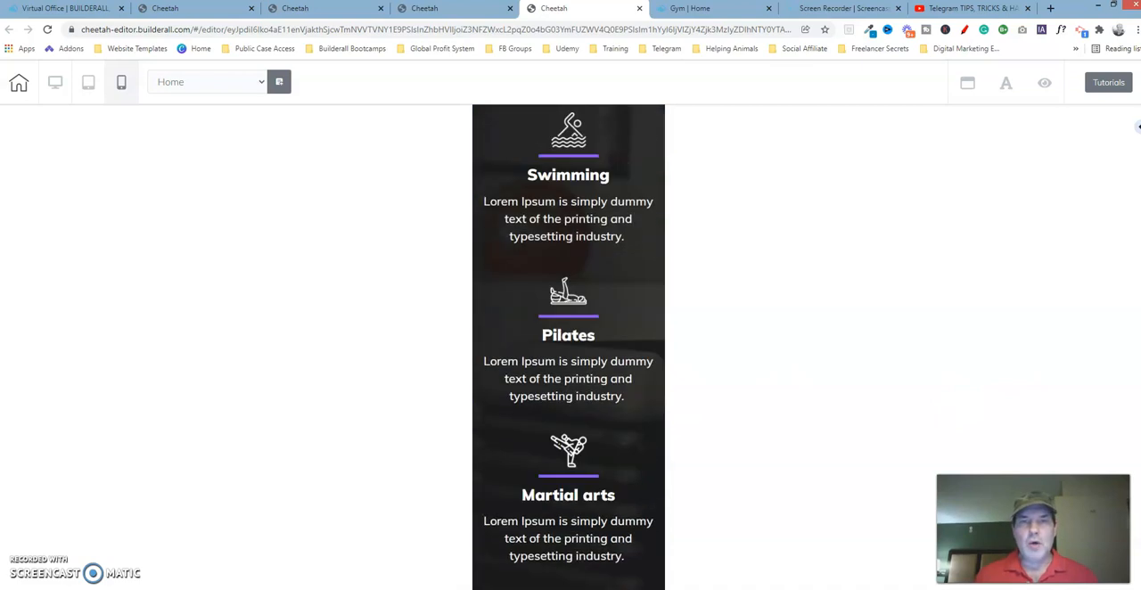
pyautogui.scroll(5, 569, 348)
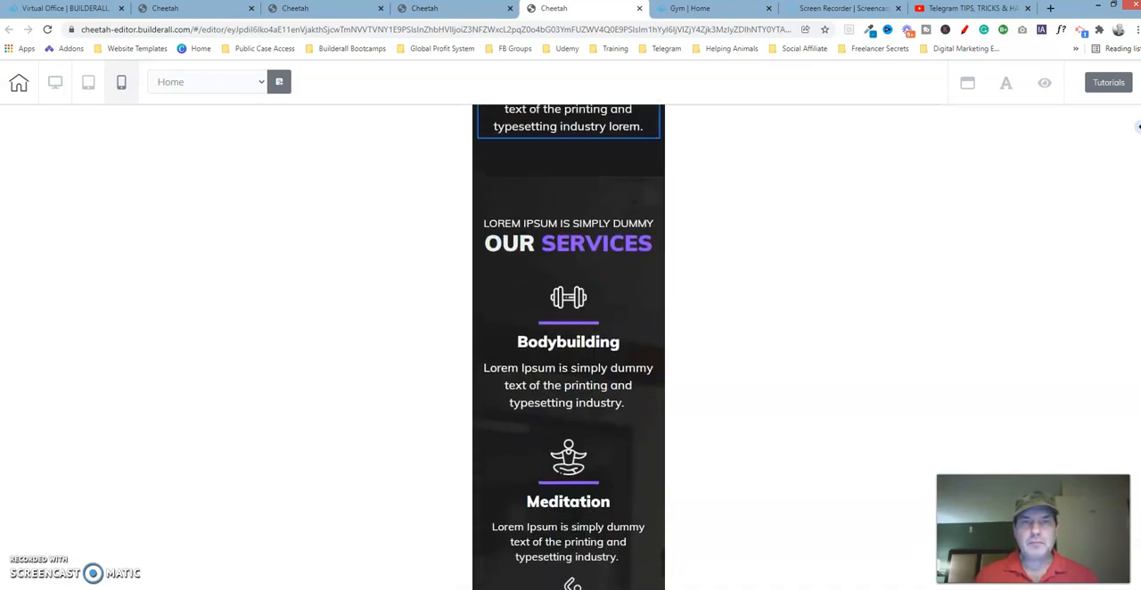
pyautogui.scroll(-1, 569, 348)
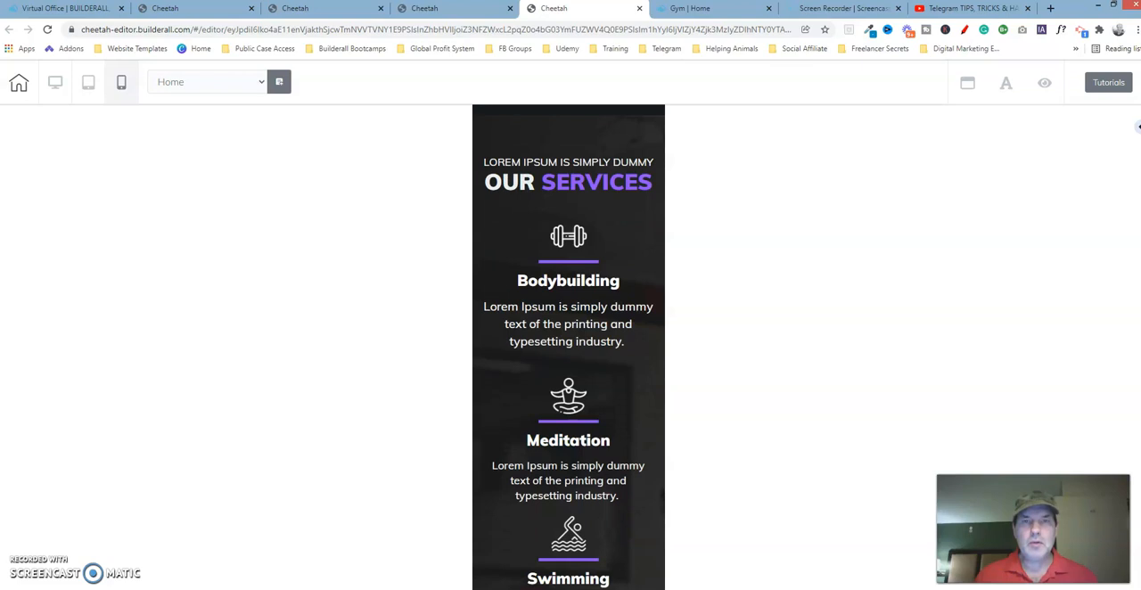
pyautogui.click(334, 12)
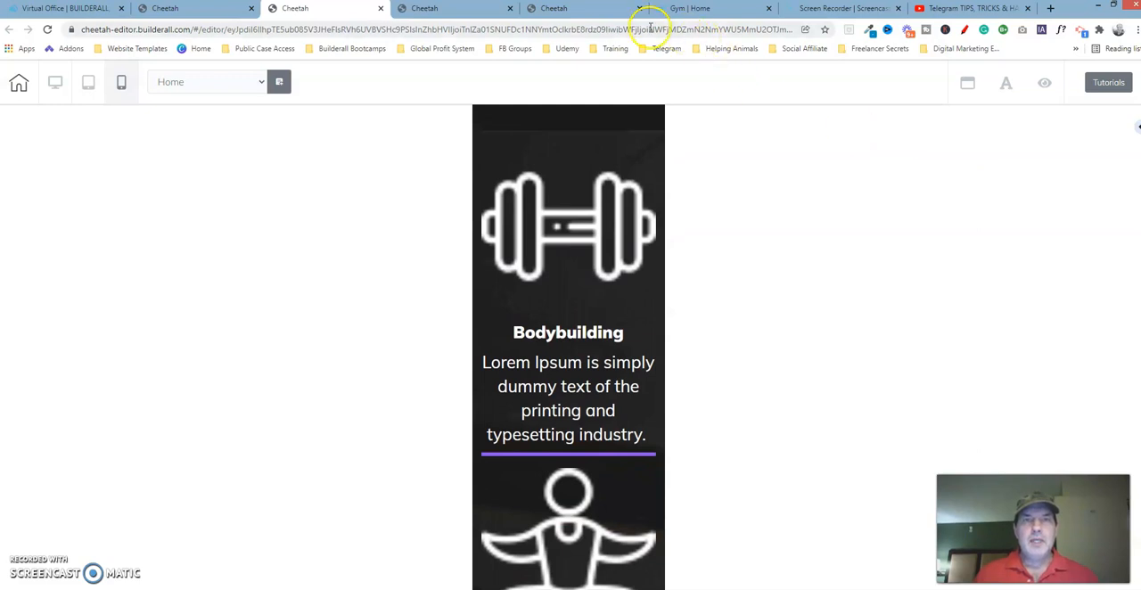
pyautogui.click(599, 9)
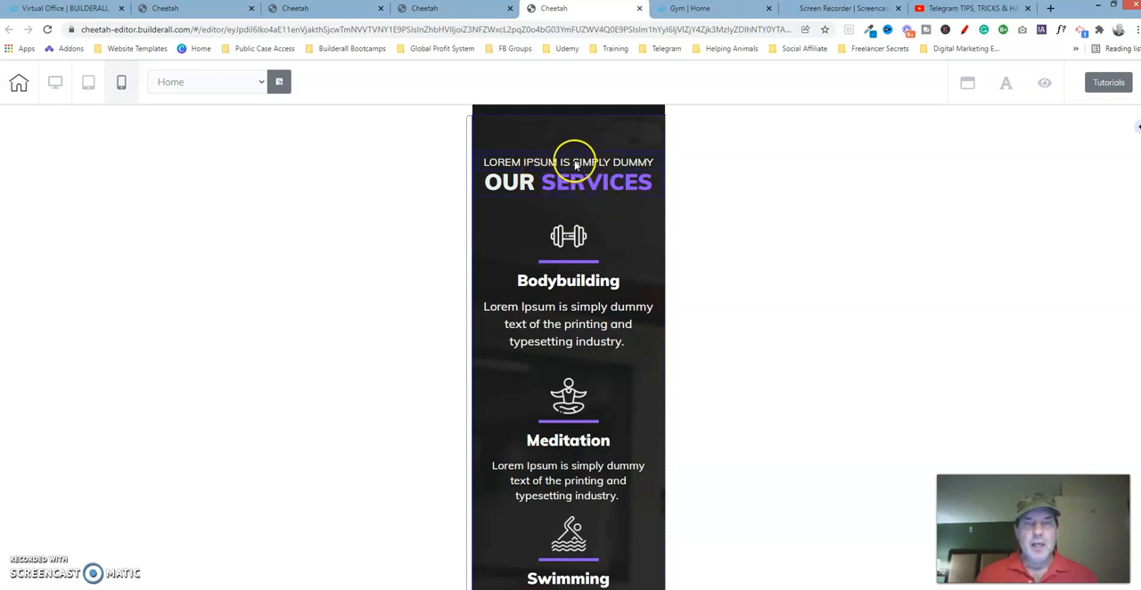
pyautogui.click(476, 165)
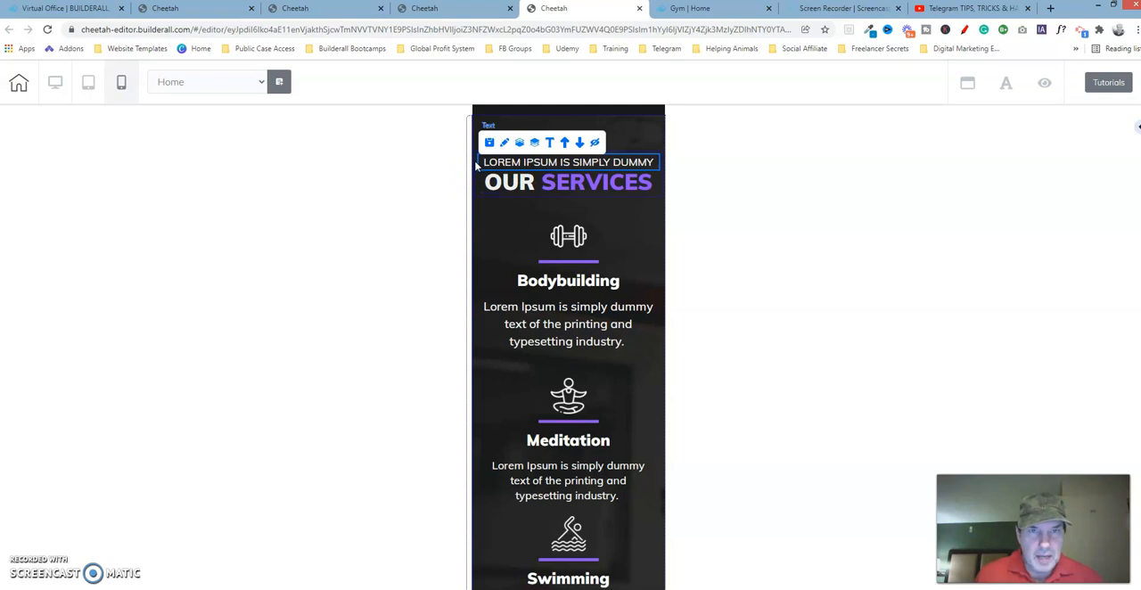
pyautogui.click(476, 187)
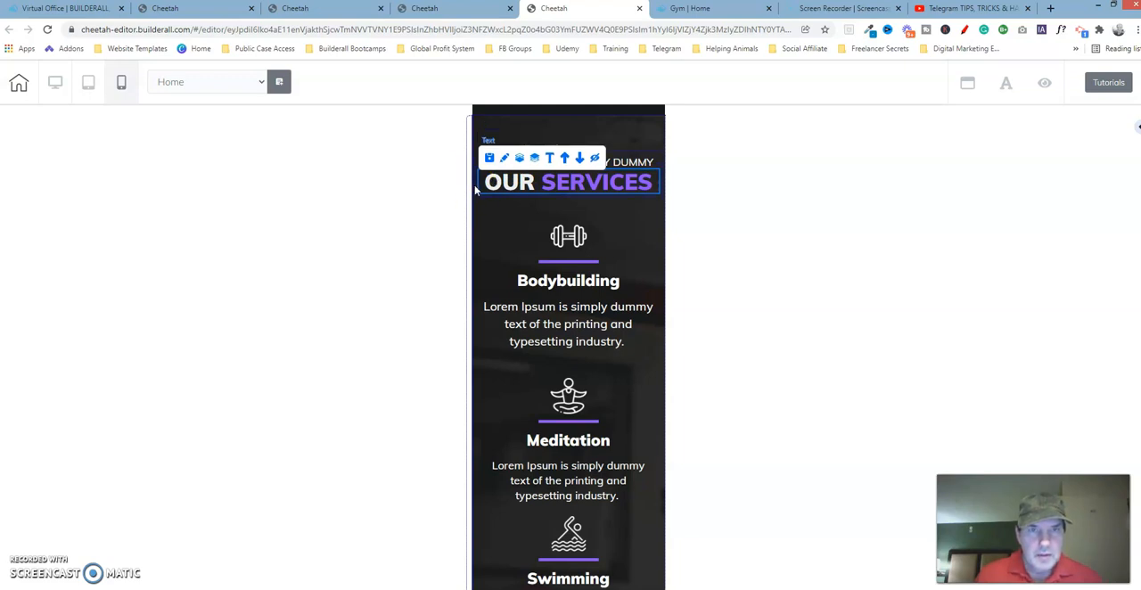
pyautogui.click(476, 189)
pyautogui.click(630, 112)
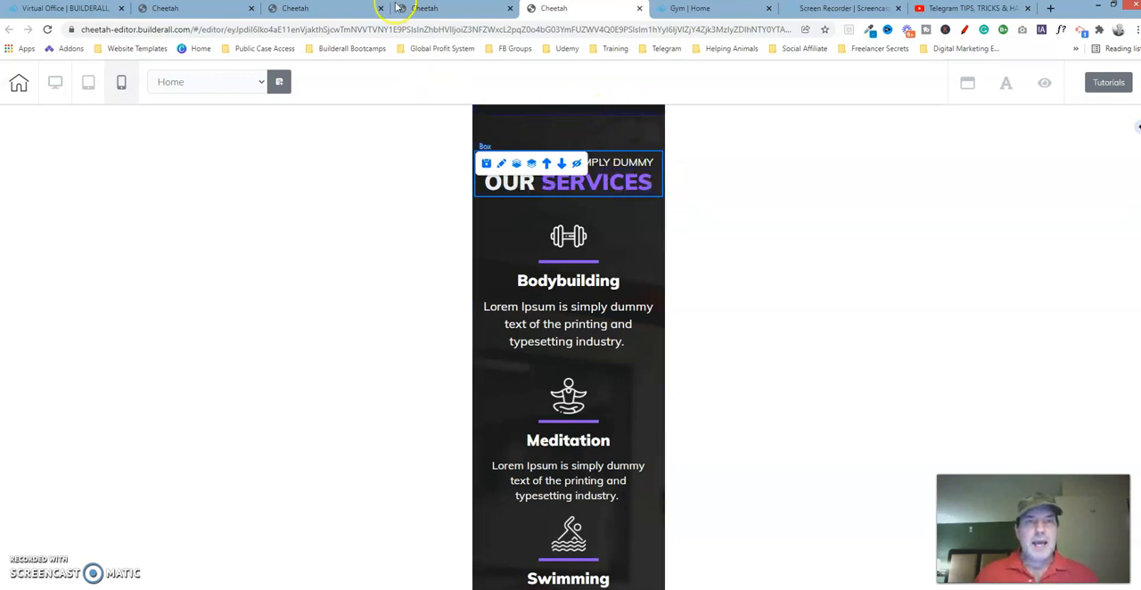
# Review the working copy's mobile Services section down to the Trainers area, checking where the Services heading sits relative to the reference
pyautogui.click(327, 12)
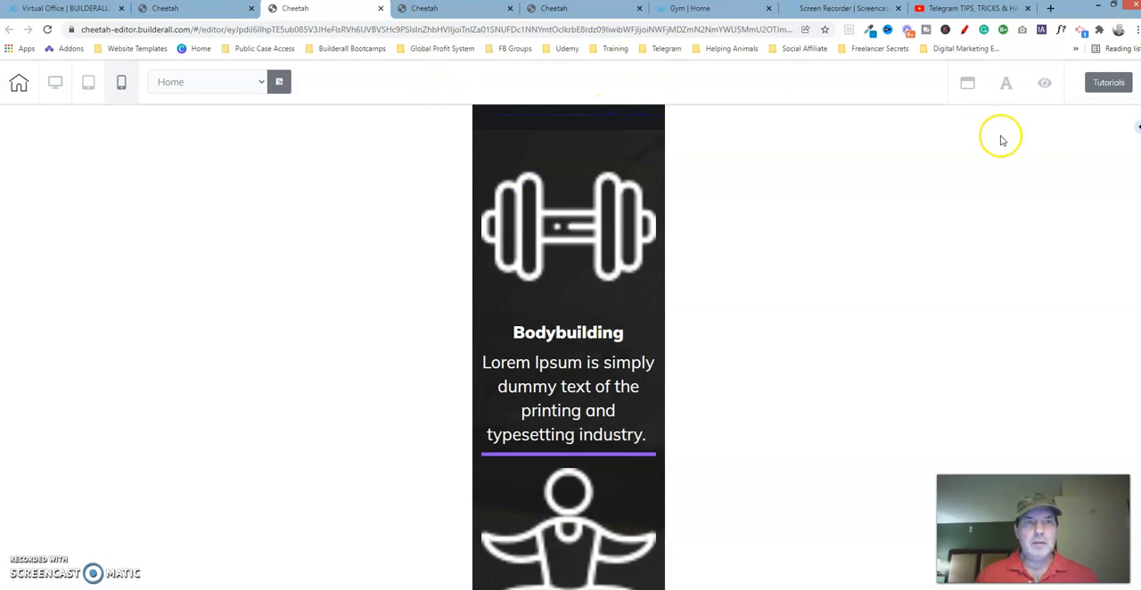
pyautogui.scroll(-17, 569, 348)
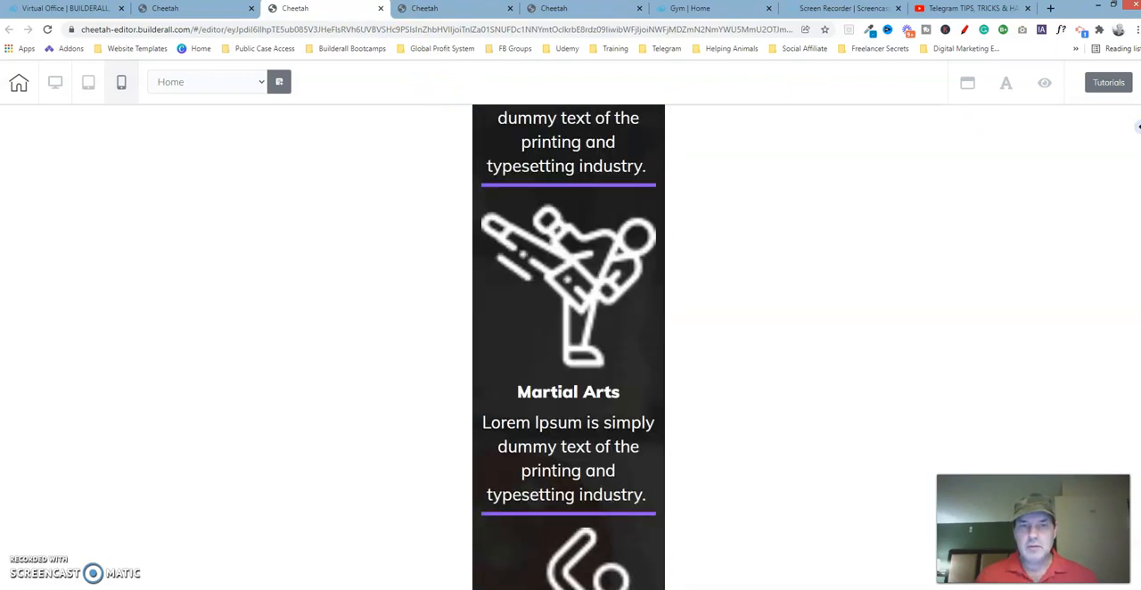
pyautogui.scroll(-5, 569, 348)
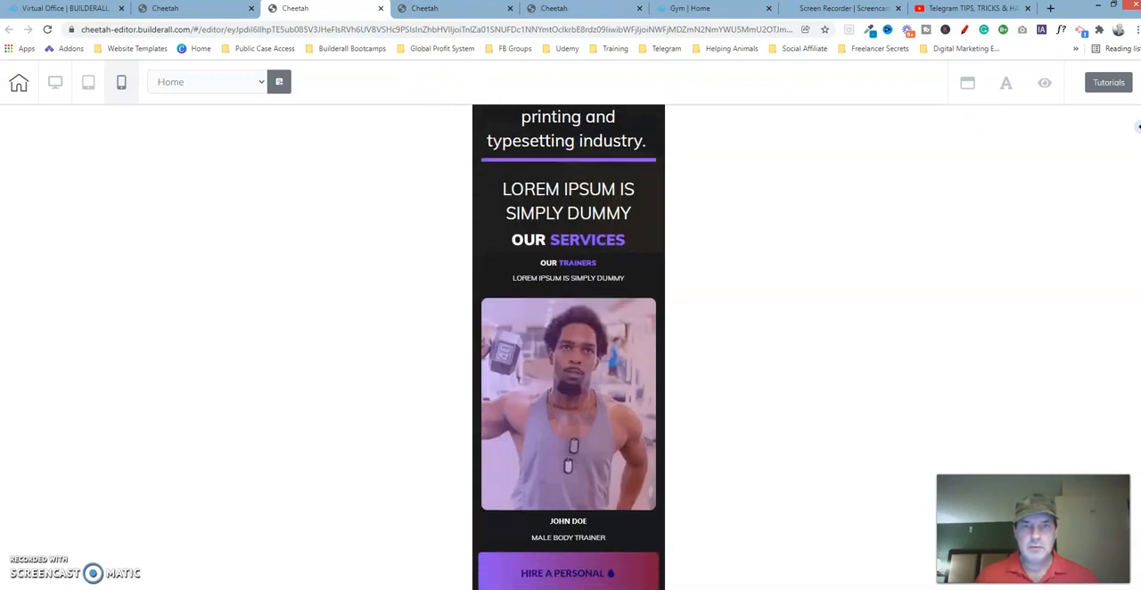
pyautogui.scroll(1, 569, 347)
pyautogui.scroll(1, 569, 347)
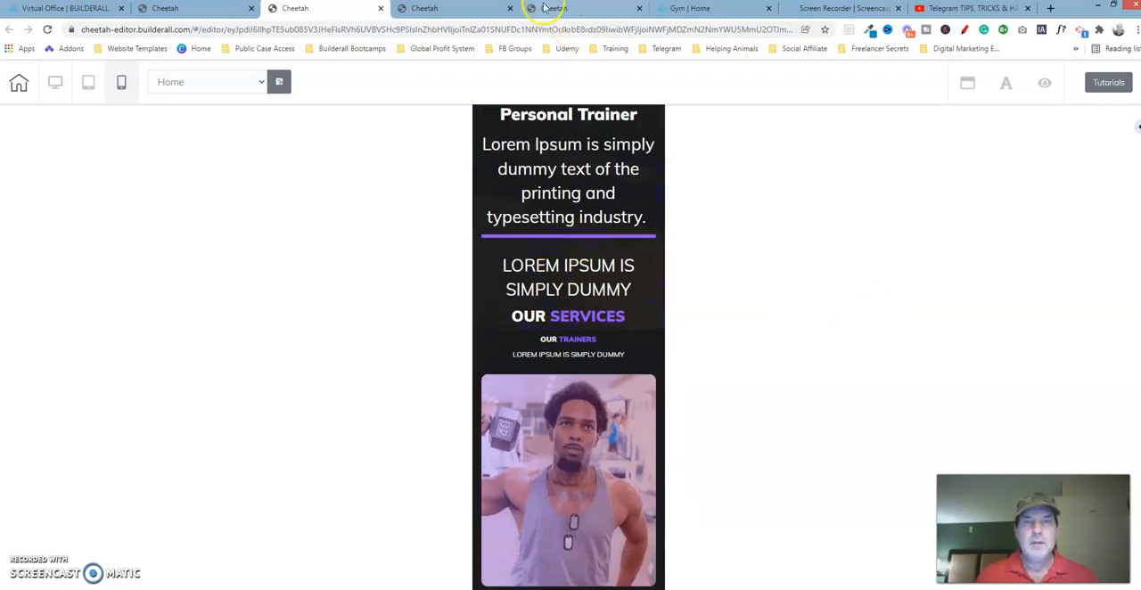
pyautogui.click(581, 12)
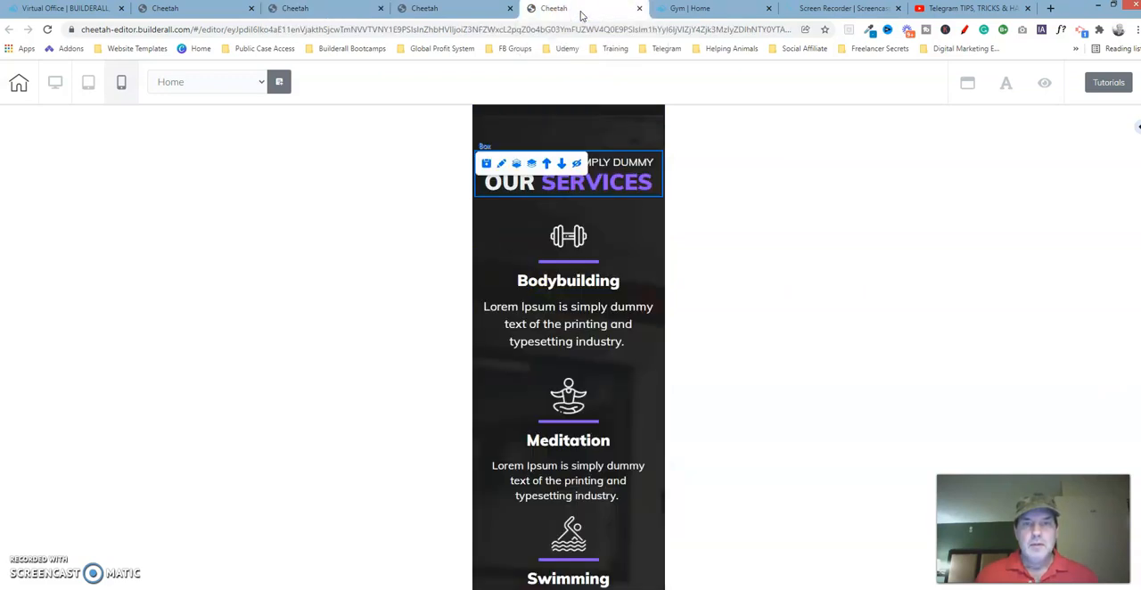
pyautogui.click(353, 9)
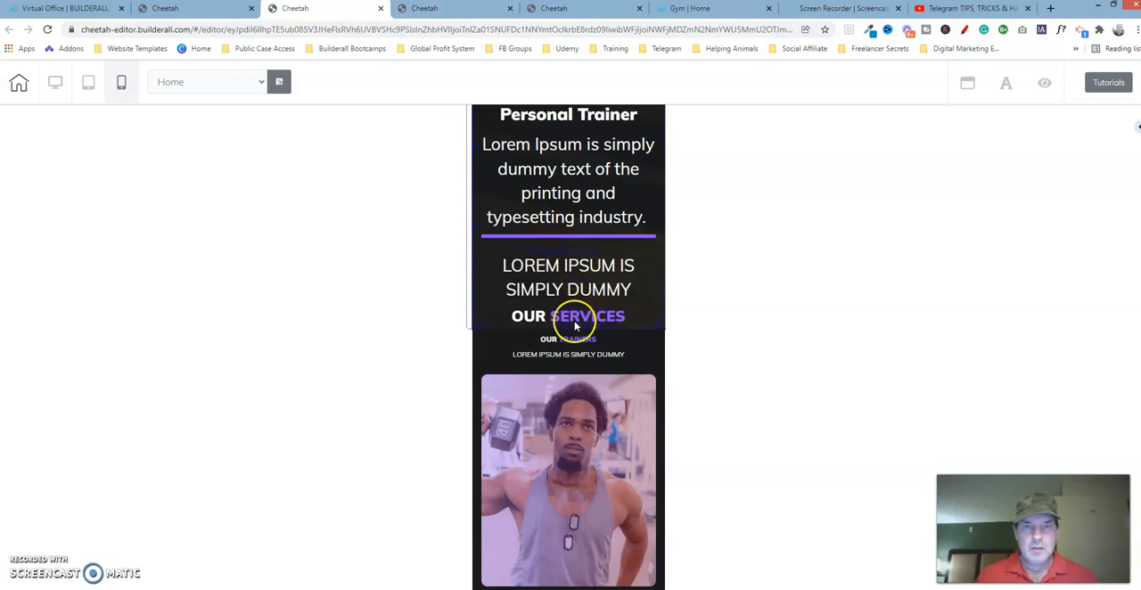
pyautogui.click(670, 9)
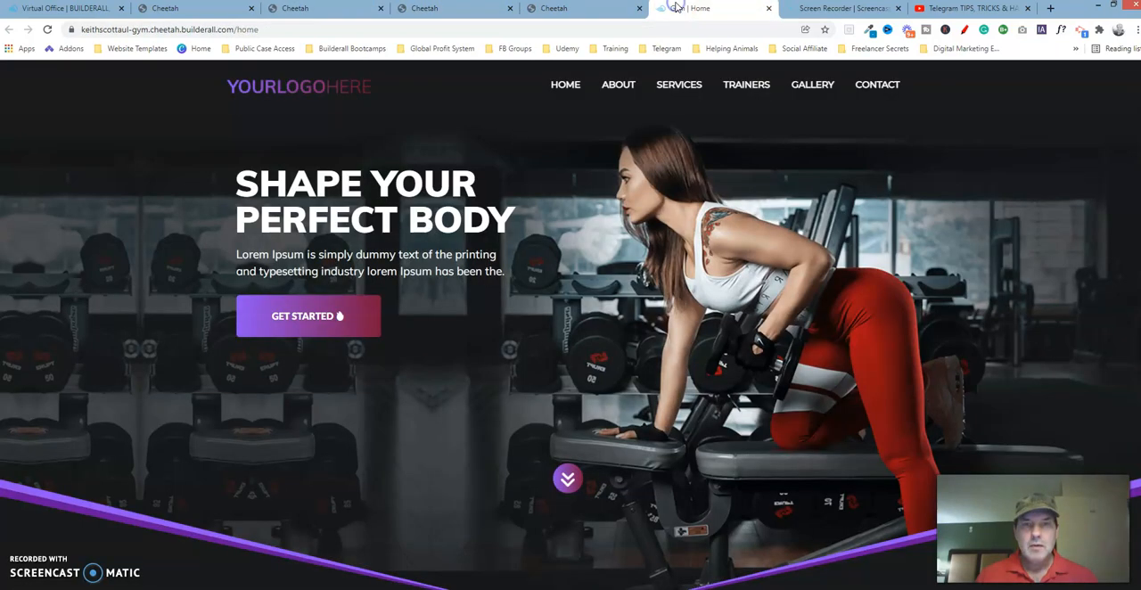
# Review the order and layout of the service items in the reference template's mobile view, from Full Gym to Our Trainers
pyautogui.click(575, 11)
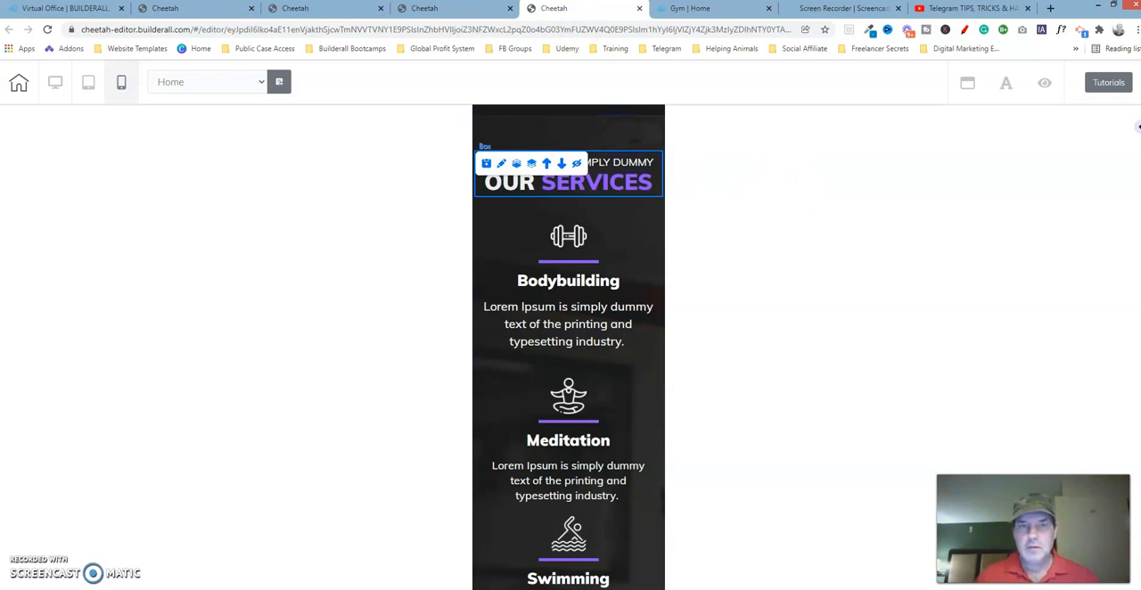
pyautogui.scroll(4, 569, 347)
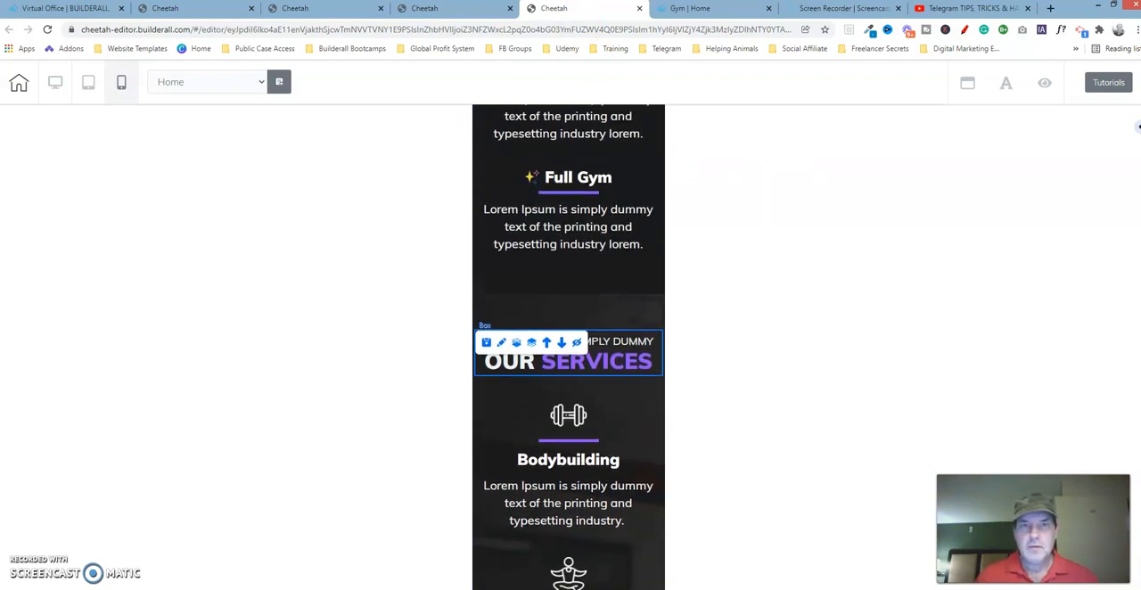
pyautogui.scroll(-10, 569, 348)
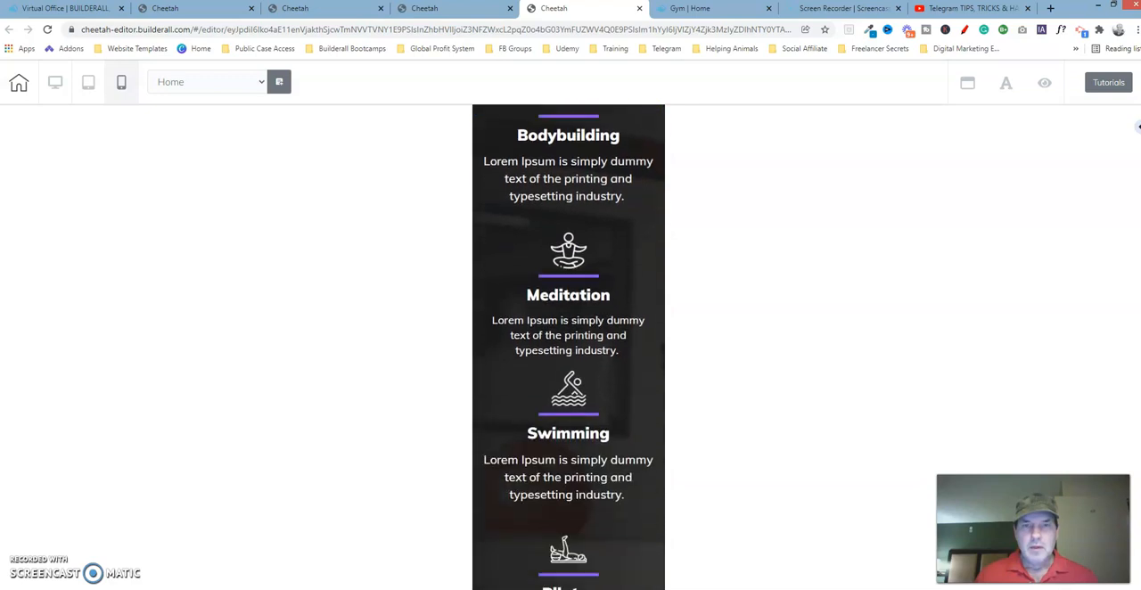
pyautogui.scroll(-7, 569, 348)
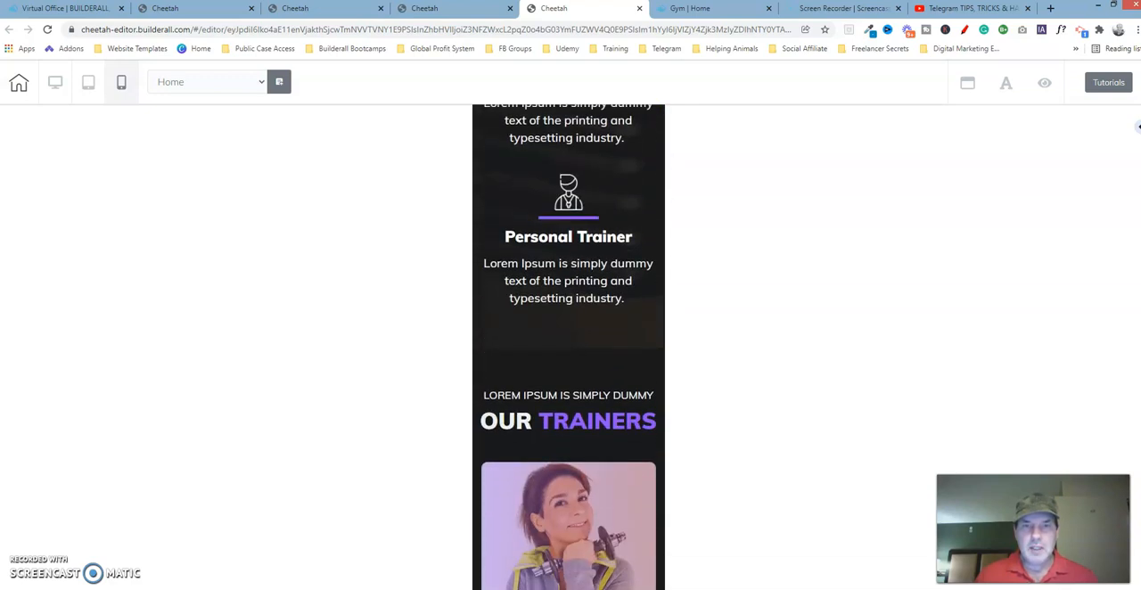
pyautogui.scroll(1, 569, 348)
pyautogui.scroll(7, 569, 348)
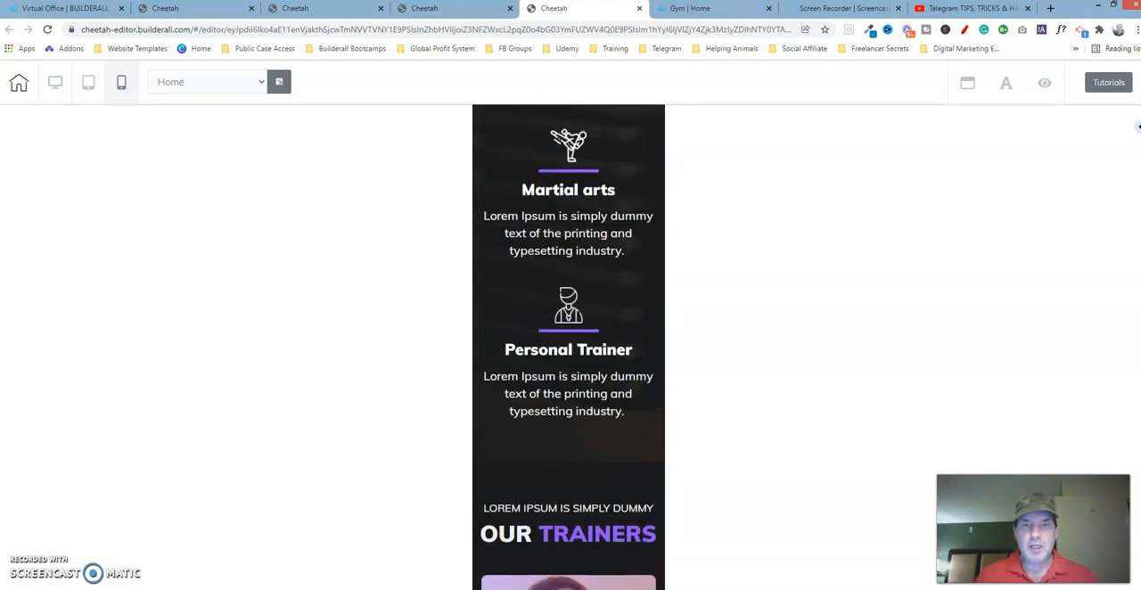
pyautogui.scroll(3, 569, 348)
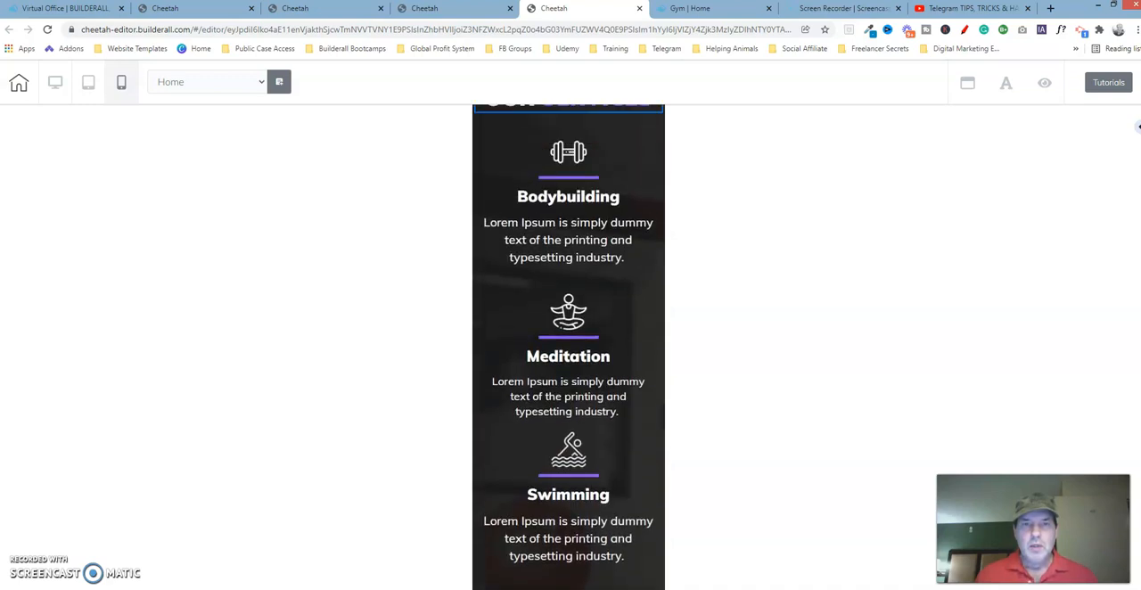
# In the working copy's mobile view, move the box holding the Services heading up to the start of its section, above Bodybuilding
pyautogui.click(332, 9)
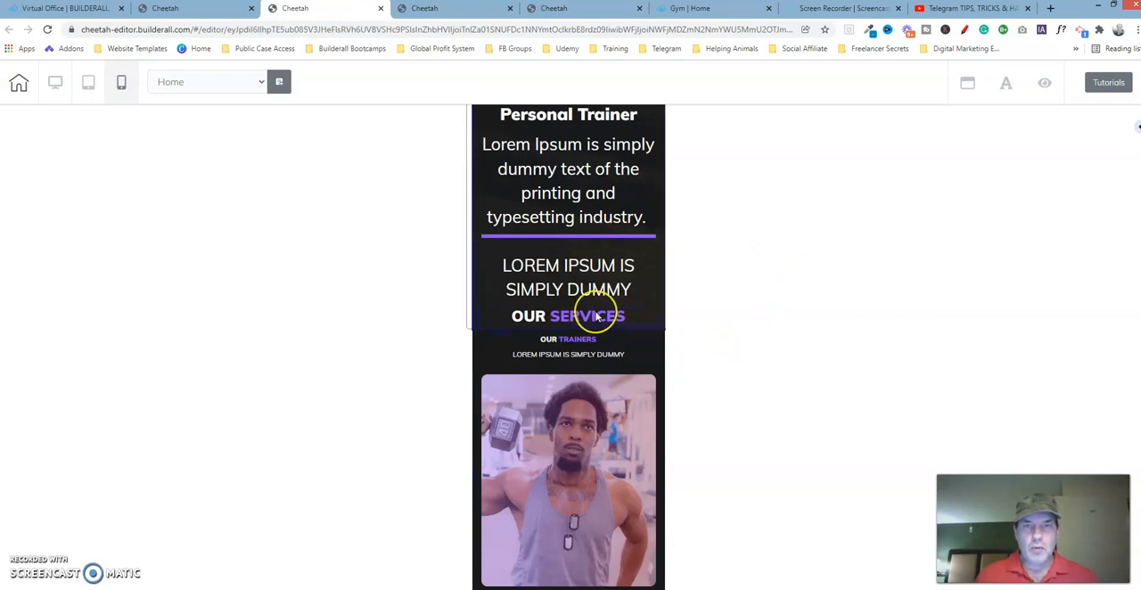
pyautogui.click(477, 258)
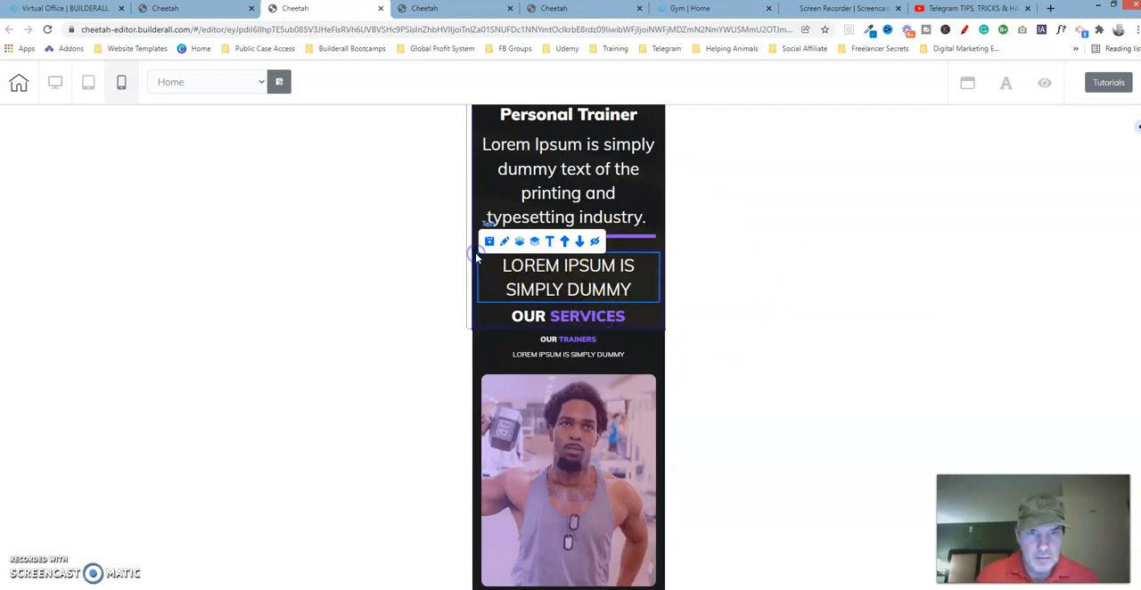
pyautogui.click(477, 317)
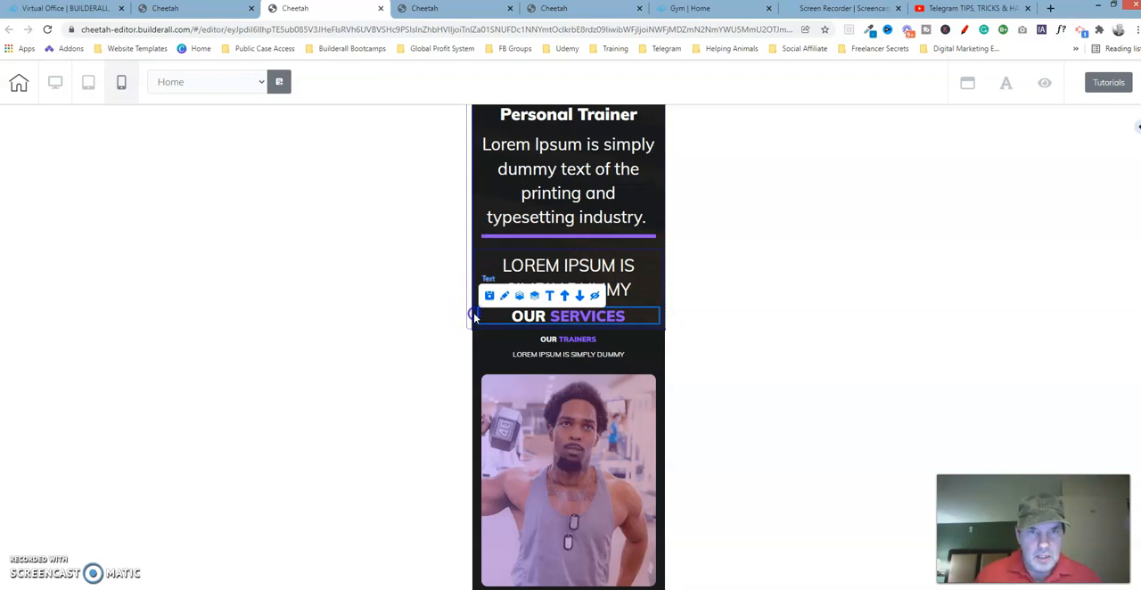
pyautogui.click(474, 317)
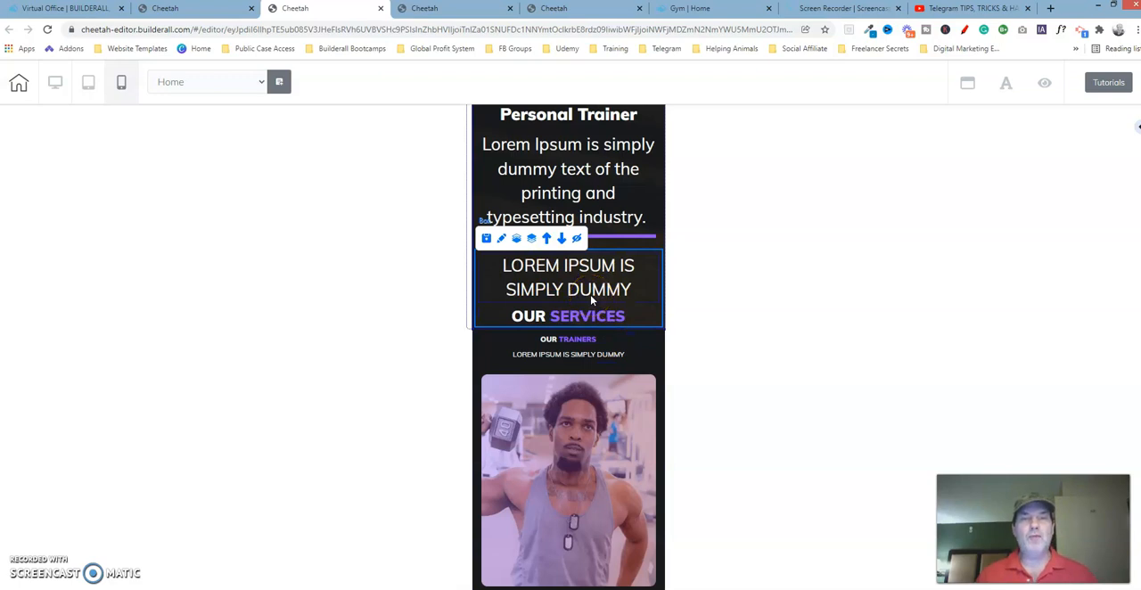
pyautogui.click(549, 238)
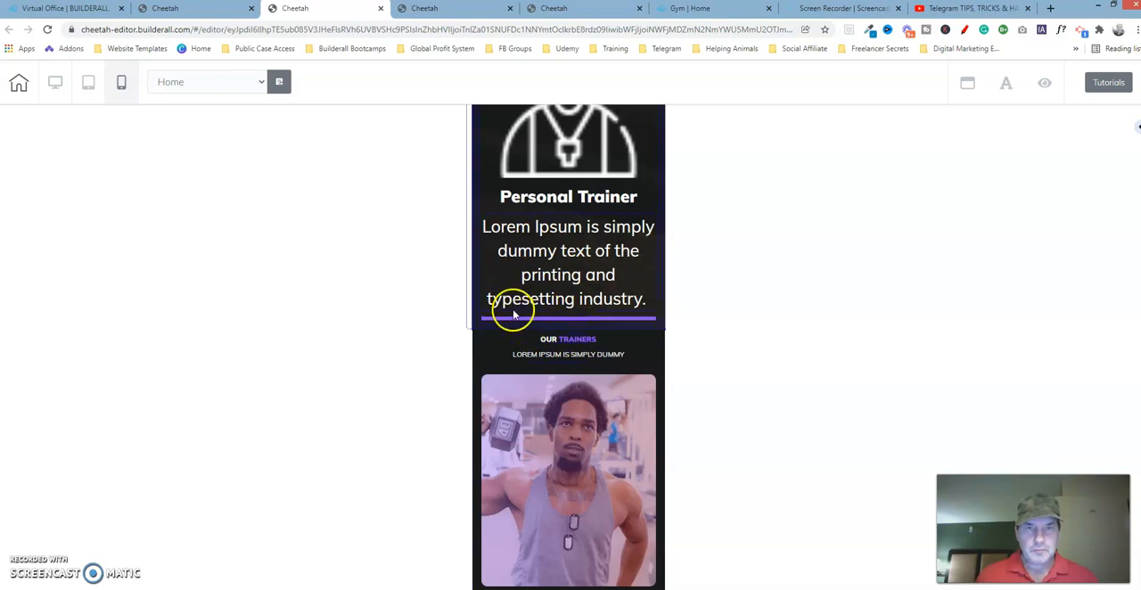
pyautogui.moveTo(1135, 353); pyautogui.dragTo(1126, 236)
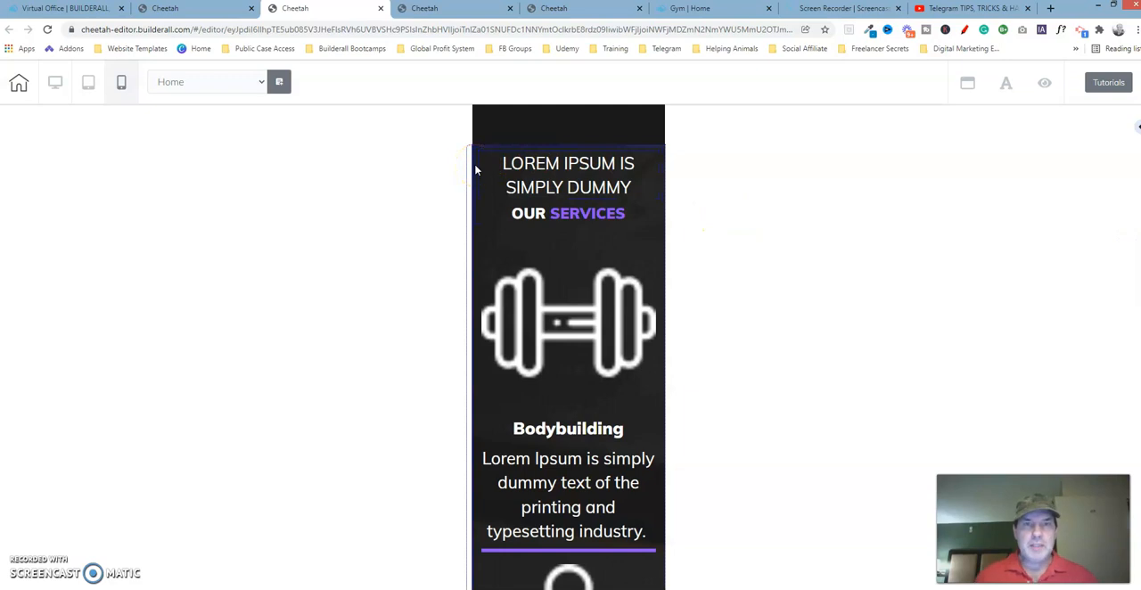
# Examine the lateral spacing and size settings of the Services heading box in the reference template
pyautogui.click(475, 221)
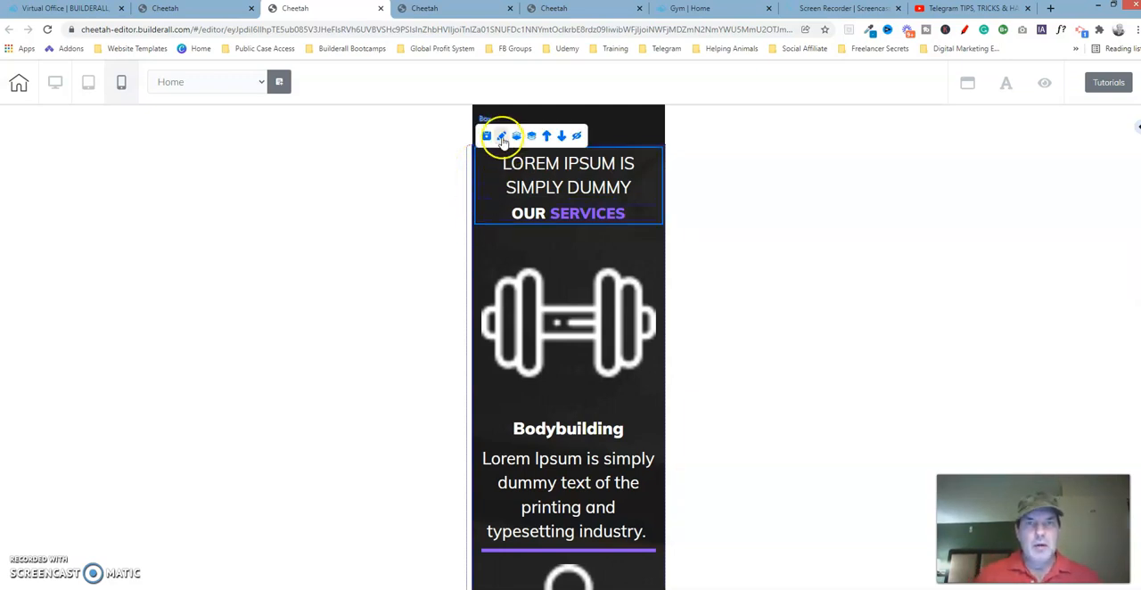
pyautogui.click(601, 9)
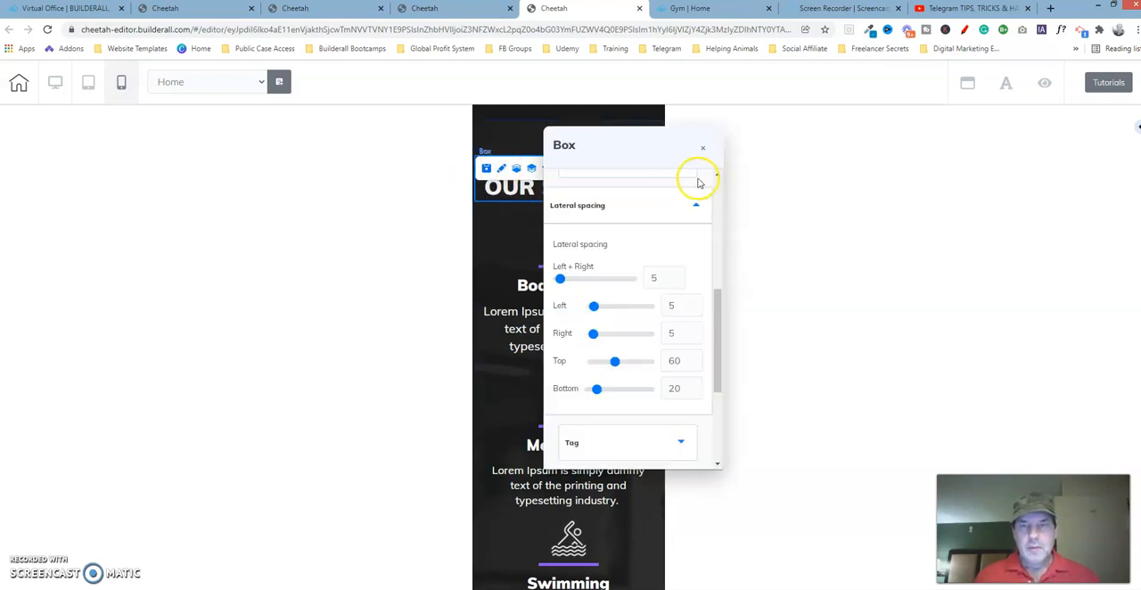
pyautogui.moveTo(670, 145); pyautogui.dragTo(801, 160)
pyautogui.moveTo(848, 323); pyautogui.dragTo(864, 183)
pyautogui.click(800, 214)
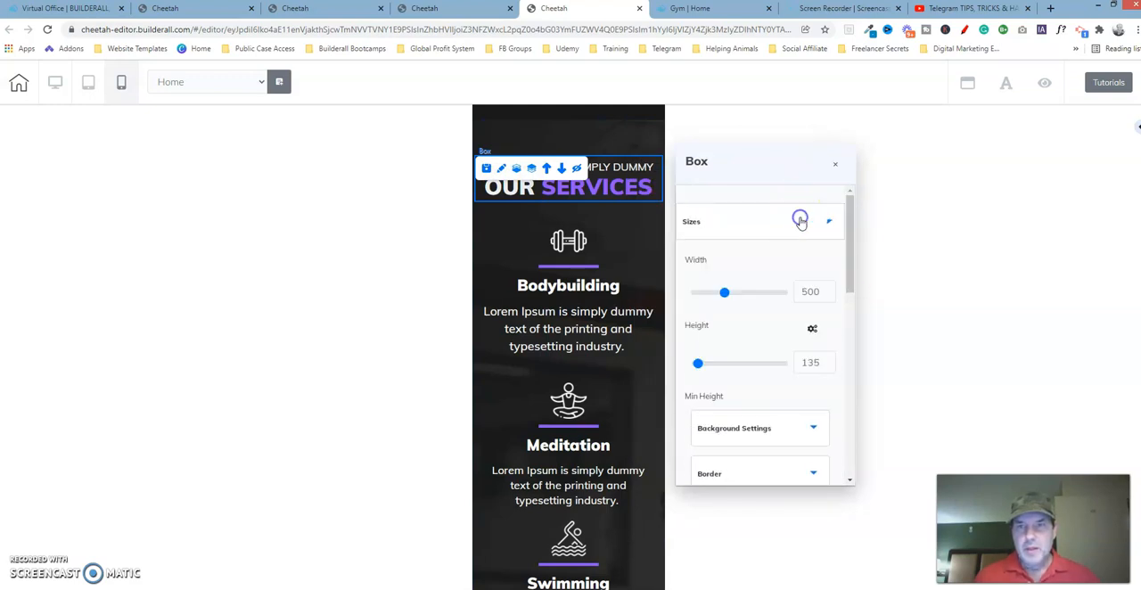
pyautogui.moveTo(855, 230); pyautogui.dragTo(855, 262)
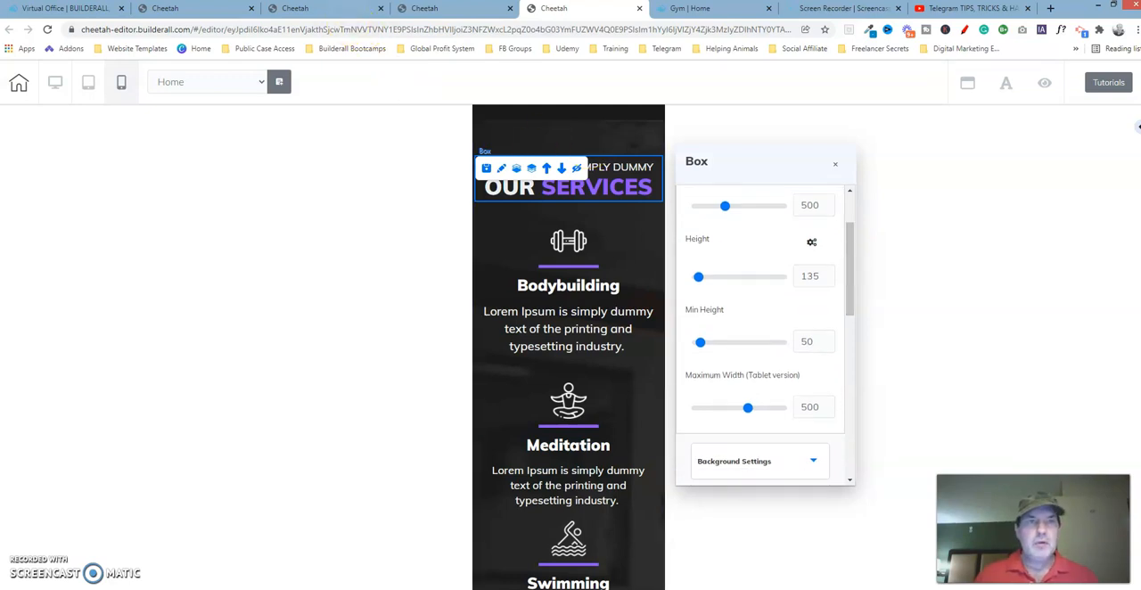
# Open the size settings of the working copy's Services heading box and compare them with the reference box
pyautogui.click(351, 13)
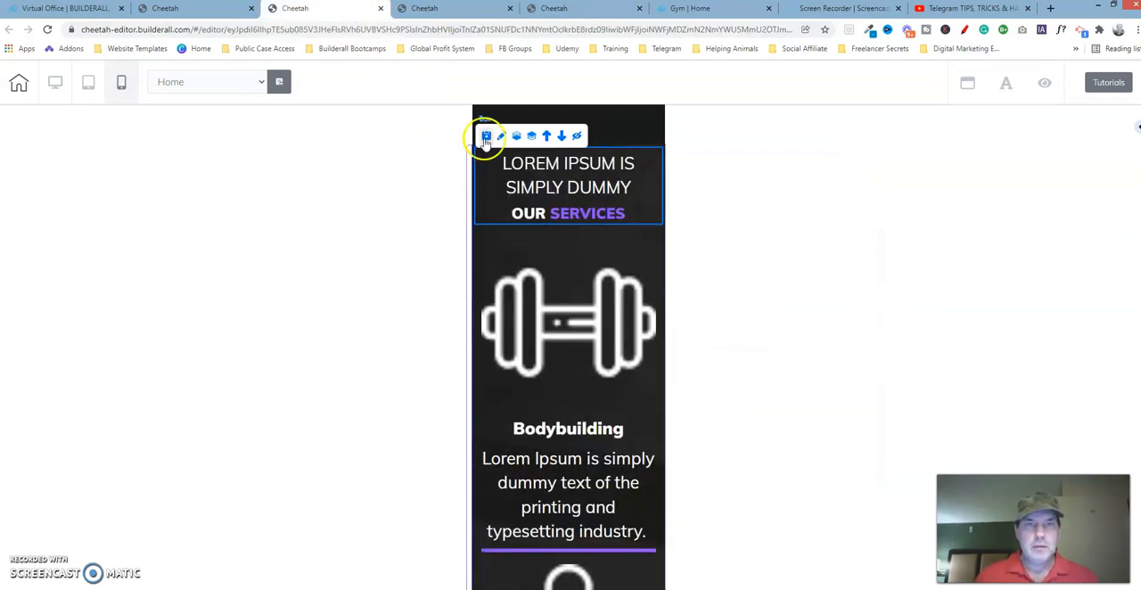
pyautogui.click(501, 136)
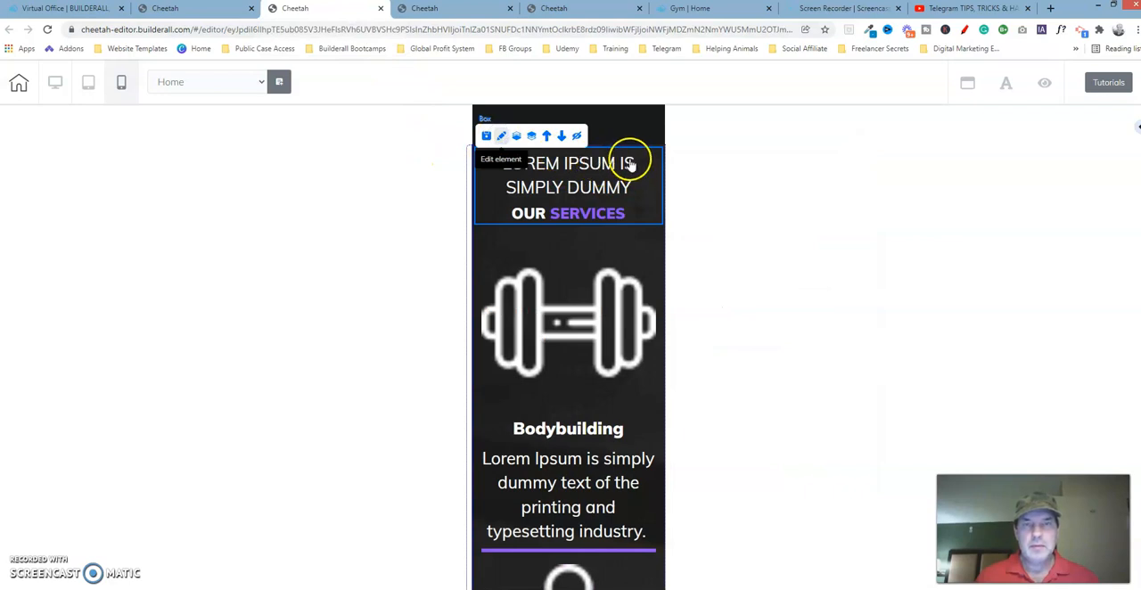
pyautogui.moveTo(630, 166); pyautogui.dragTo(790, 133)
pyautogui.moveTo(879, 287); pyautogui.dragTo(879, 232)
pyautogui.click(805, 199)
pyautogui.click(875, 204)
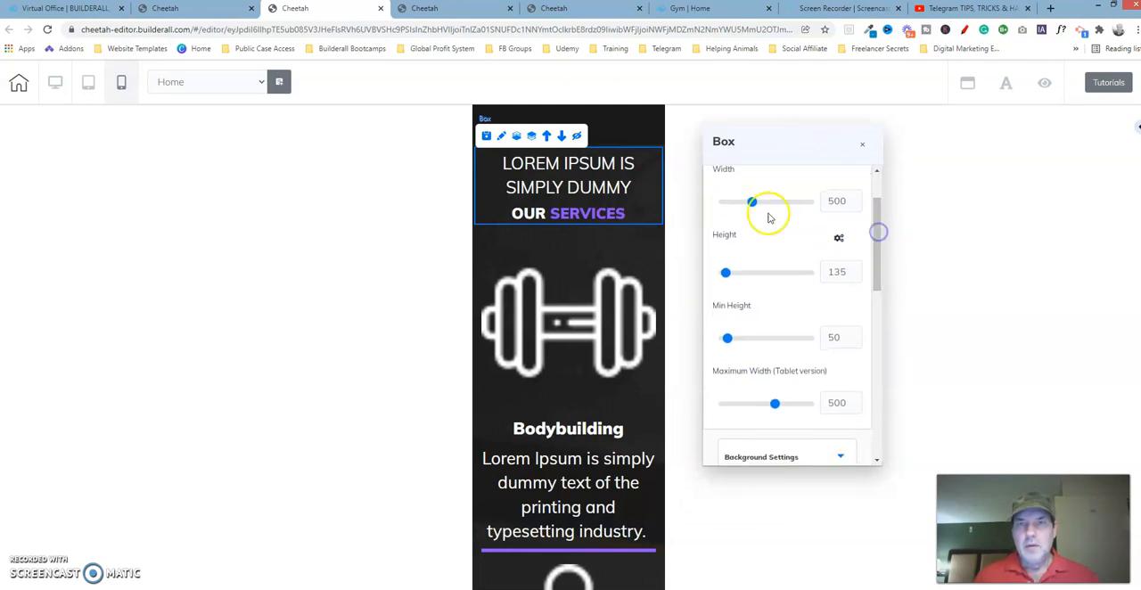
pyautogui.click(572, 10)
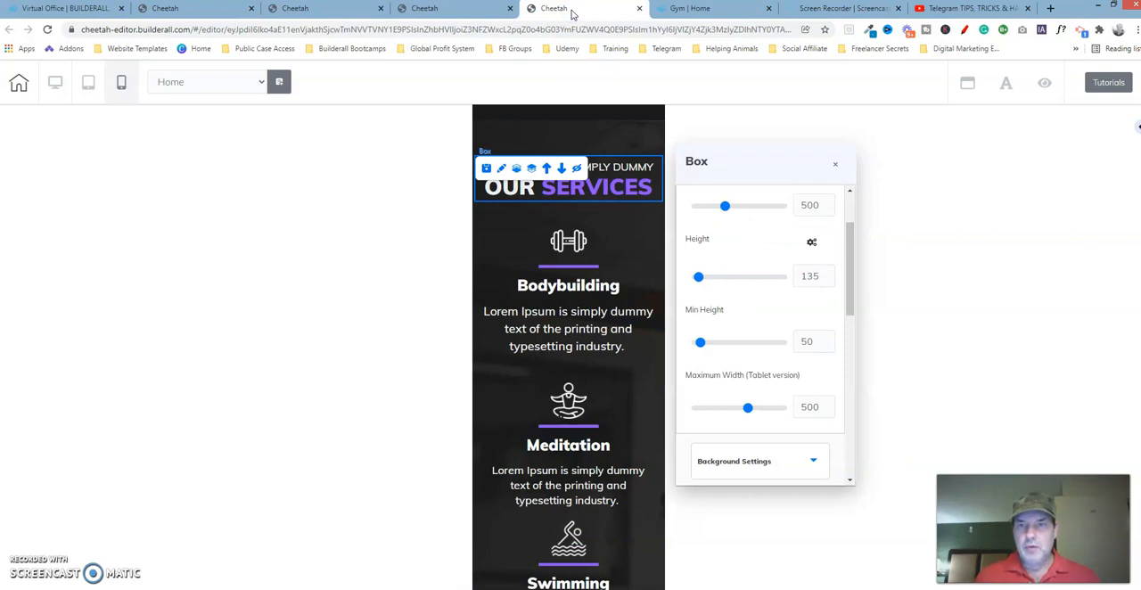
# Open the lateral spacing settings of the working copy's Services heading box
pyautogui.click(339, 9)
pyautogui.click(698, 187)
pyautogui.moveTo(878, 229); pyautogui.dragTo(876, 309)
pyautogui.click(850, 188)
pyautogui.click(877, 194)
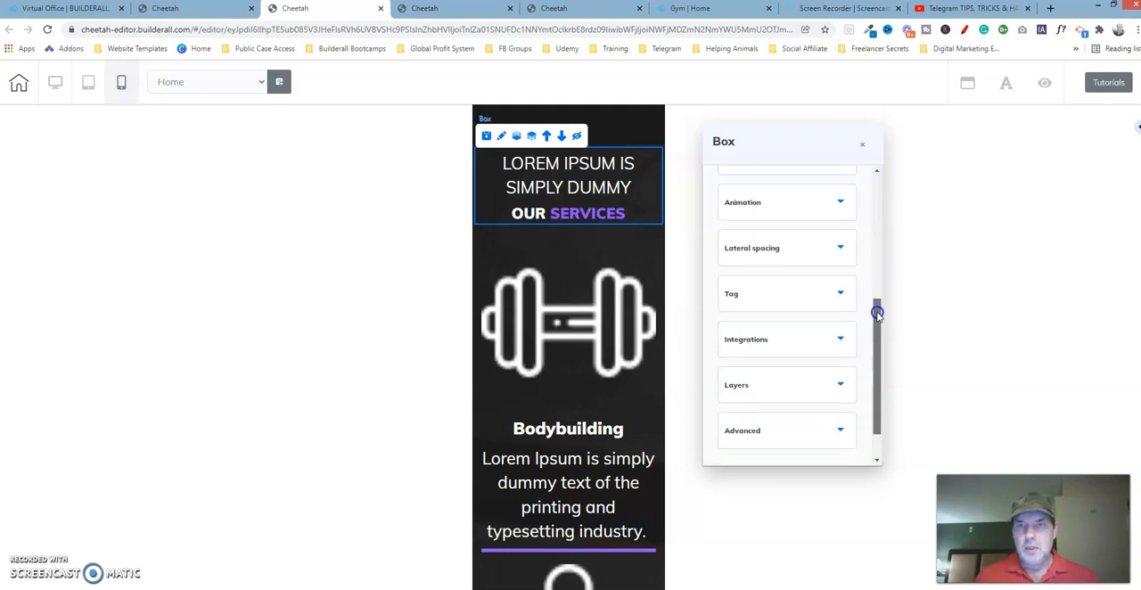
pyautogui.click(821, 246)
pyautogui.moveTo(877, 208); pyautogui.dragTo(879, 309)
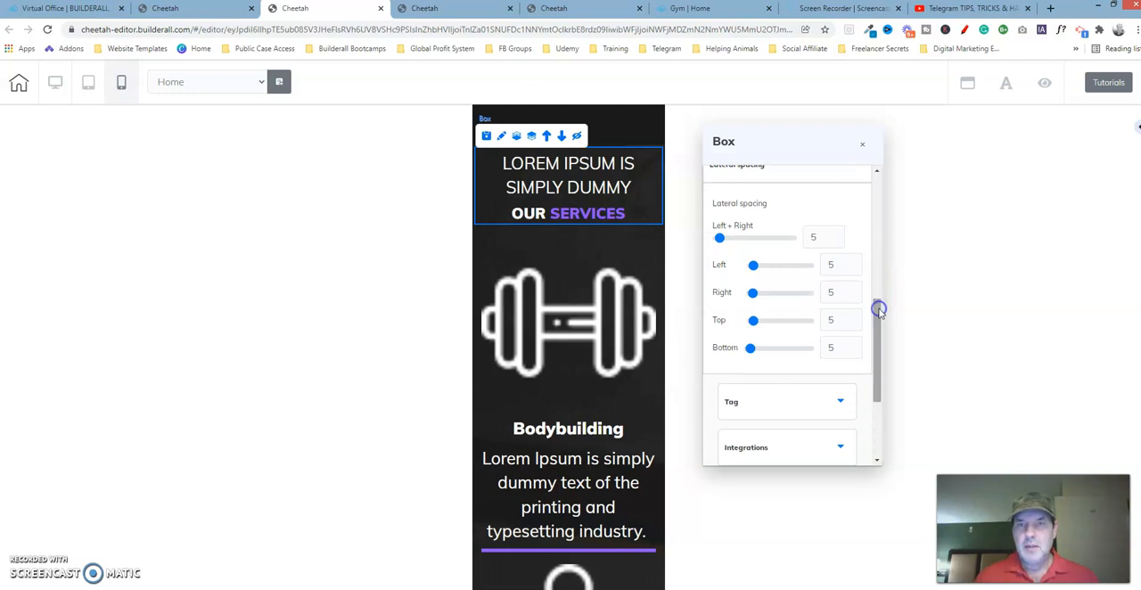
# Examine the lateral spacing values of the Services heading box in the reference template
pyautogui.click(564, 15)
pyautogui.moveTo(850, 275); pyautogui.dragTo(853, 404)
pyautogui.click(796, 310)
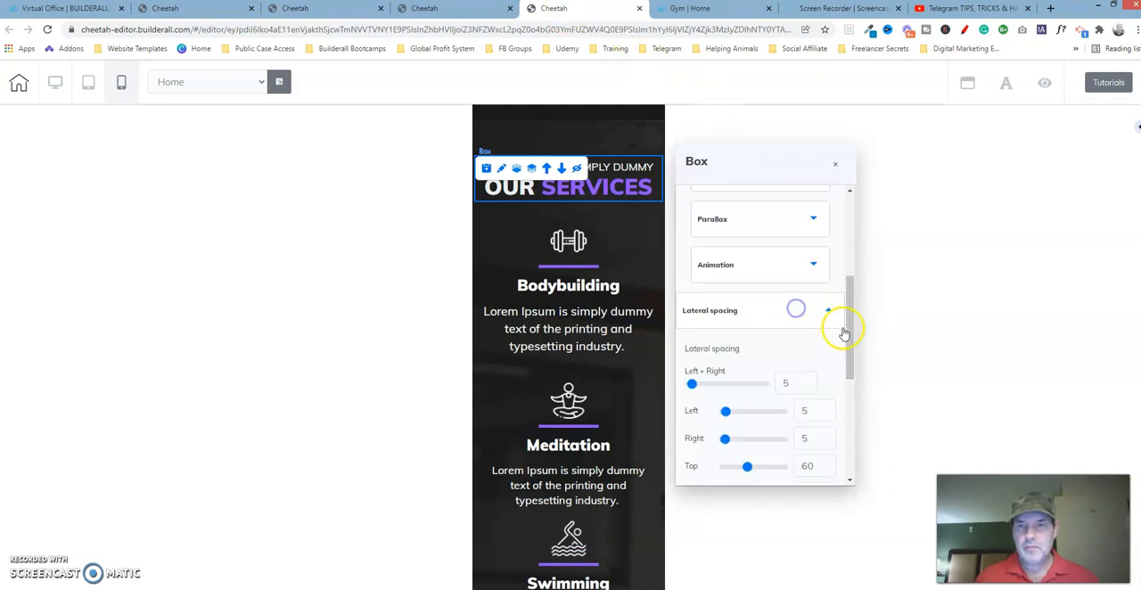
pyautogui.moveTo(854, 326); pyautogui.dragTo(853, 375)
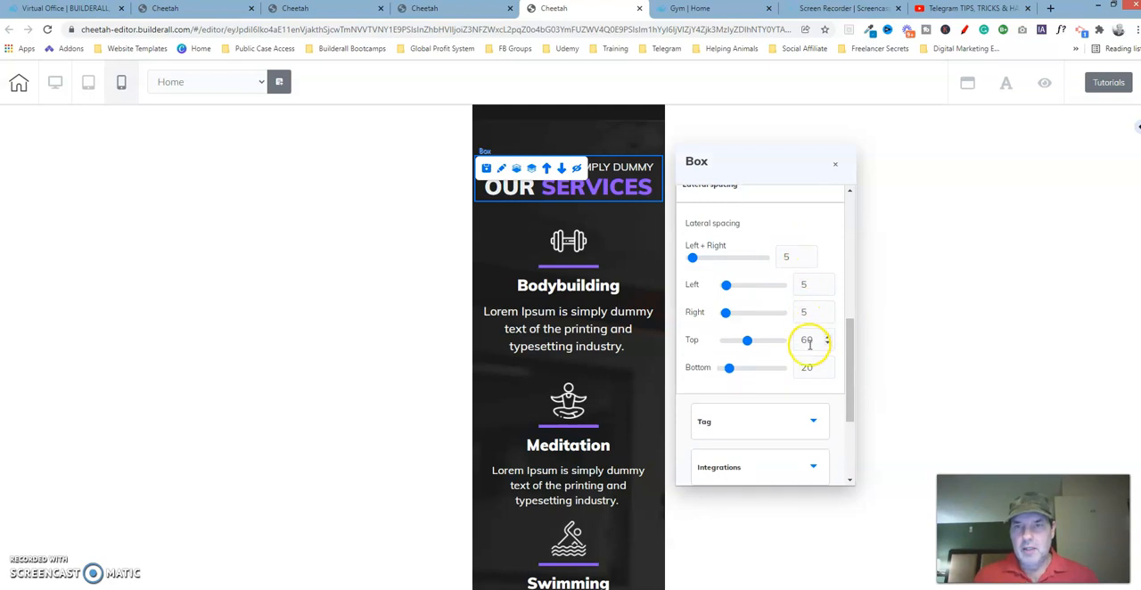
# Set the working copy's Services heading box to 60 top and 20 bottom spacing, and compare it with the reference template
pyautogui.click(338, 9)
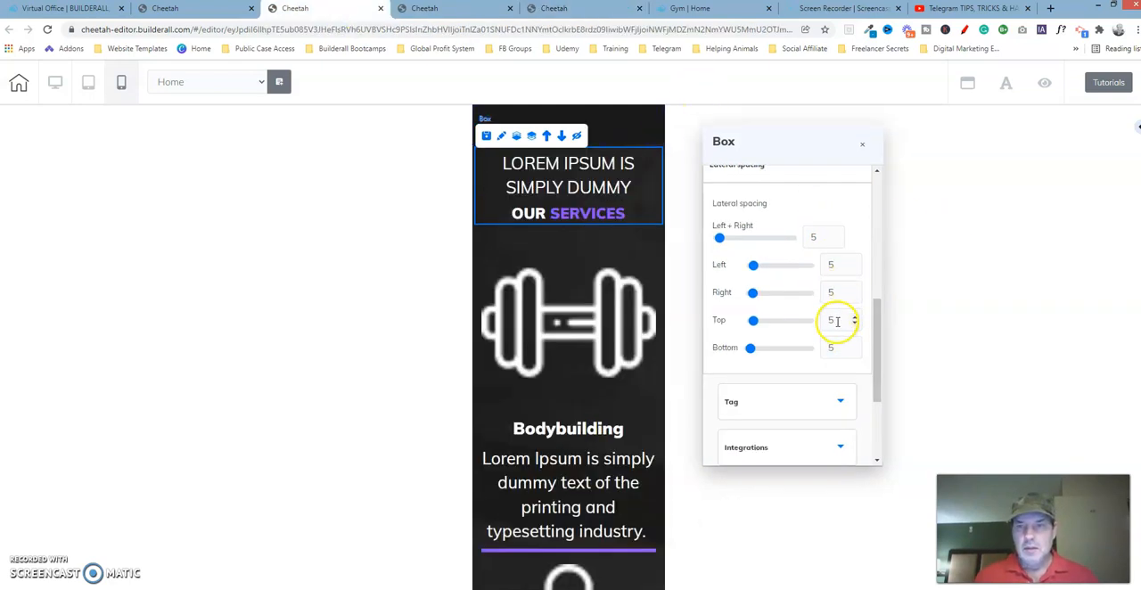
pyautogui.moveTo(754, 326); pyautogui.dragTo(776, 322)
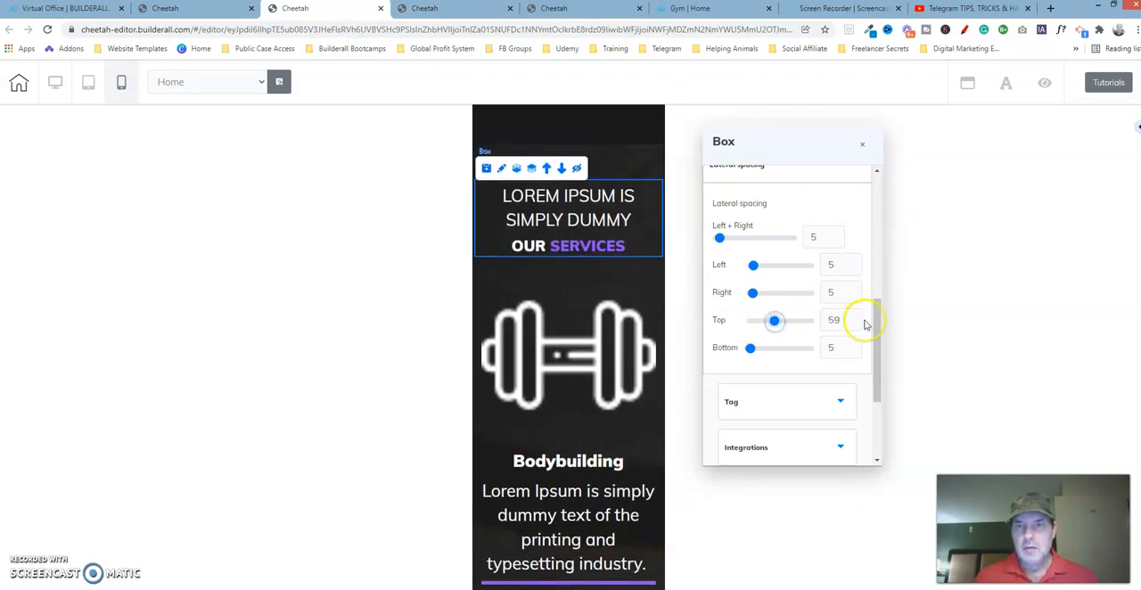
pyautogui.moveTo(751, 349); pyautogui.dragTo(758, 350)
pyautogui.click(855, 352)
pyautogui.click(855, 352)
pyautogui.click(855, 353)
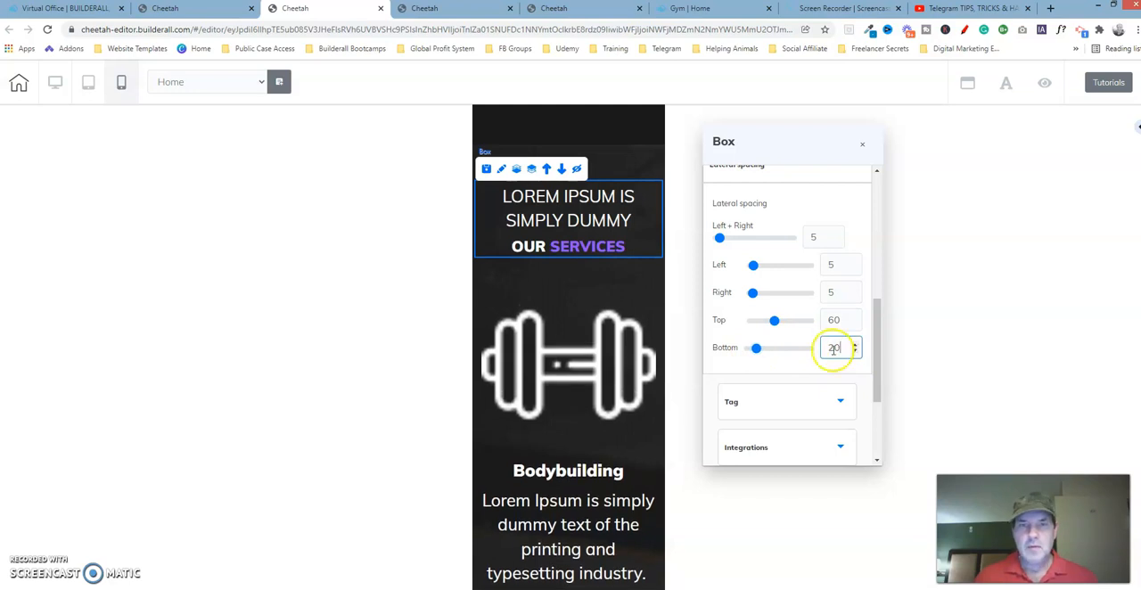
pyautogui.click(589, 13)
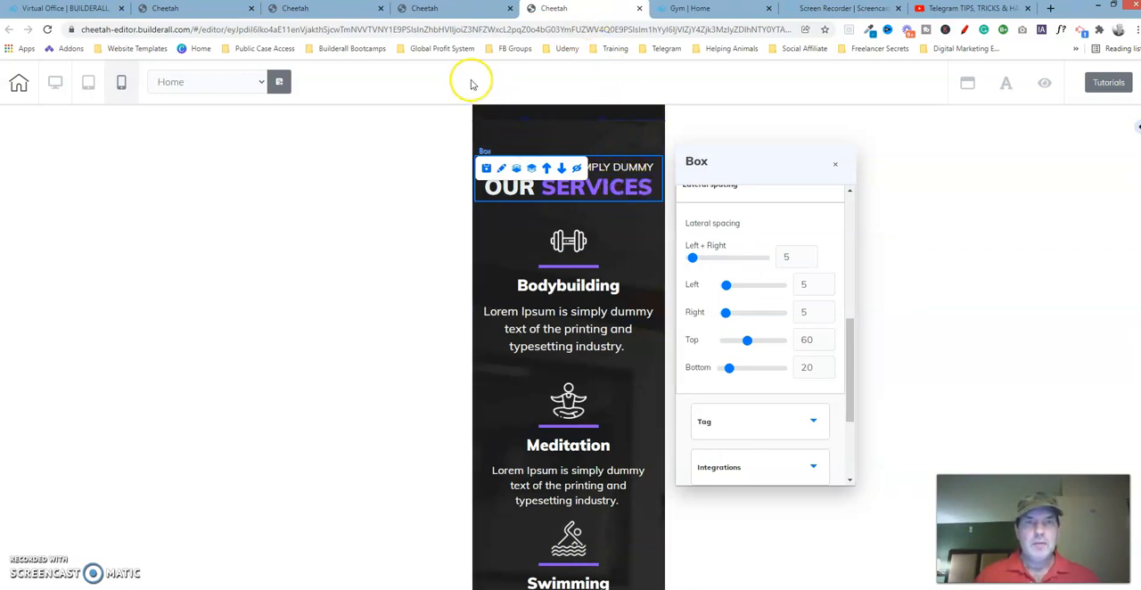
pyautogui.click(330, 10)
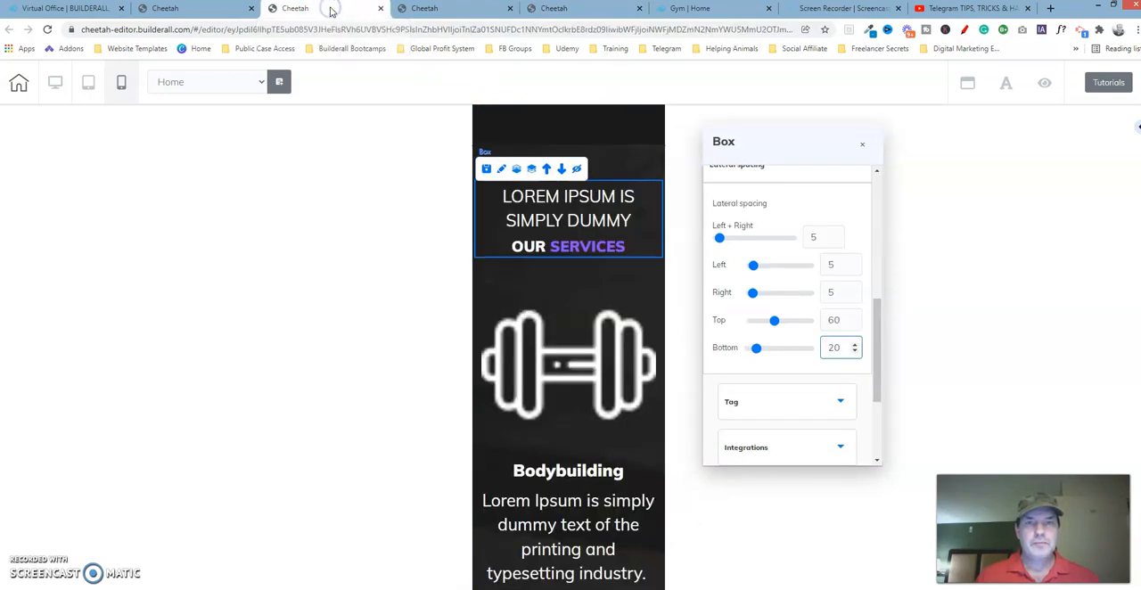
# Open the general text settings of the "Lorem Ipsum is simply dummy" line above Our Services in the working copy
pyautogui.click(588, 202)
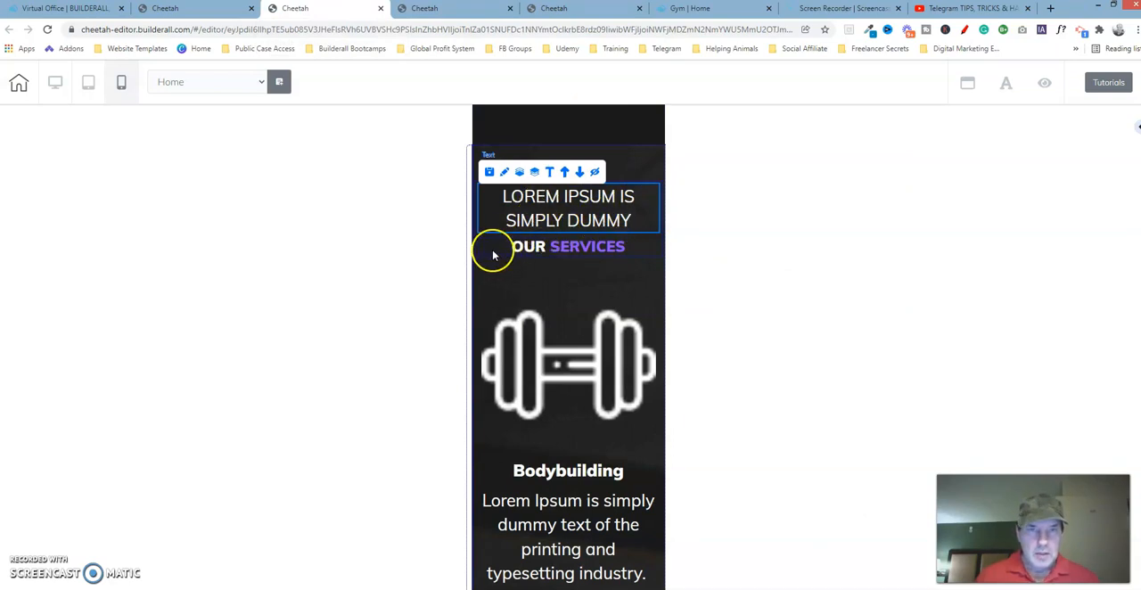
pyautogui.click(505, 172)
pyautogui.moveTo(661, 207)
pyautogui.mouseDown()
pyautogui.moveTo(783, 173)
pyautogui.moveTo(818, 175)
pyautogui.mouseUp()
pyautogui.click(843, 235)
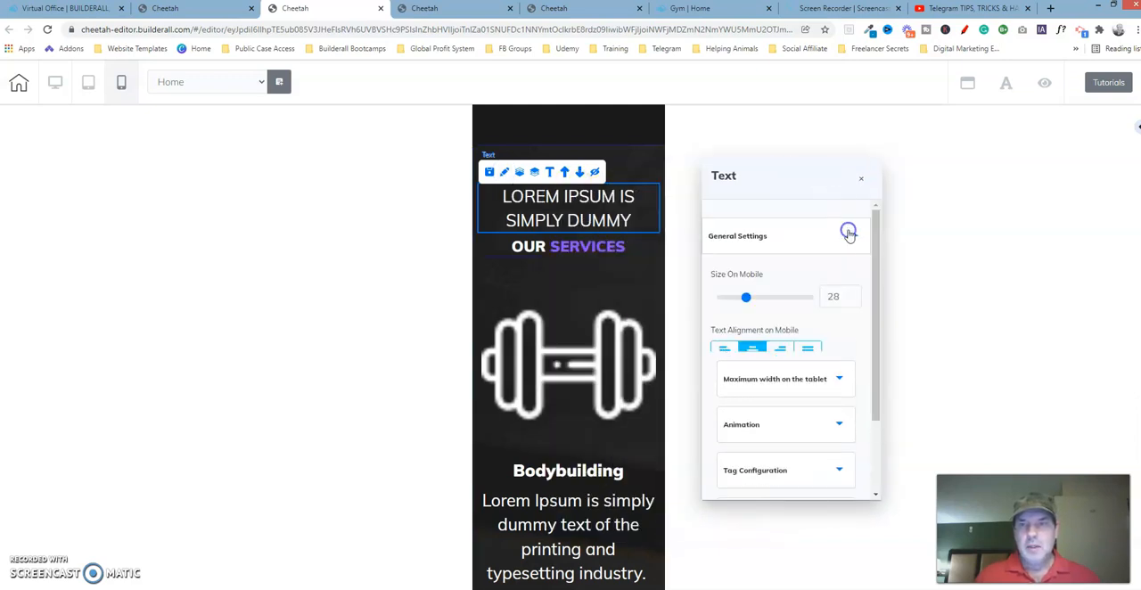
# Check the mobile size of the "Lorem Ipsum is simply dummy" line in the reference template and set the working copy's line to 18
pyautogui.click(570, 16)
pyautogui.click(505, 169)
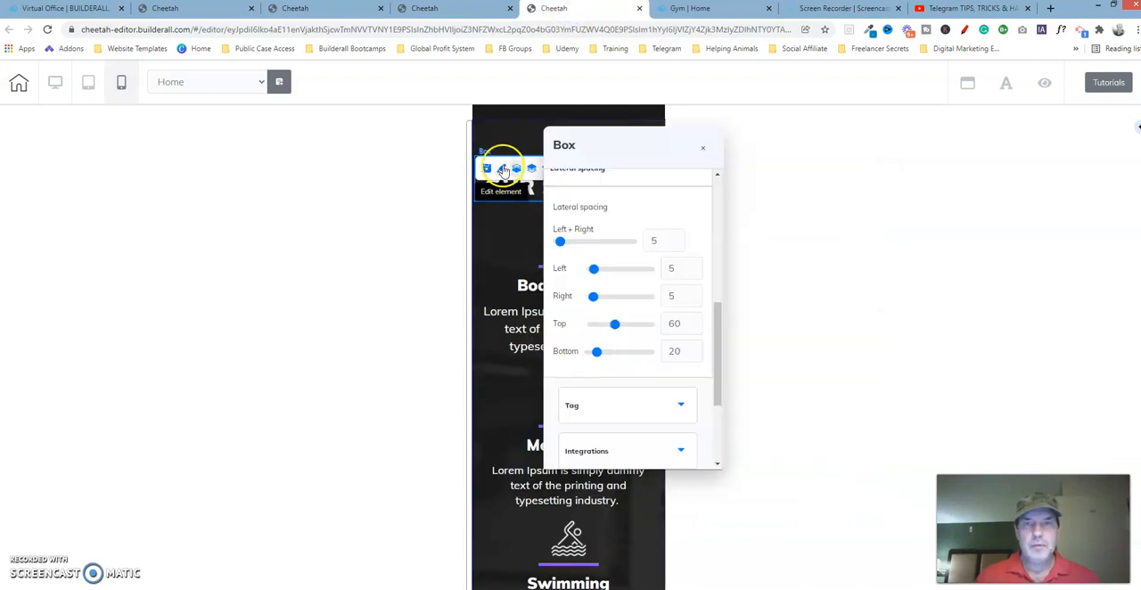
pyautogui.moveTo(720, 319); pyautogui.dragTo(732, 185)
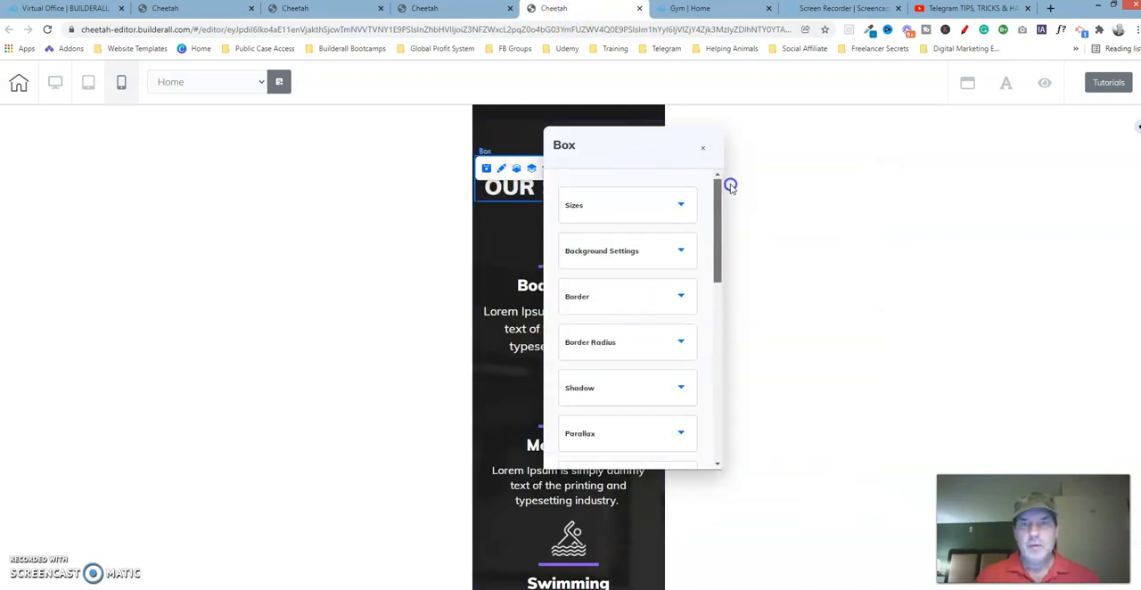
pyautogui.moveTo(660, 159); pyautogui.dragTo(828, 163)
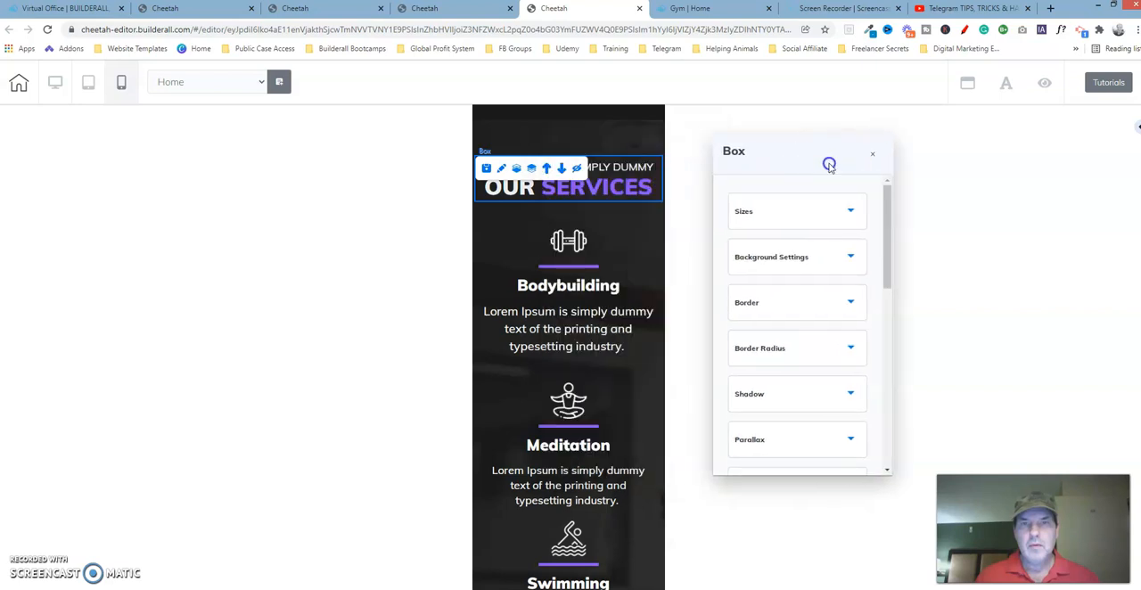
pyautogui.click(600, 166)
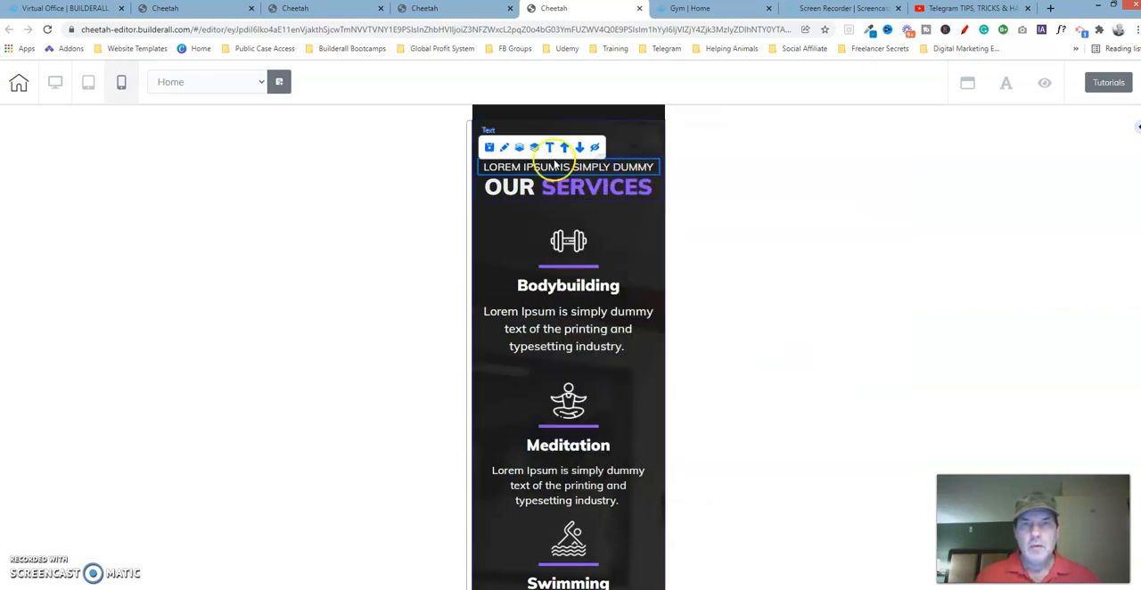
pyautogui.click(503, 147)
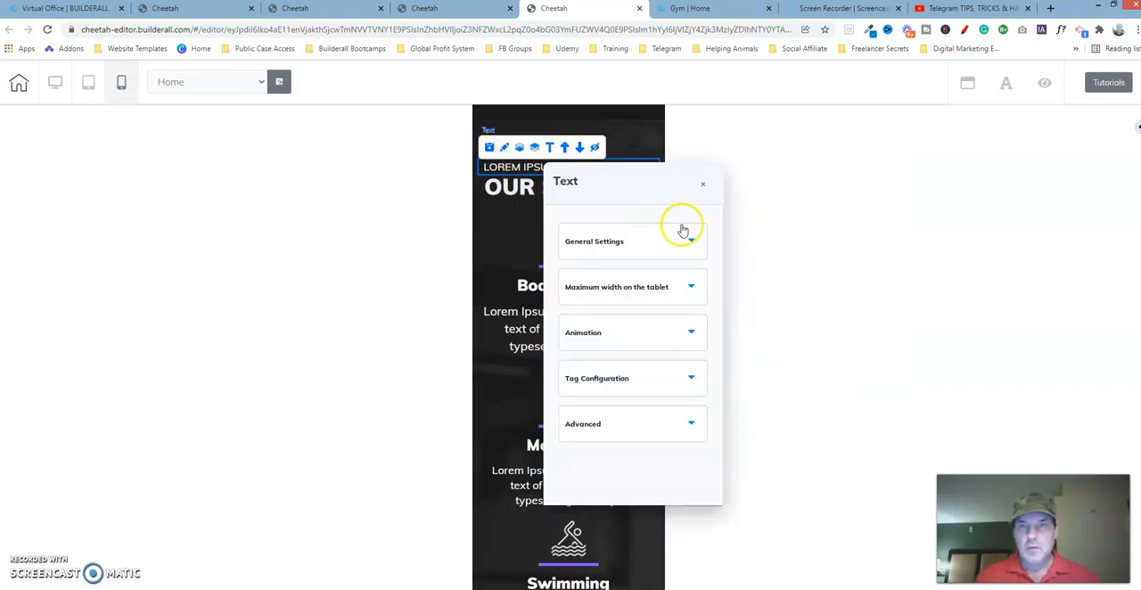
pyautogui.moveTo(669, 194); pyautogui.dragTo(829, 153)
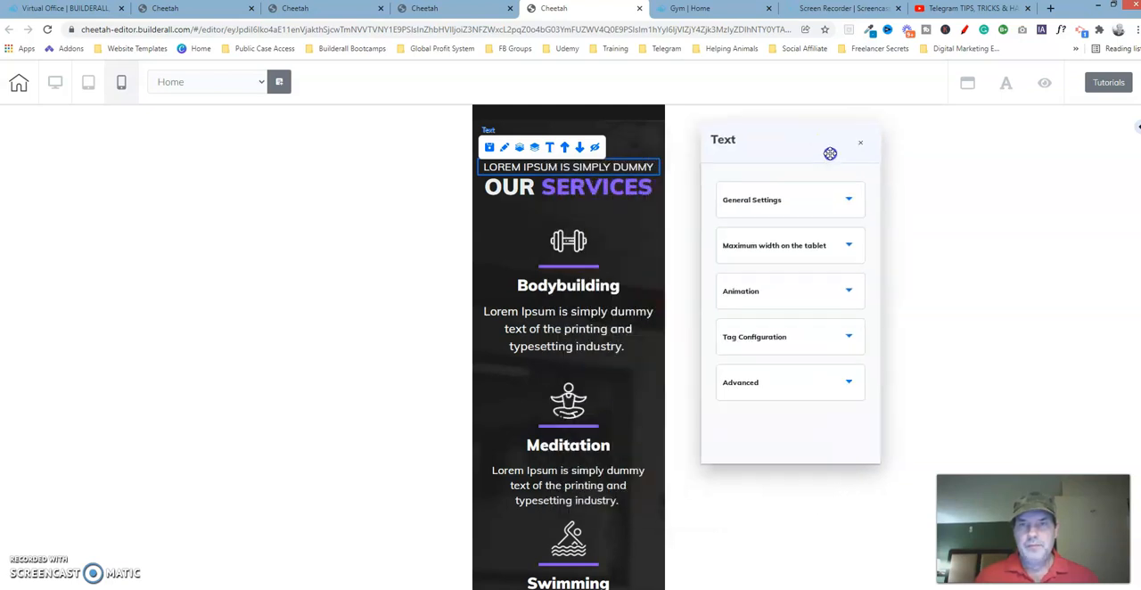
pyautogui.click(850, 203)
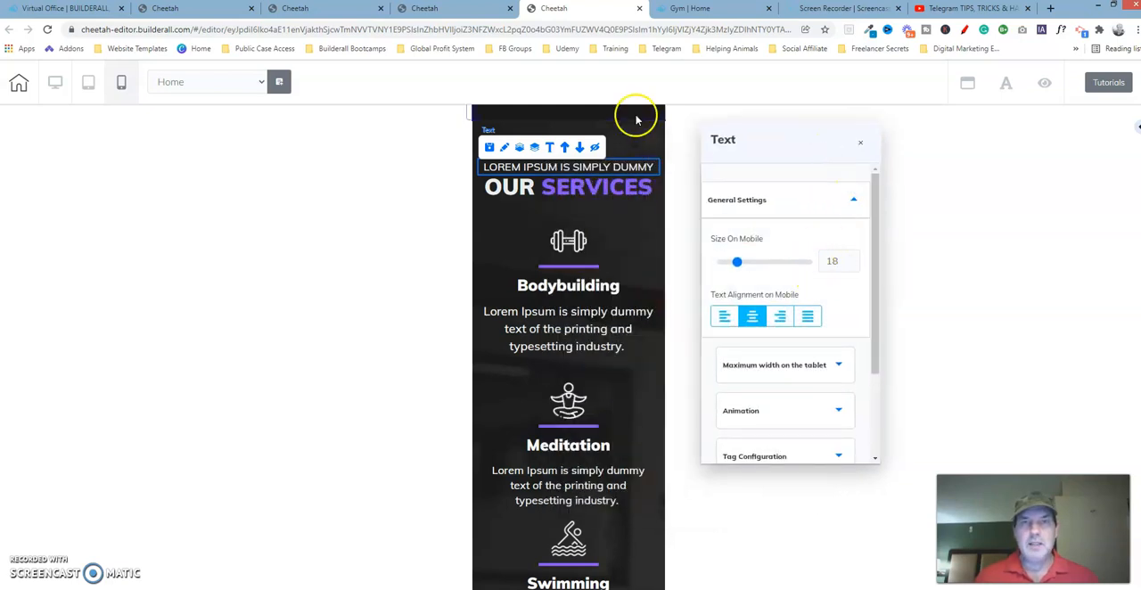
pyautogui.click(357, 8)
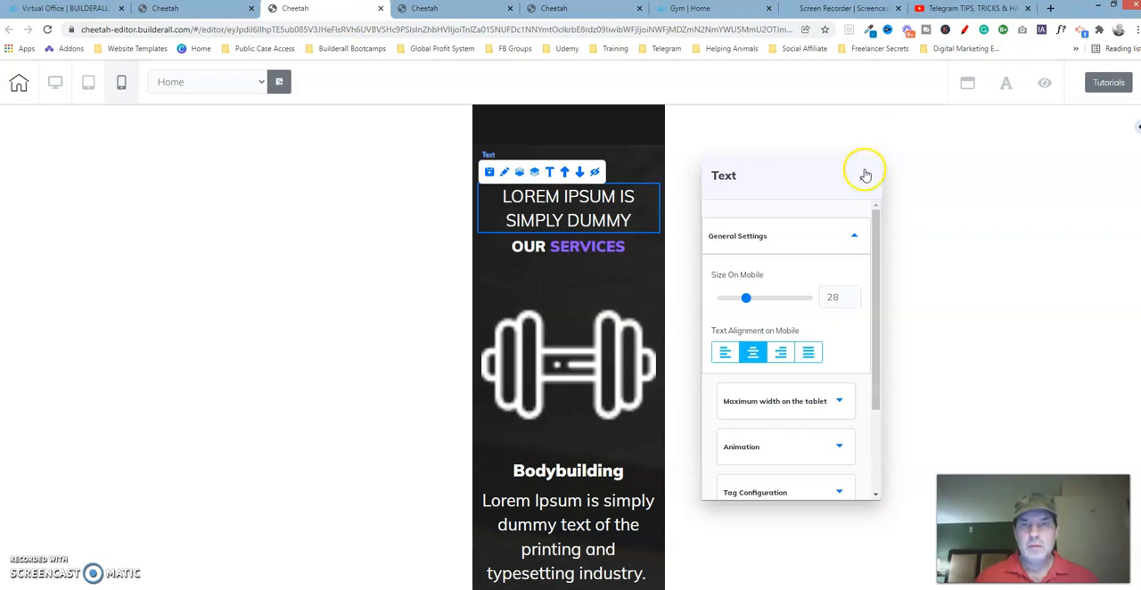
pyautogui.click(854, 300)
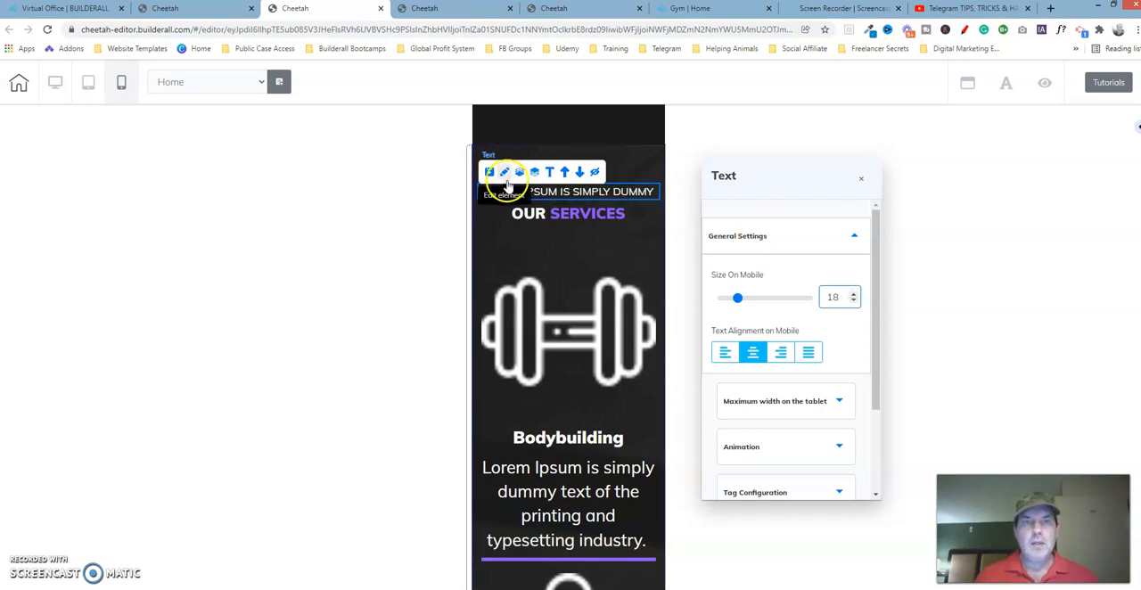
# Check the mobile text size of the Our Services heading in the reference template
pyautogui.click(575, 9)
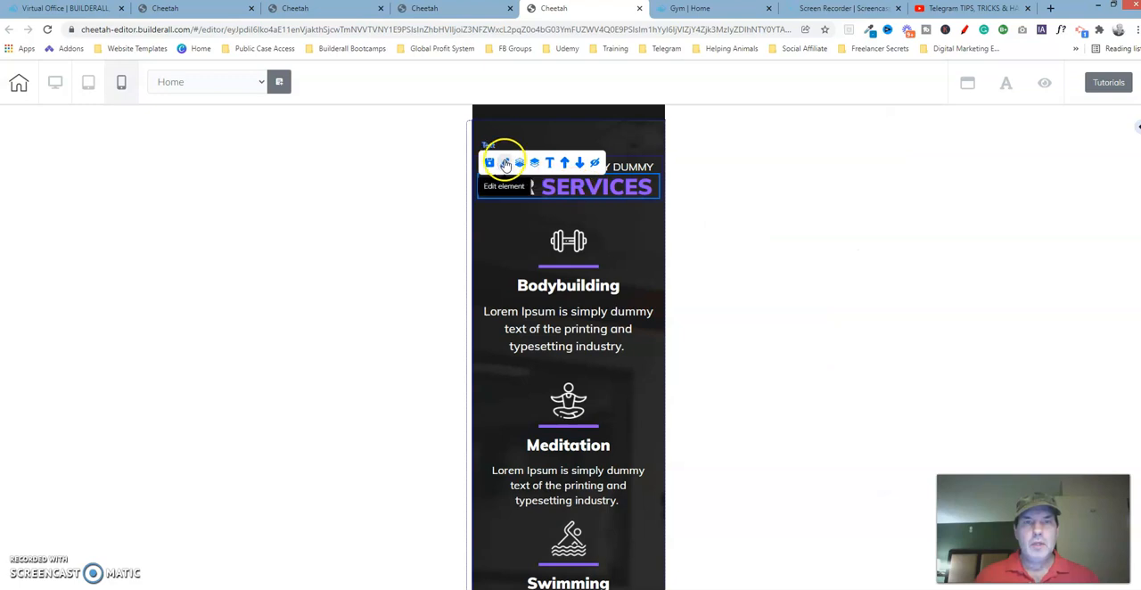
pyautogui.click(637, 188)
pyautogui.moveTo(655, 191); pyautogui.dragTo(793, 157)
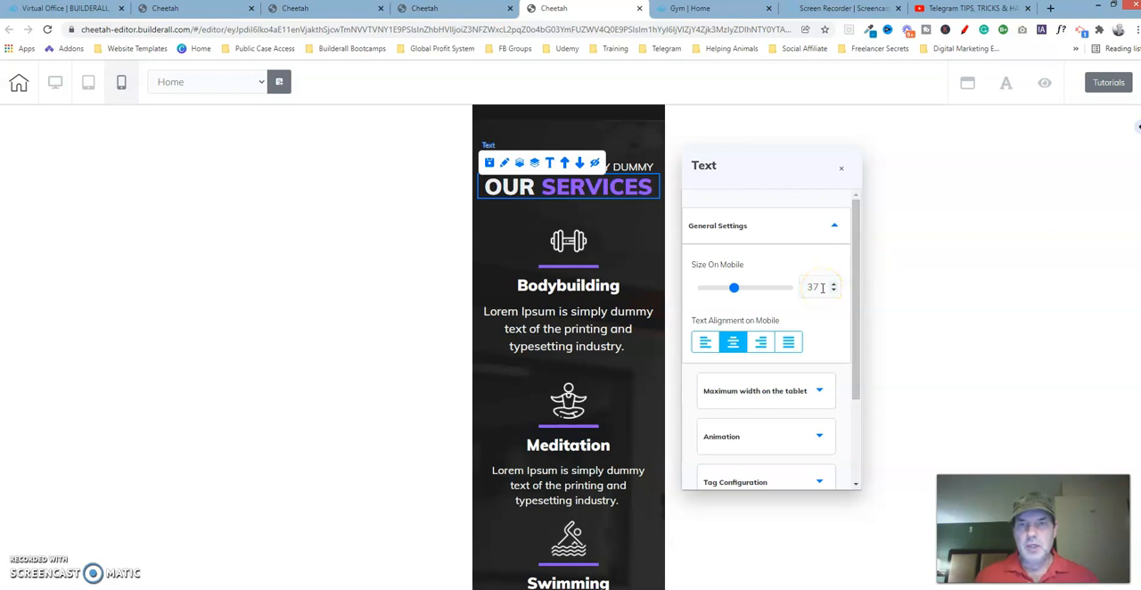
# Set the mobile text size of the working copy's Our Services heading to 37
pyautogui.click(326, 11)
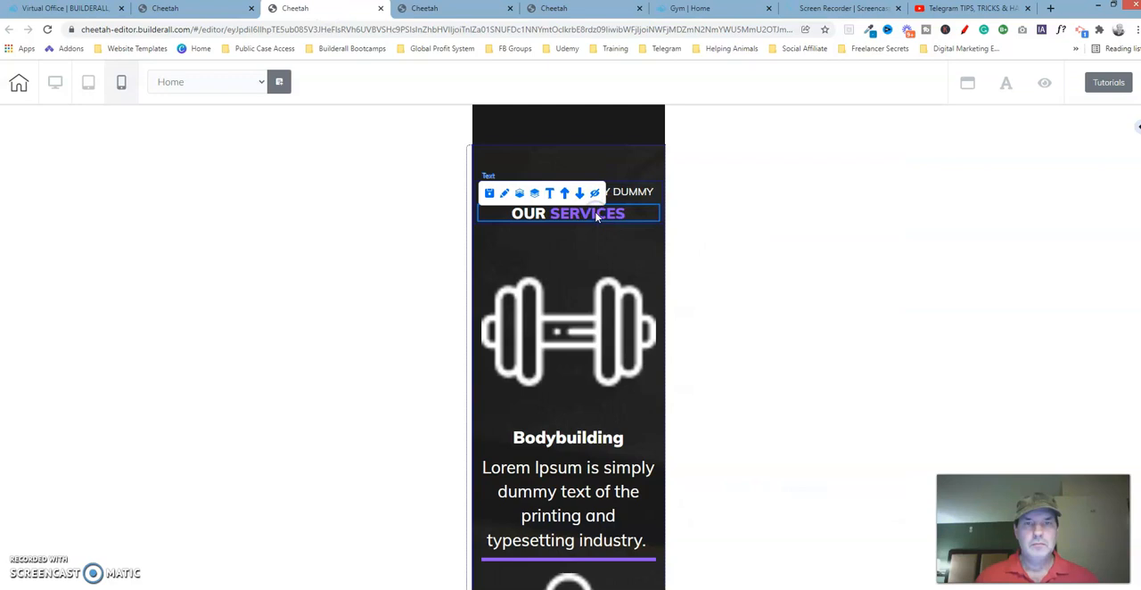
pyautogui.click(505, 193)
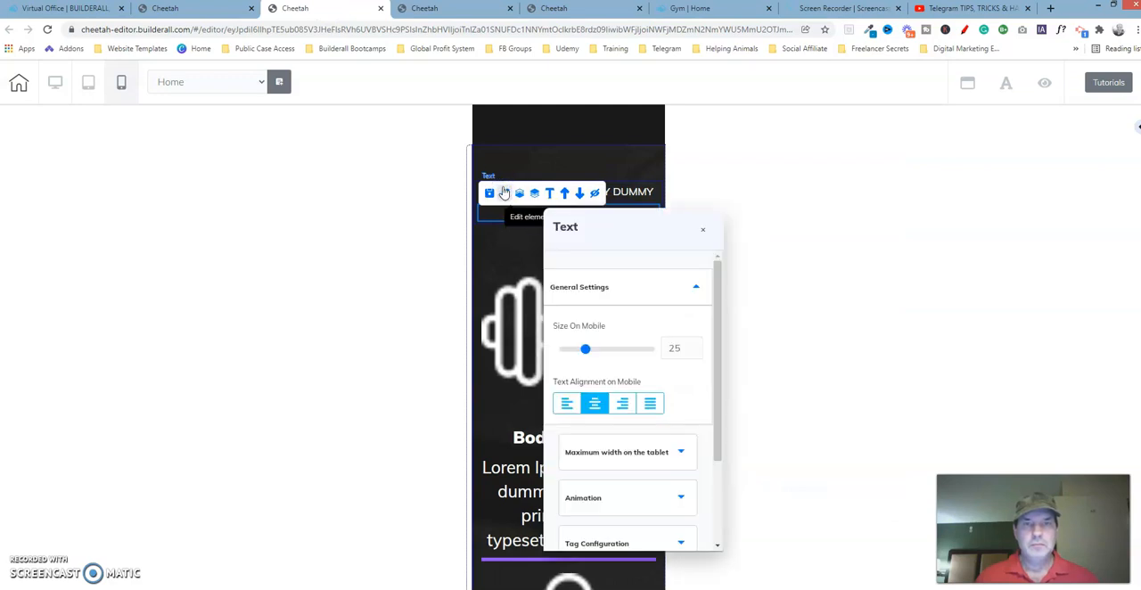
pyautogui.moveTo(642, 229); pyautogui.dragTo(848, 102)
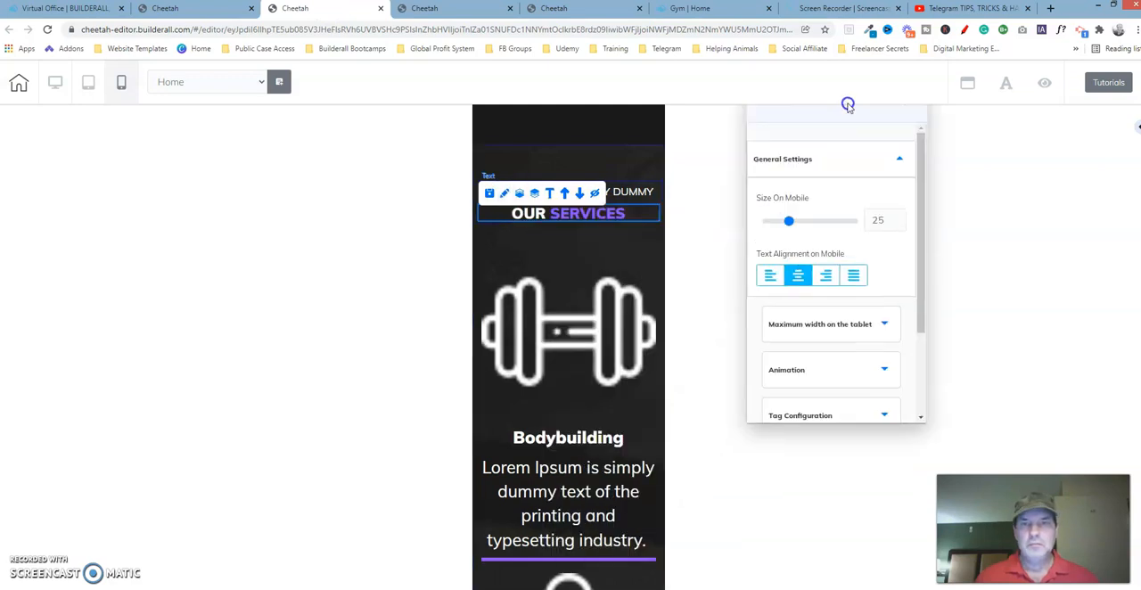
pyautogui.click(899, 218)
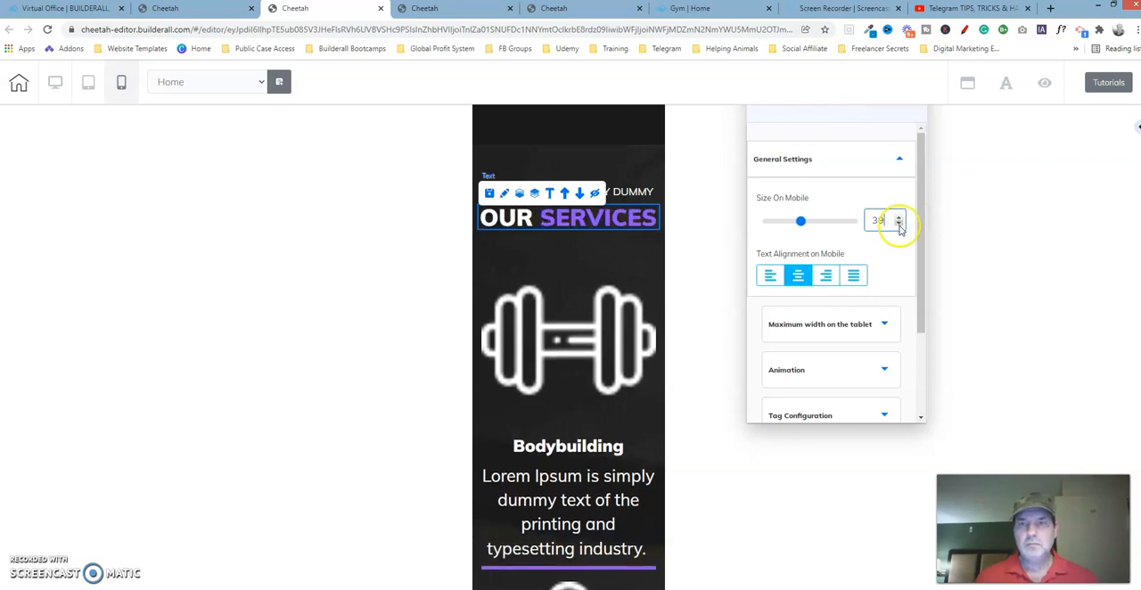
pyautogui.click(899, 225)
pyautogui.click(899, 224)
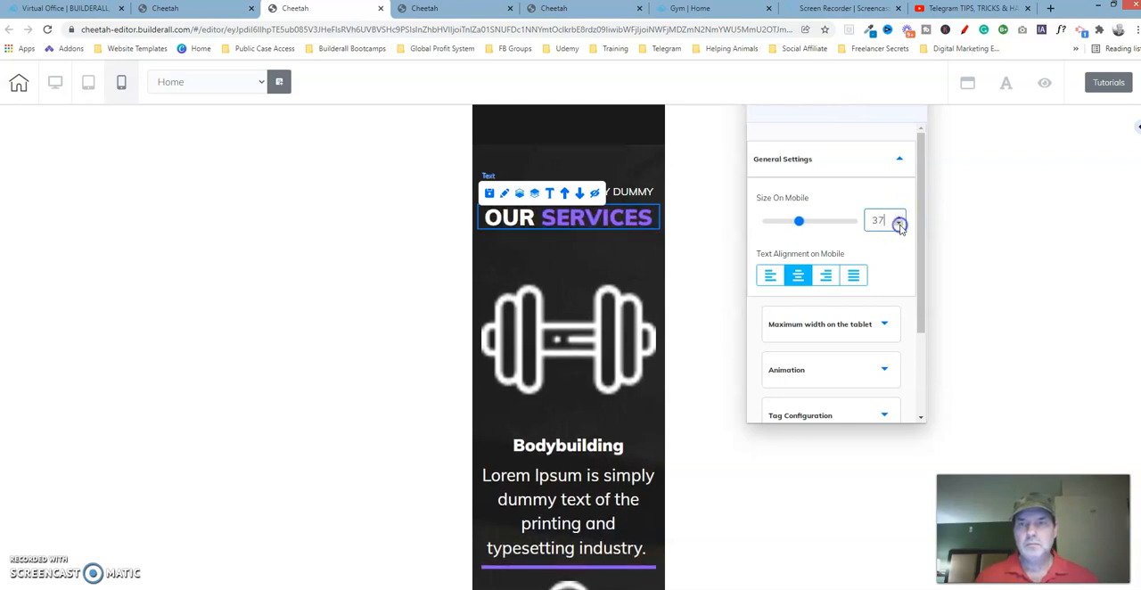
pyautogui.click(840, 160)
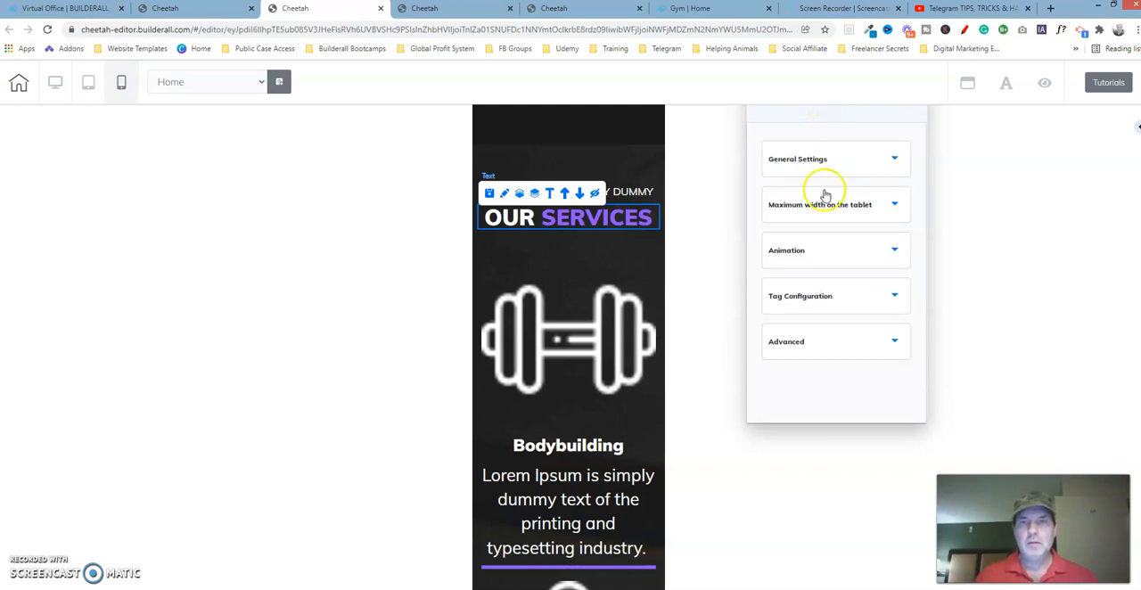
# Examine the advanced lateral spacing values of the Our Services heading text in the reference template
pyautogui.click(587, 13)
pyautogui.moveTo(857, 273); pyautogui.dragTo(871, 374)
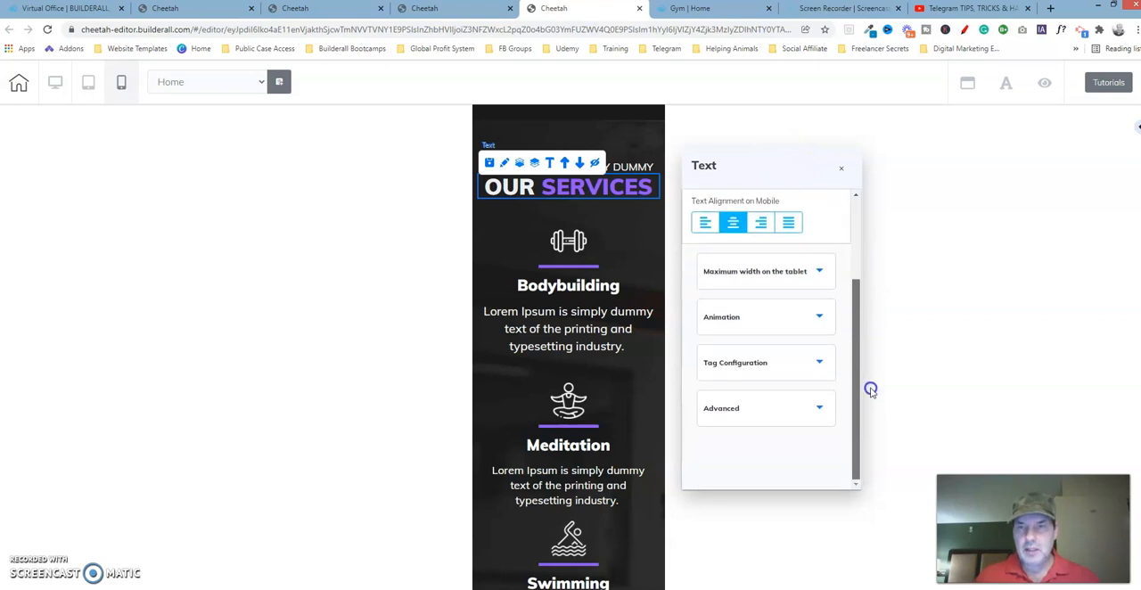
pyautogui.click(803, 408)
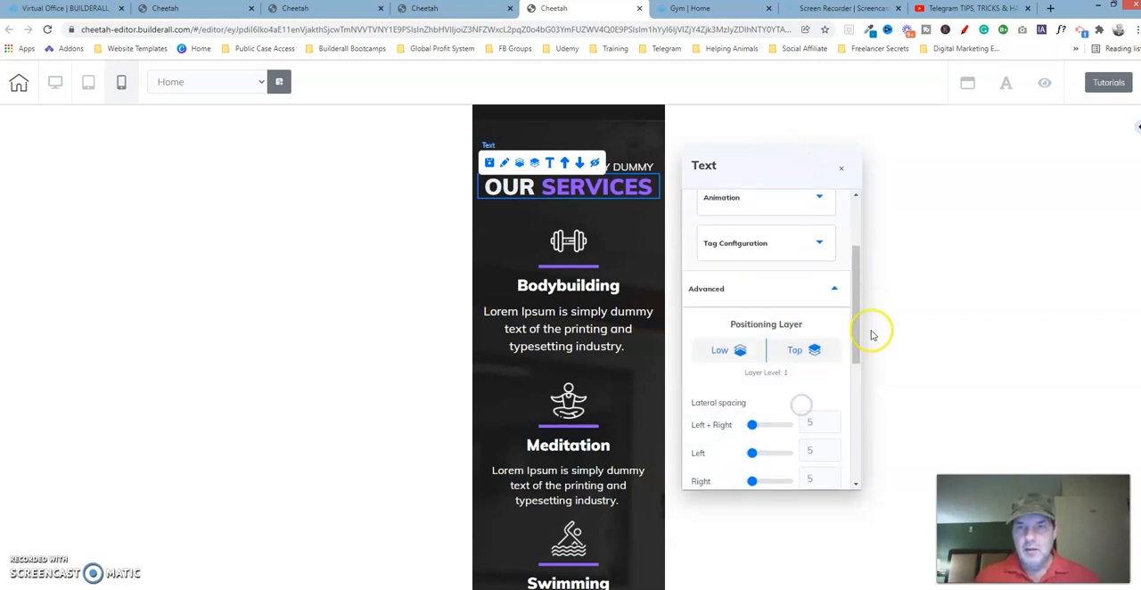
pyautogui.moveTo(858, 313); pyautogui.dragTo(857, 393)
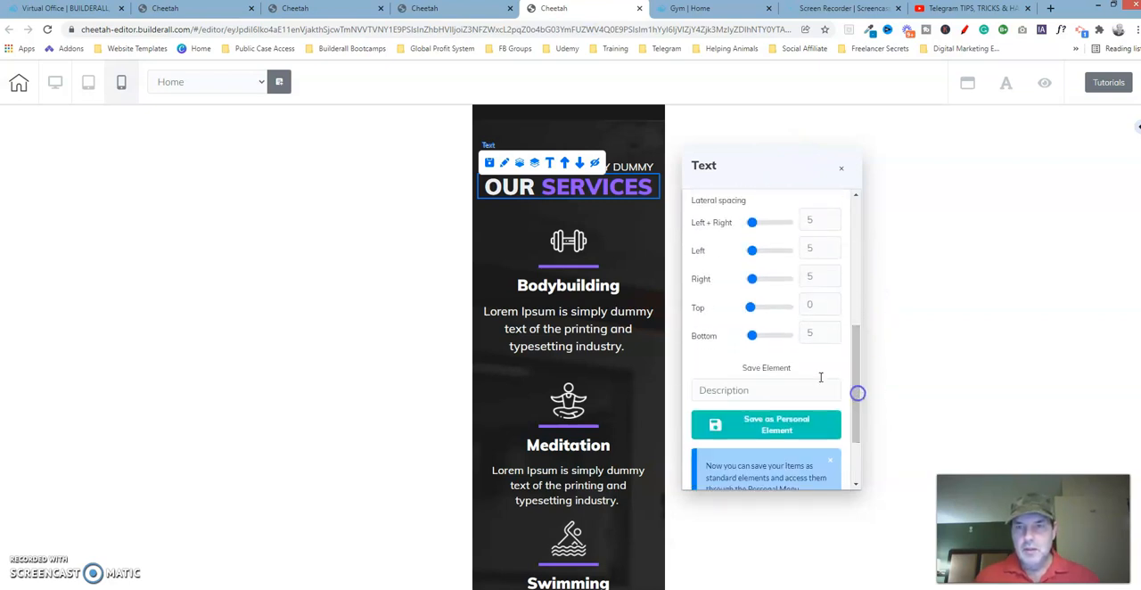
pyautogui.click(809, 221)
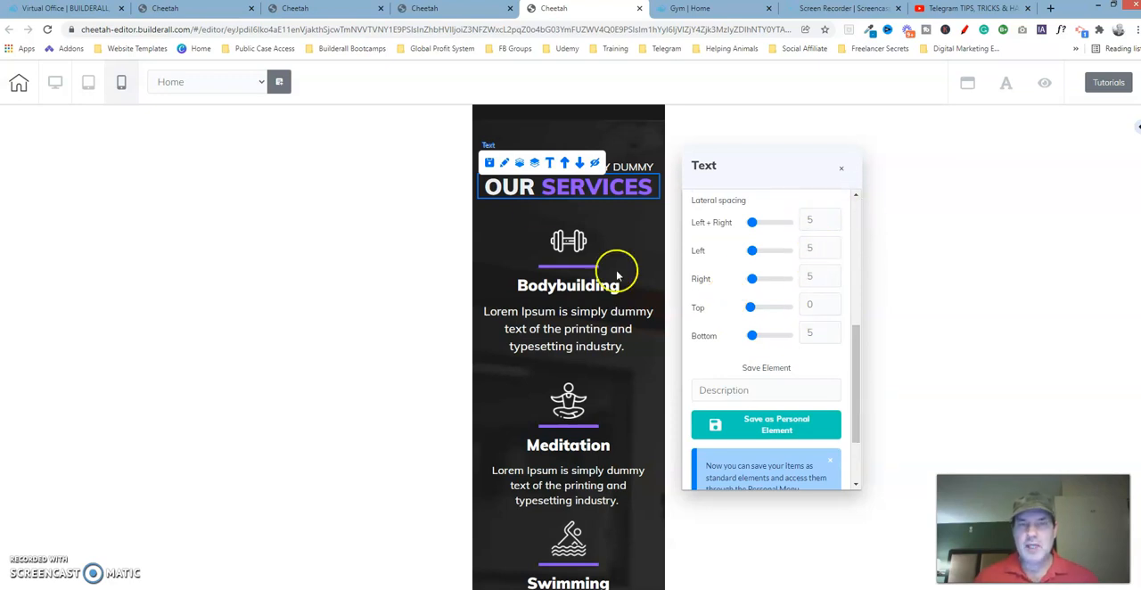
# In the working copy, set the top lateral spacing of the Our Services heading to 0
pyautogui.click(341, 9)
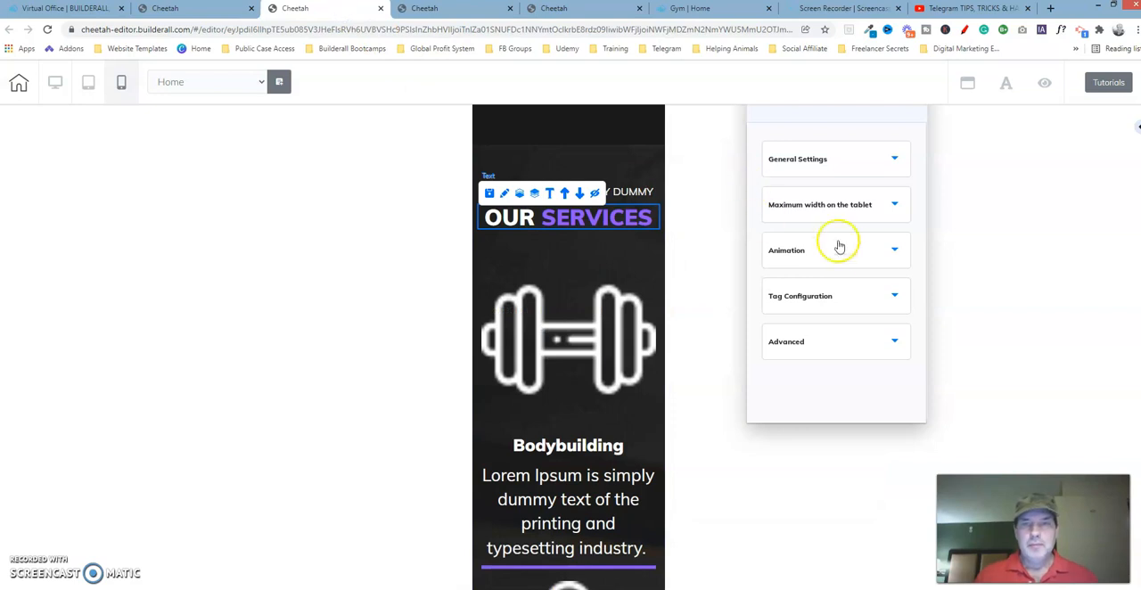
pyautogui.click(835, 352)
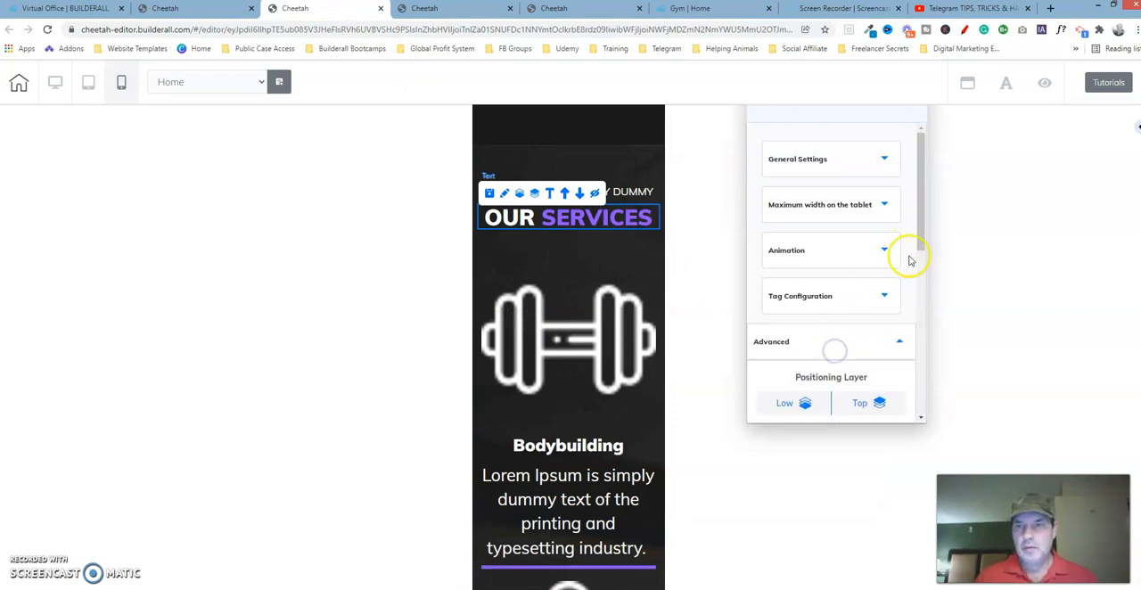
pyautogui.moveTo(912, 229); pyautogui.dragTo(930, 339)
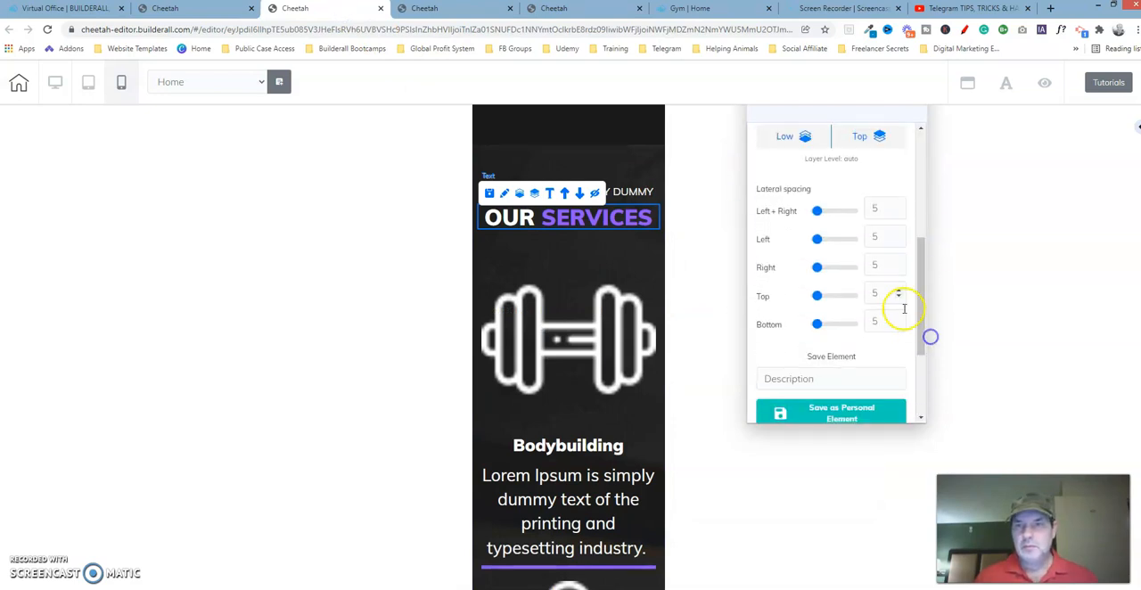
pyautogui.moveTo(819, 301); pyautogui.dragTo(784, 308)
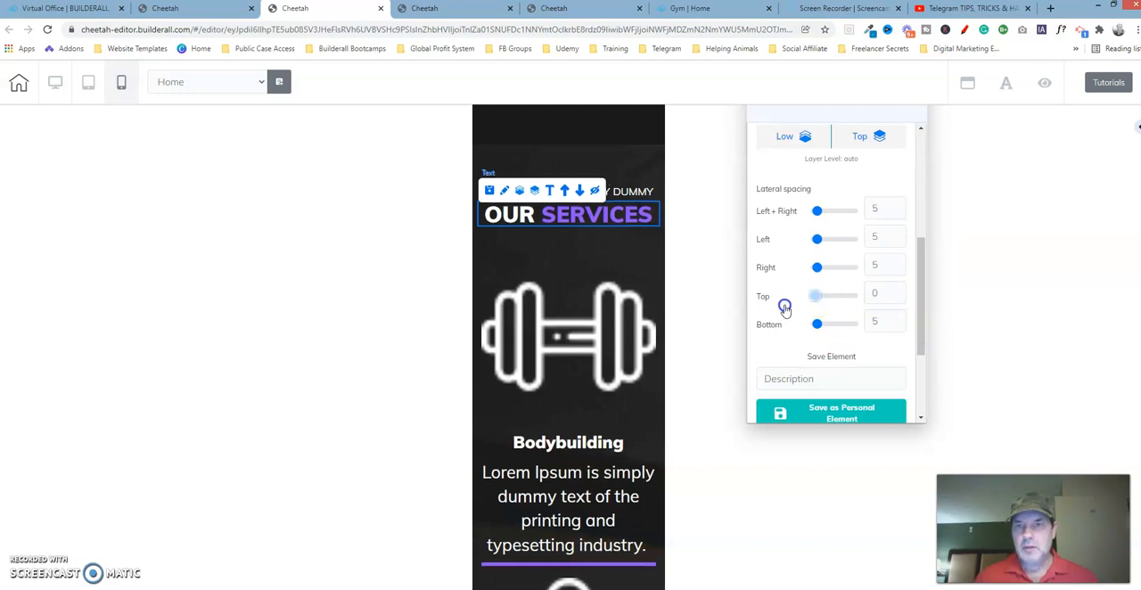
# Compare the lateral spacing of the "Lorem Ipsum is simply dummy" line in the working copy with the reference template
pyautogui.click(626, 194)
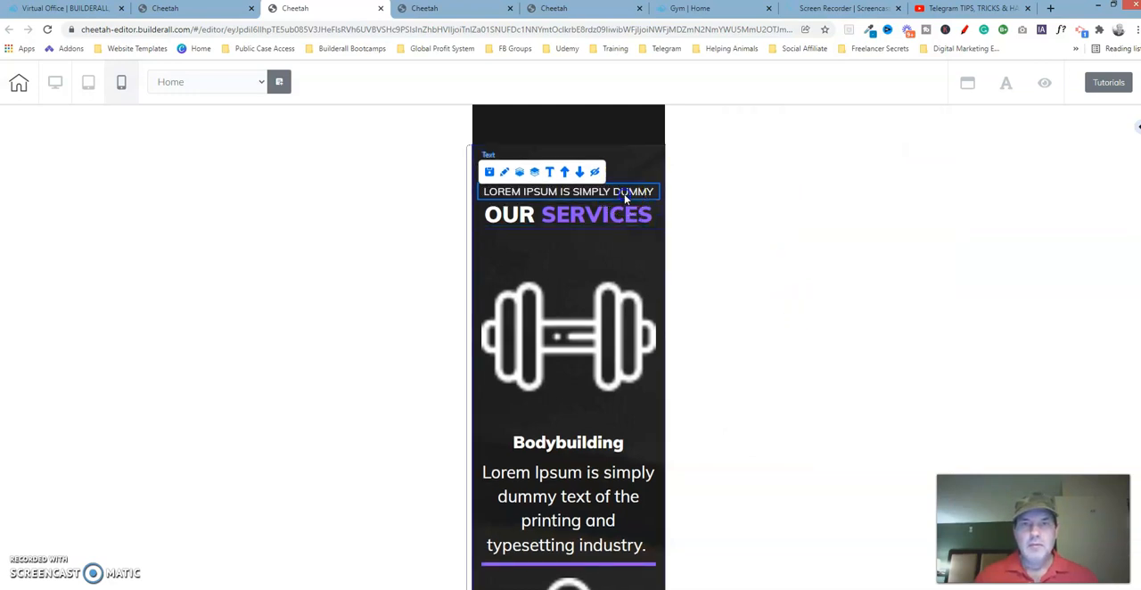
pyautogui.click(504, 173)
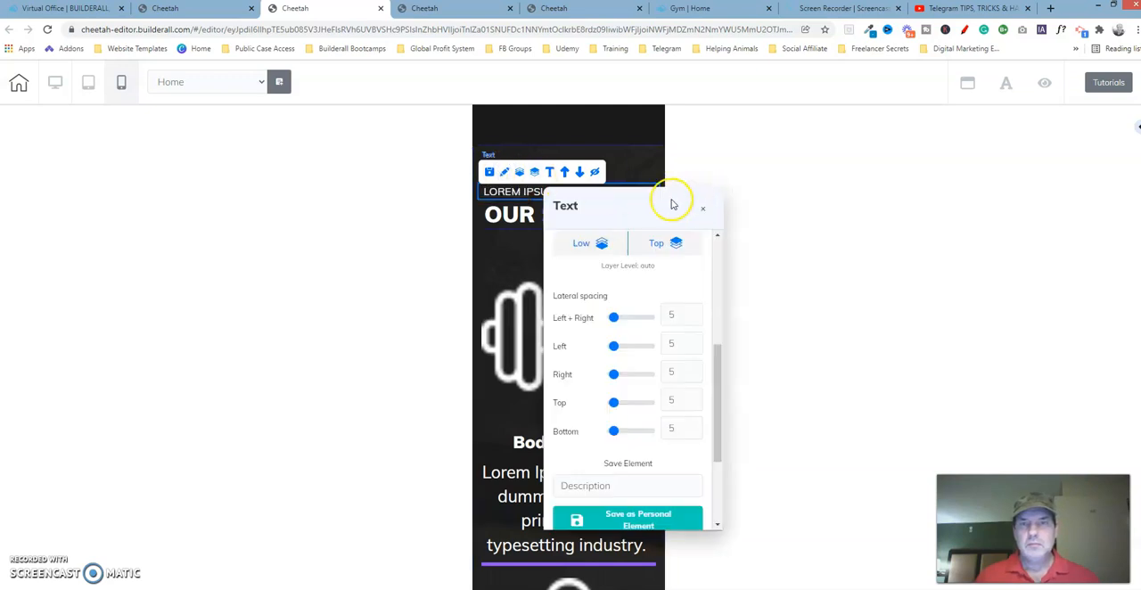
pyautogui.moveTo(669, 205); pyautogui.dragTo(823, 131)
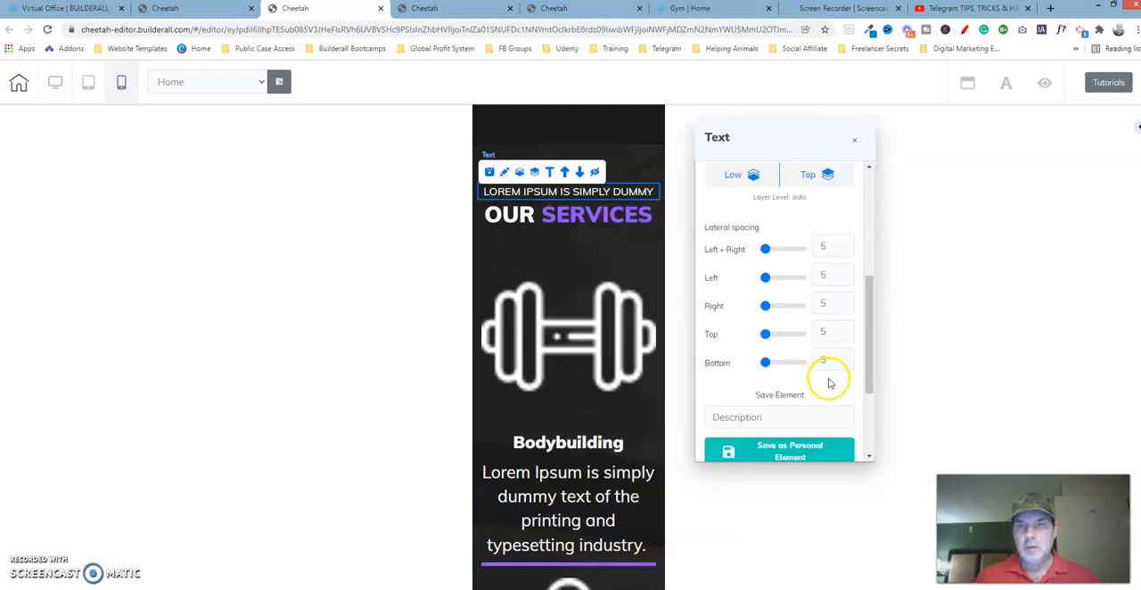
pyautogui.click(575, 11)
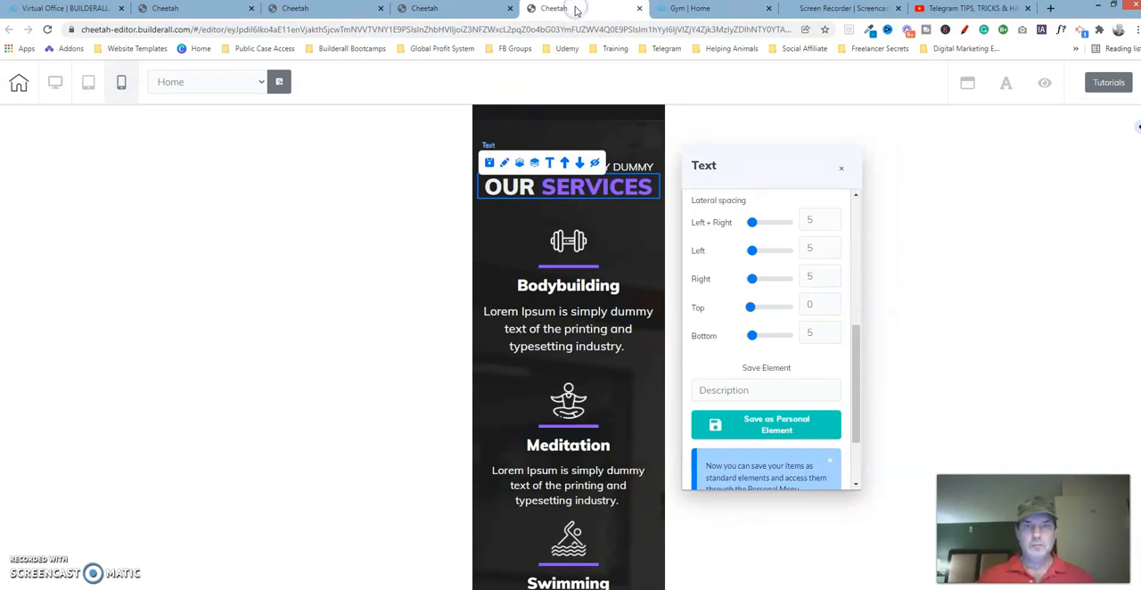
pyautogui.click(629, 169)
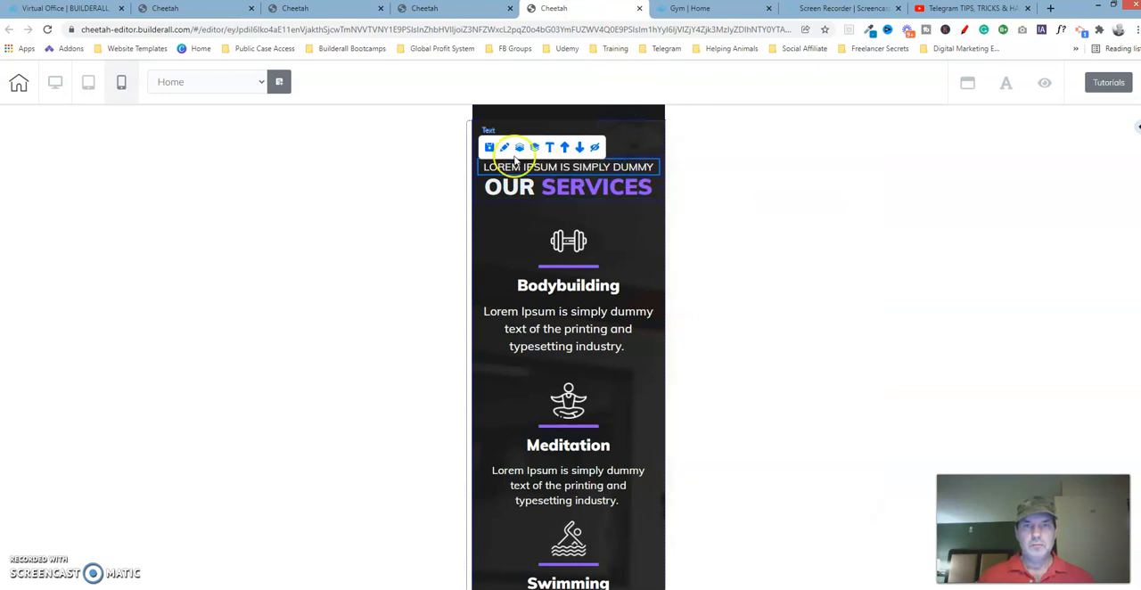
pyautogui.click(505, 148)
pyautogui.moveTo(693, 178); pyautogui.dragTo(845, 166)
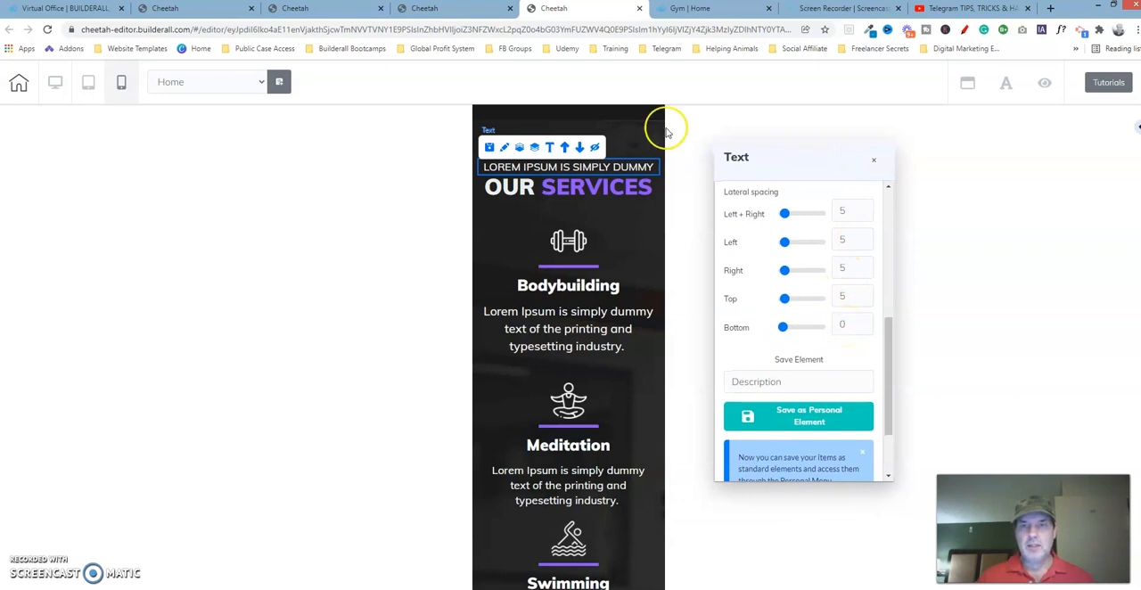
# Set the bottom lateral spacing of the working copy's "Lorem Ipsum is simply dummy" line to 0 and close the text settings in both templates
pyautogui.click(295, 9)
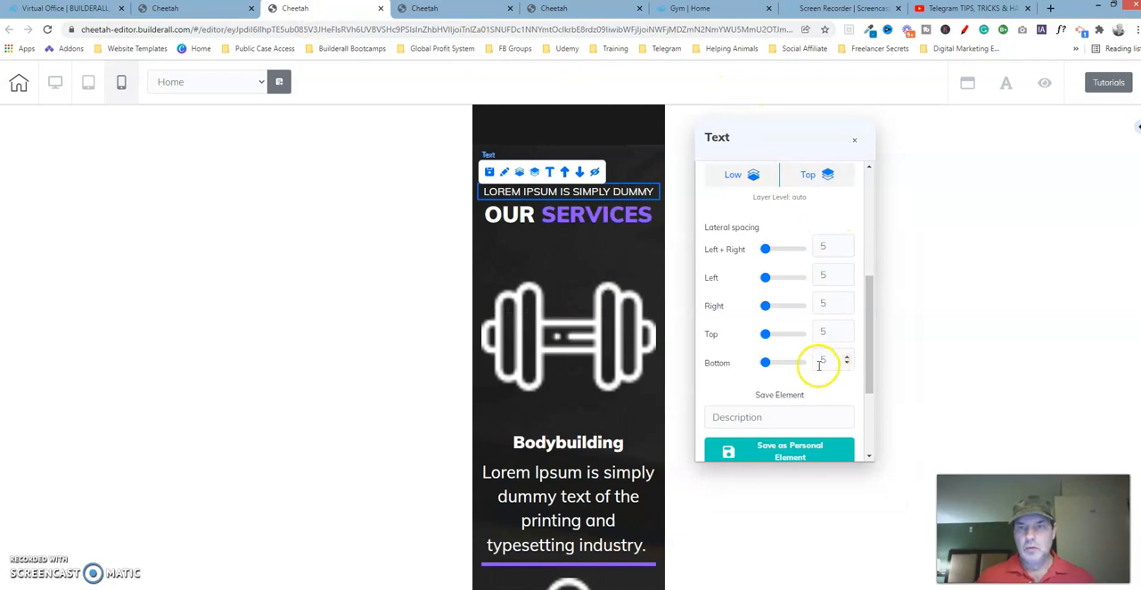
pyautogui.moveTo(768, 363); pyautogui.dragTo(701, 389)
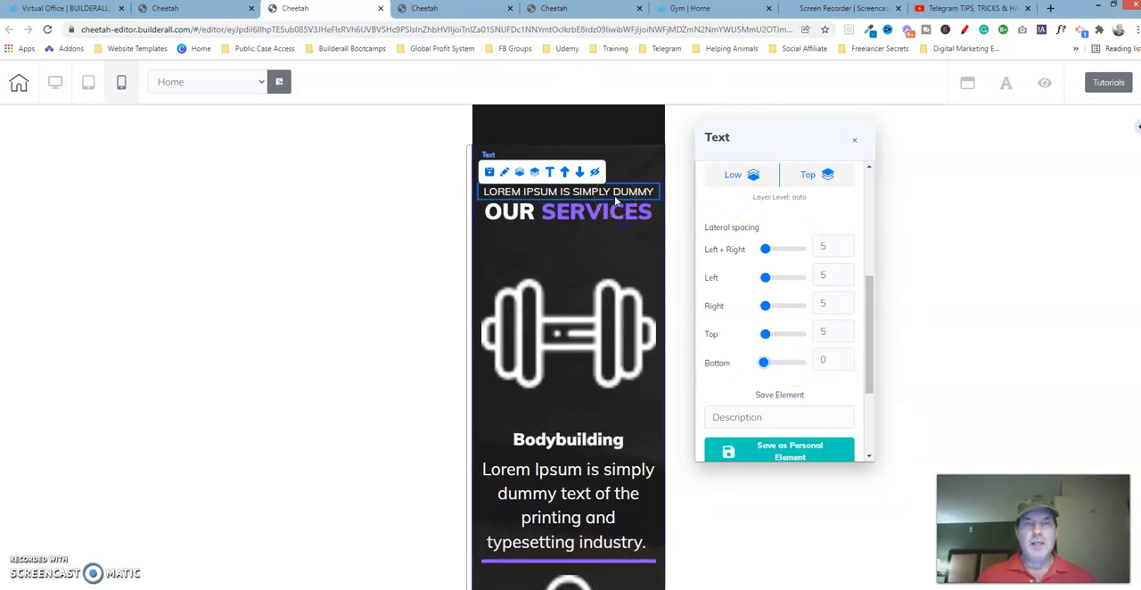
pyautogui.click(858, 144)
pyautogui.click(600, 7)
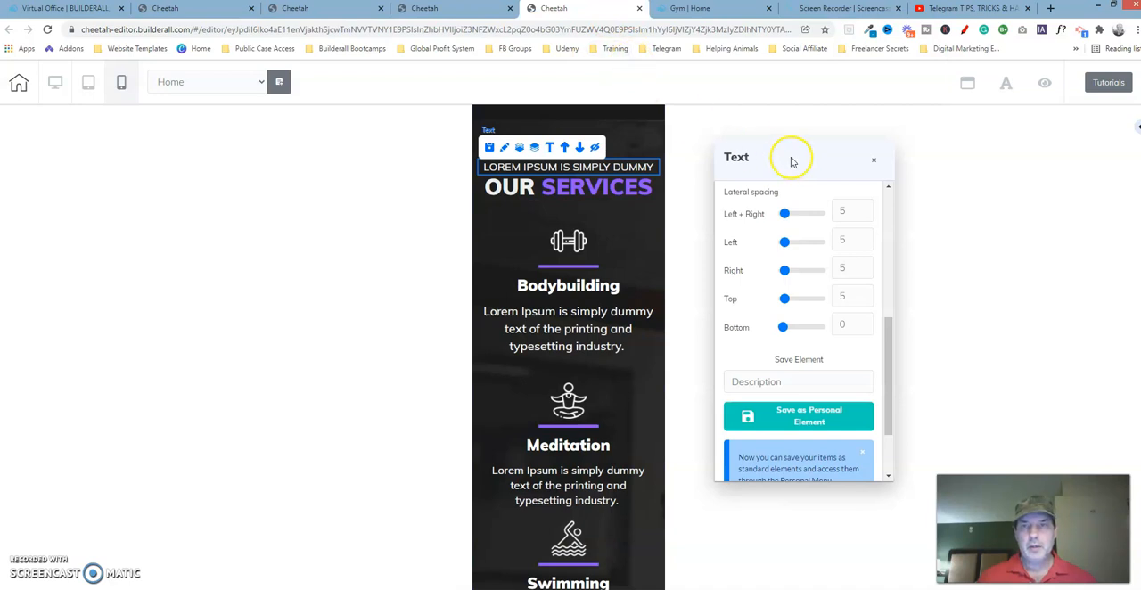
pyautogui.click(878, 162)
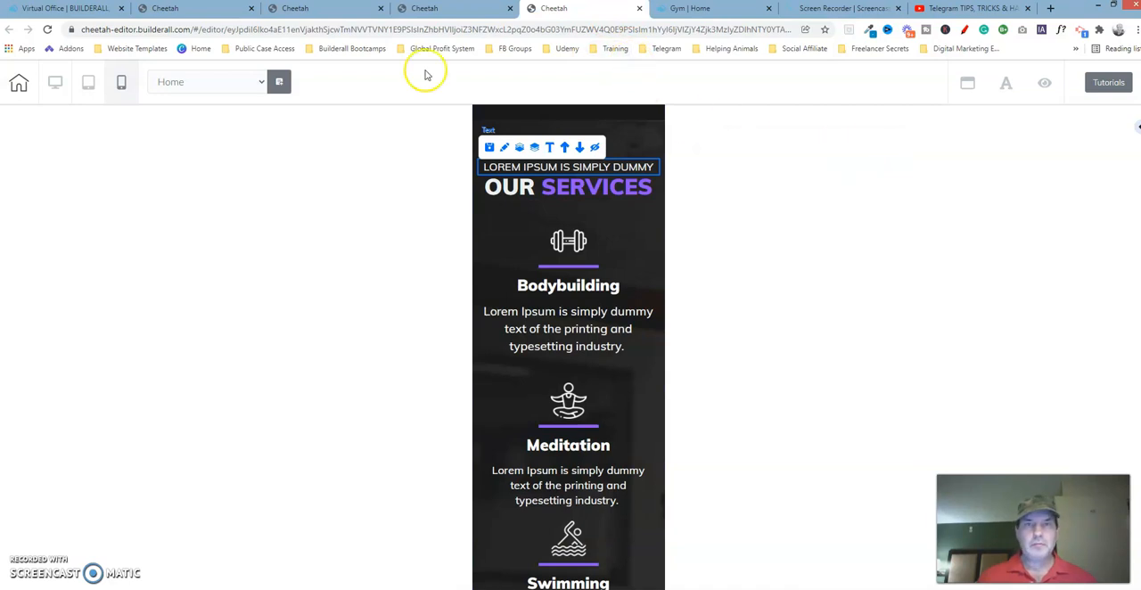
pyautogui.click(327, 12)
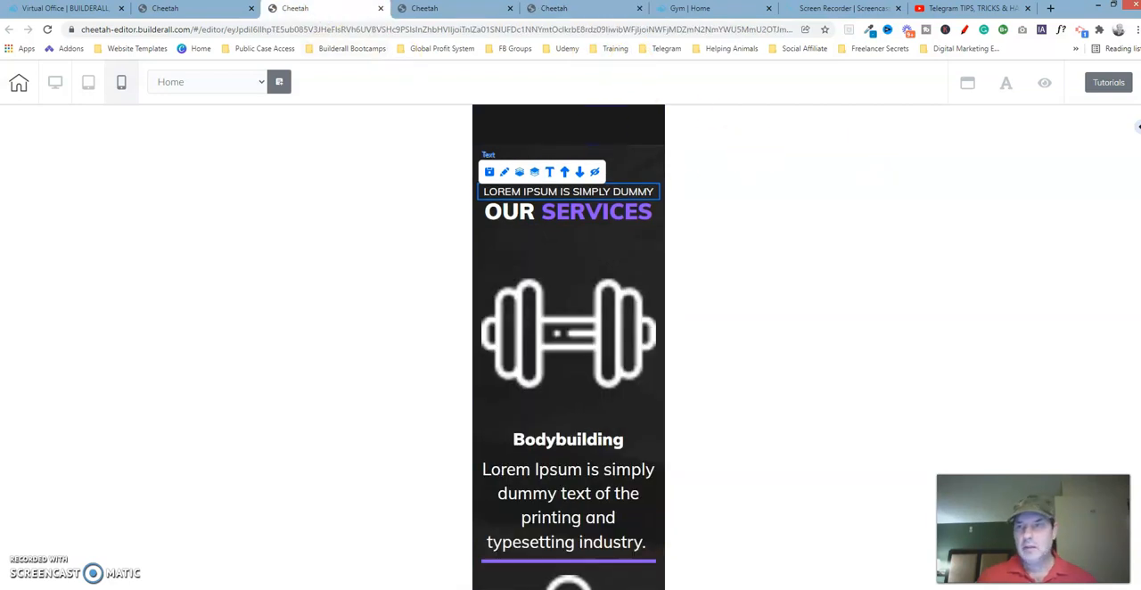
# Compare the layout of the Bodybuilding block in the reference template with the working copy
pyautogui.scroll(-1, 569, 348)
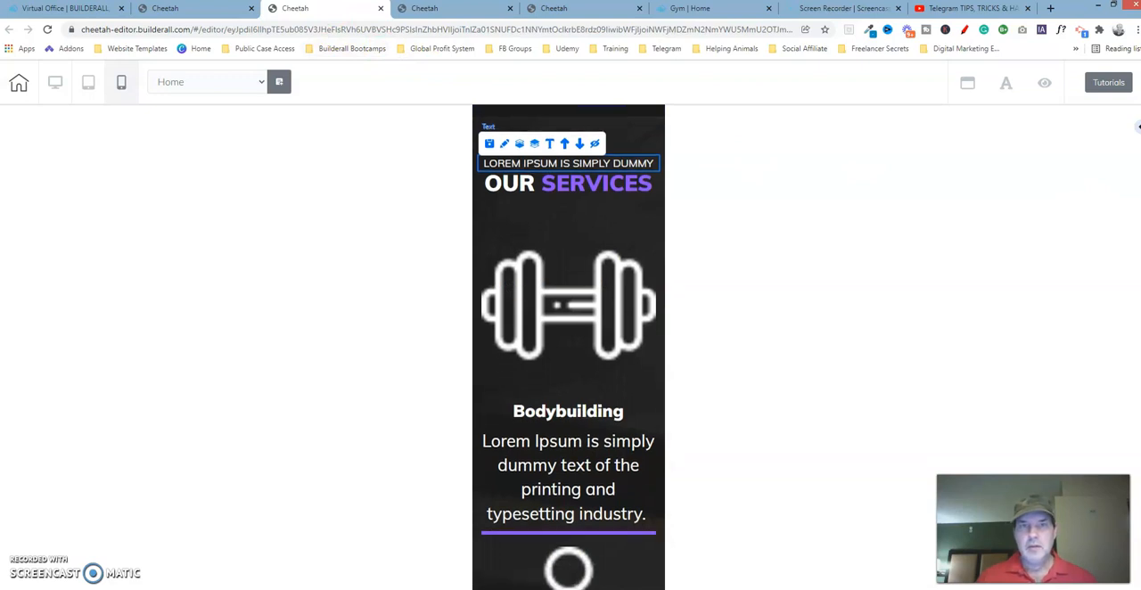
pyautogui.click(582, 8)
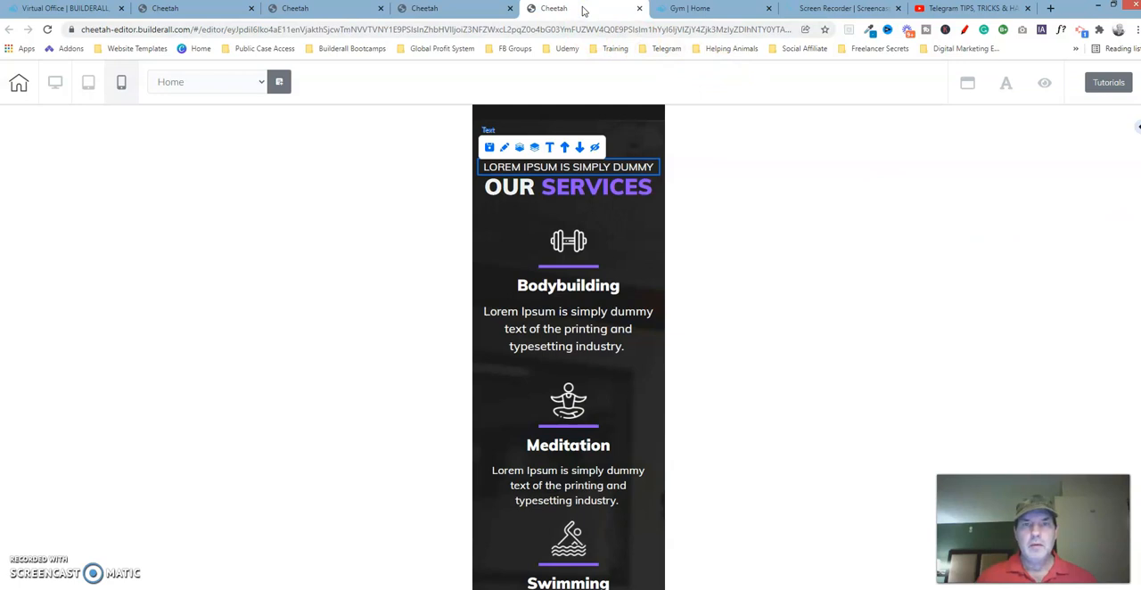
pyautogui.click(477, 222)
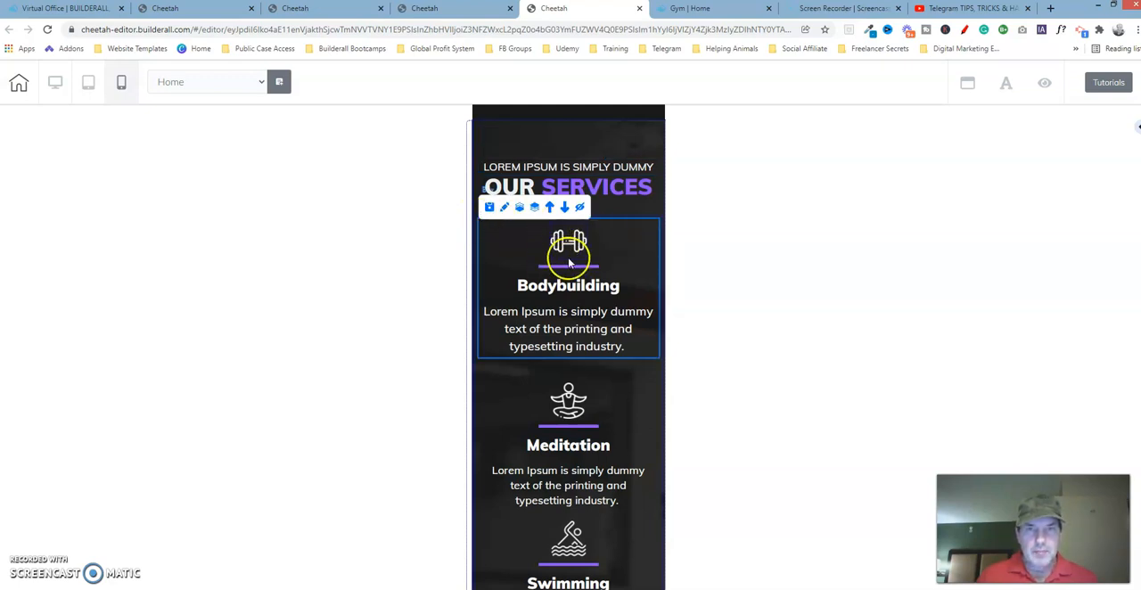
pyautogui.click(351, 9)
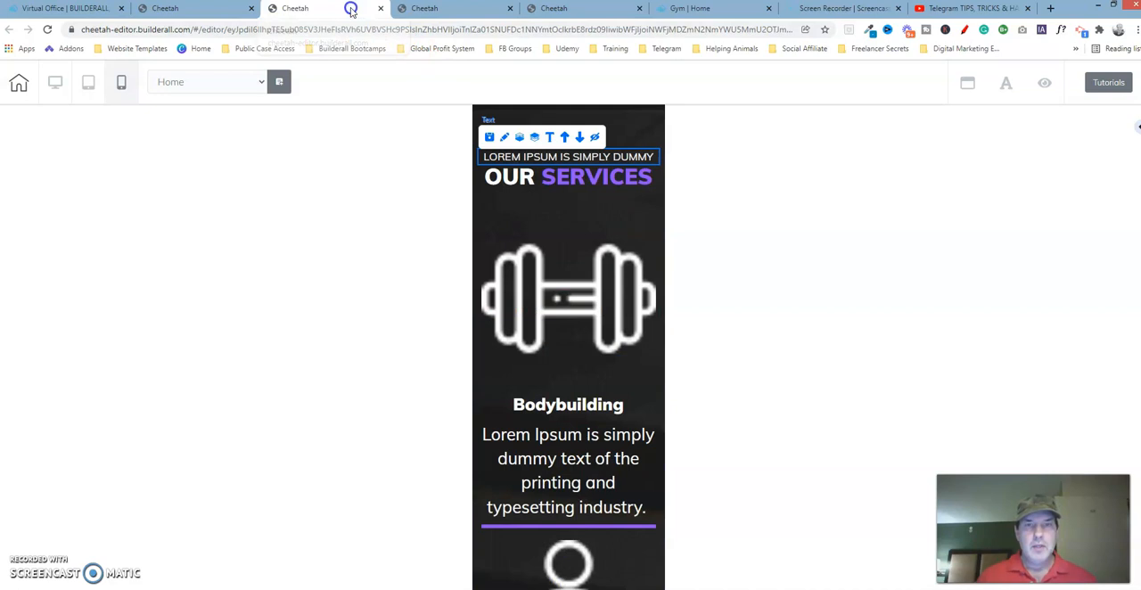
pyautogui.click(530, 250)
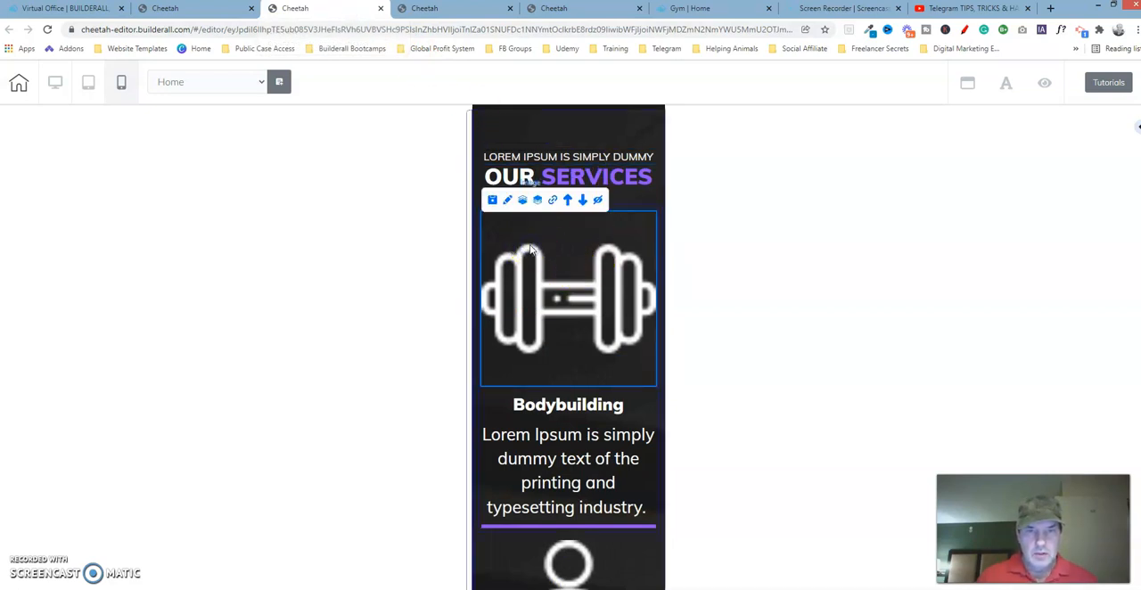
pyautogui.click(562, 8)
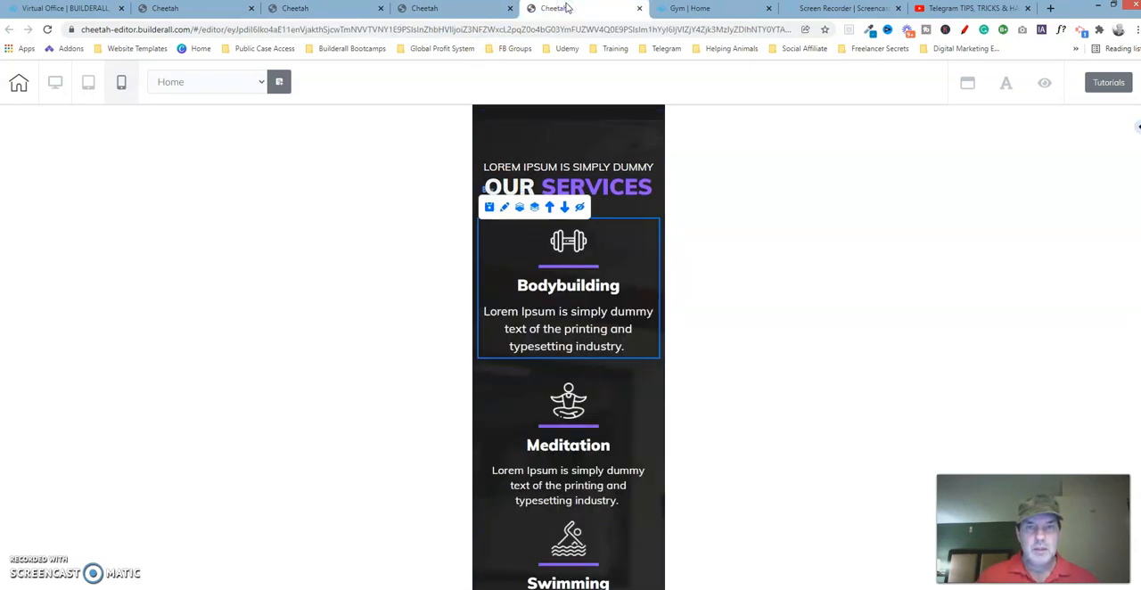
# In the working copy, move the purple line up so it sits between the dumbbell icon and the Bodybuilding title, as in the reference template
pyautogui.click(332, 9)
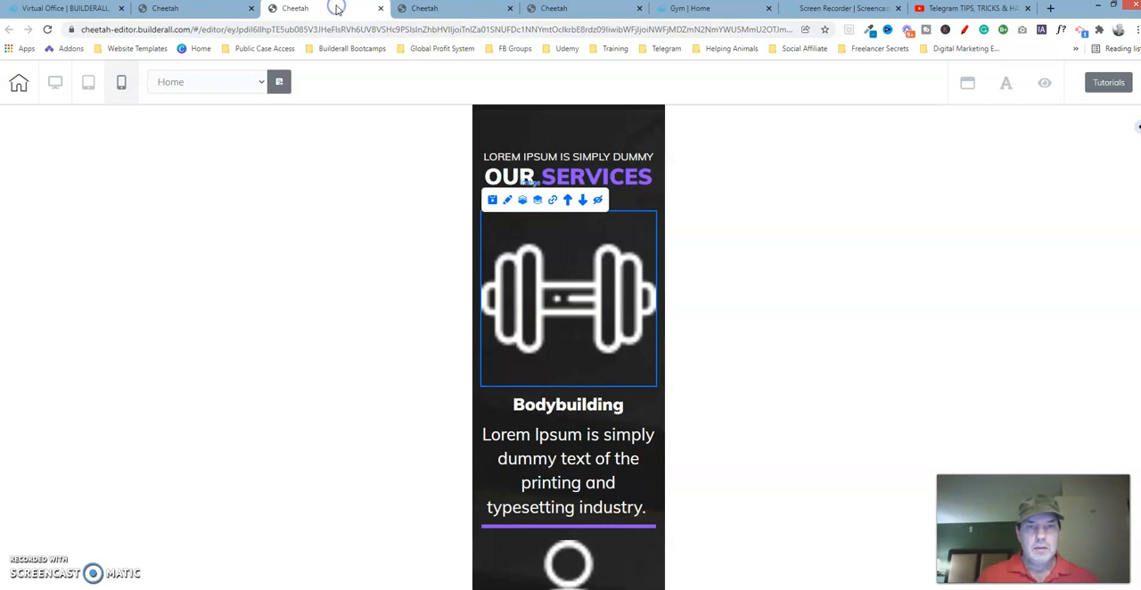
pyautogui.click(559, 528)
pyautogui.click(553, 513)
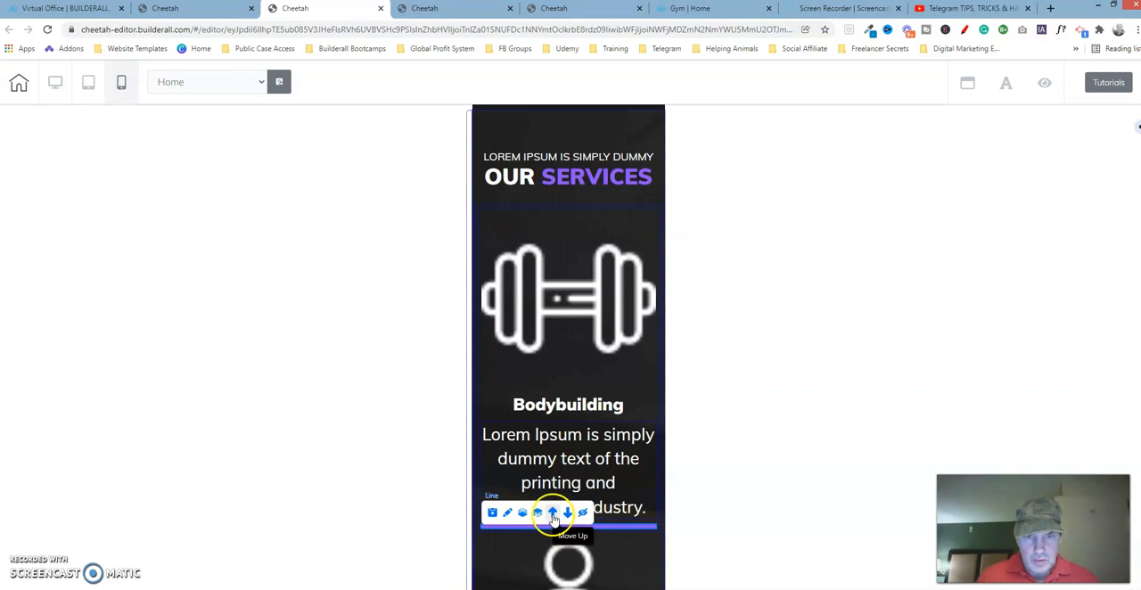
pyautogui.click(553, 514)
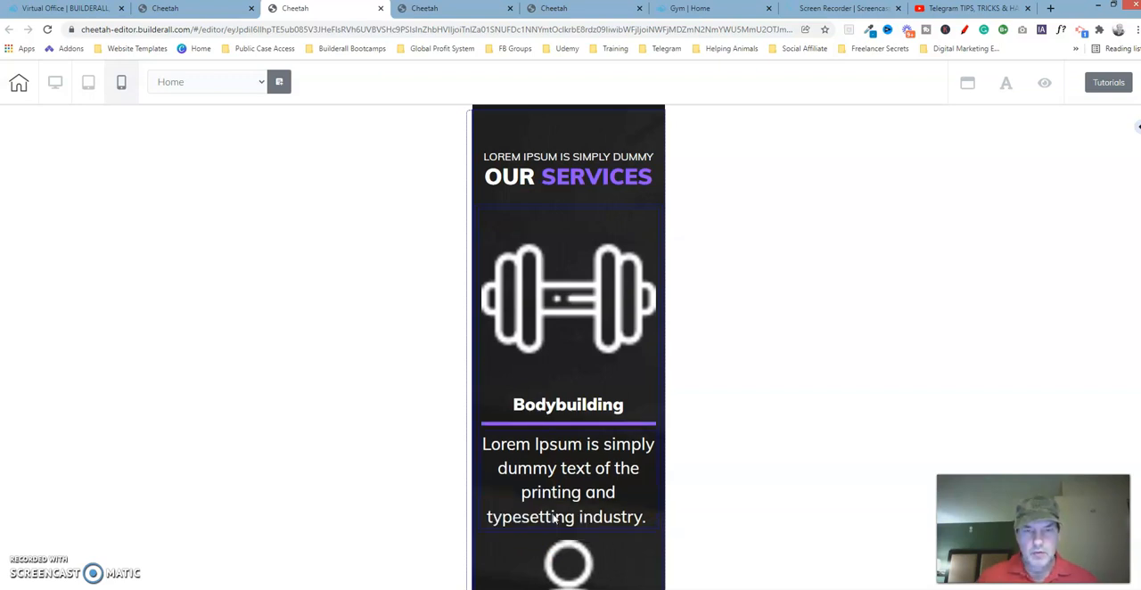
pyautogui.click(587, 7)
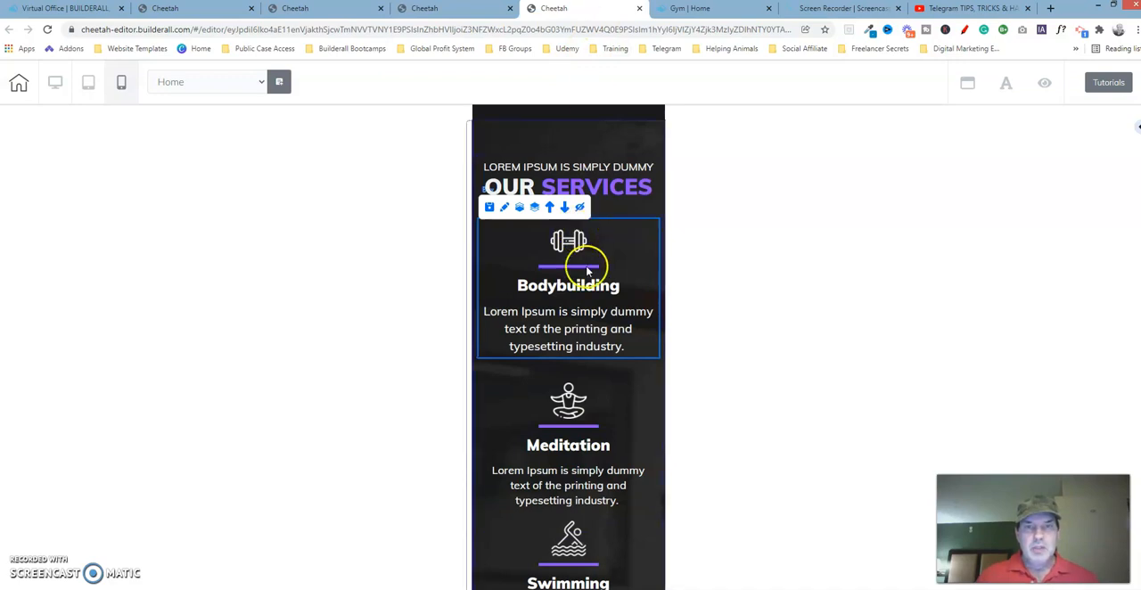
pyautogui.click(324, 9)
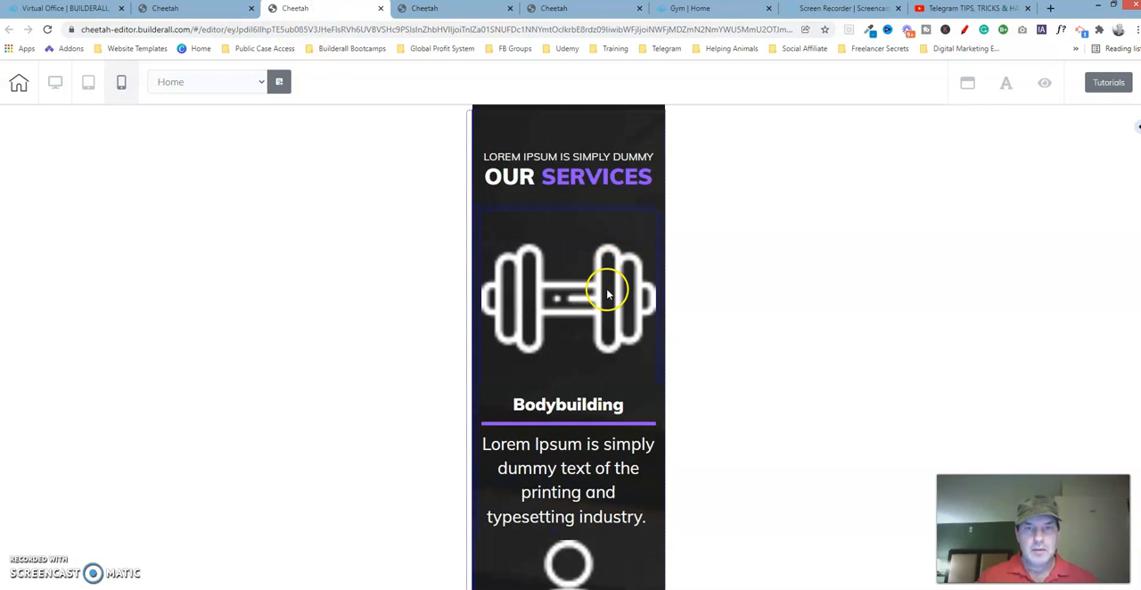
pyautogui.moveTo(585, 427)
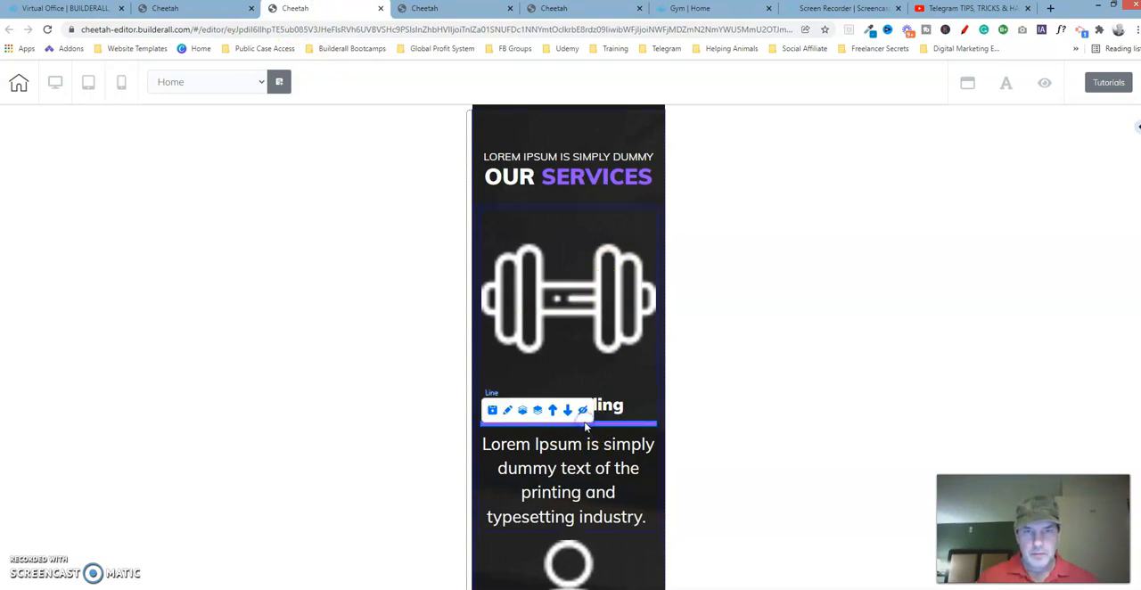
pyautogui.click(553, 412)
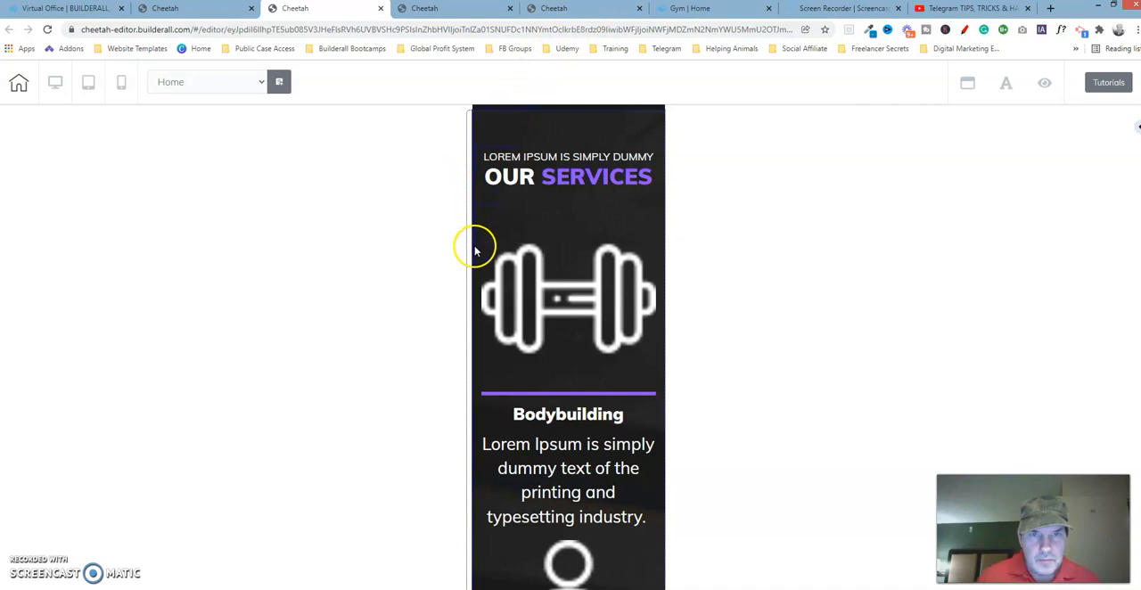
# Check the size settings of the Bodybuilding box in the reference template
pyautogui.moveTo(476, 252)
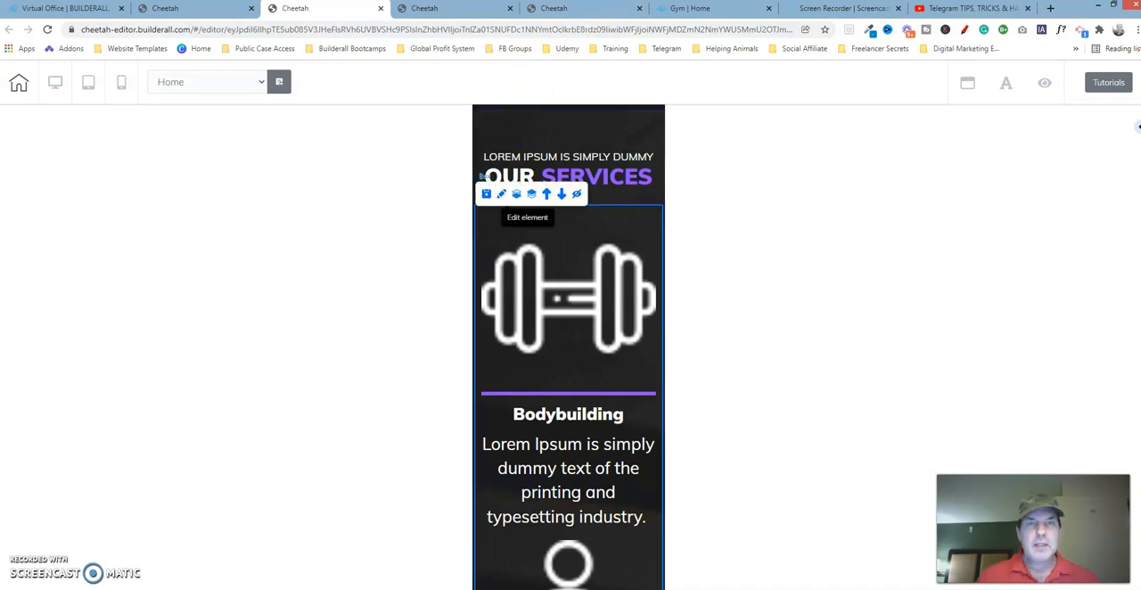
pyautogui.click(570, 14)
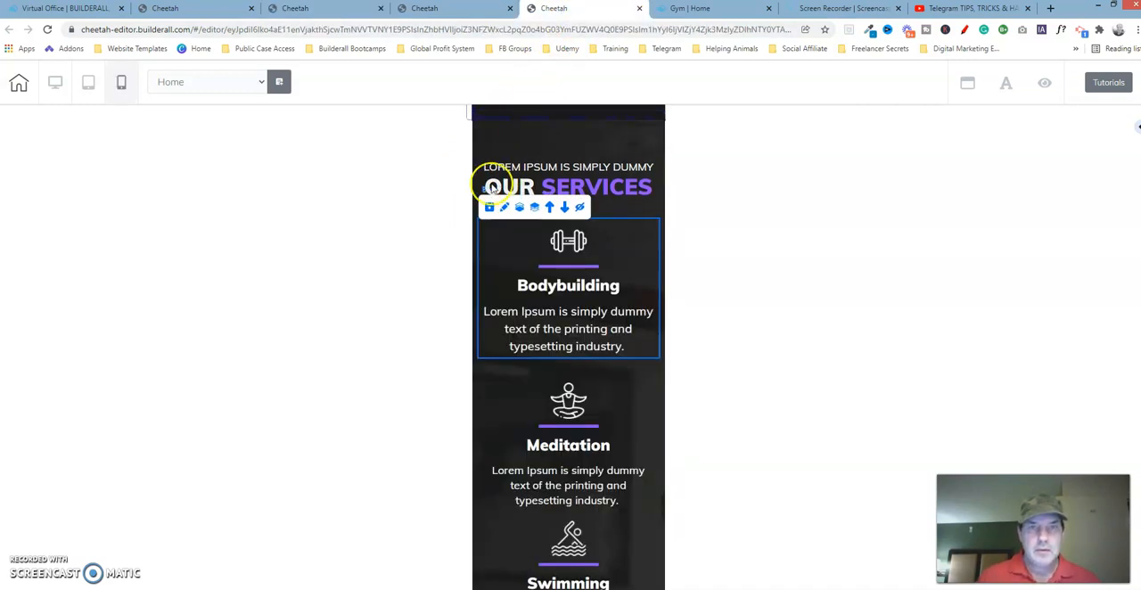
pyautogui.click(502, 209)
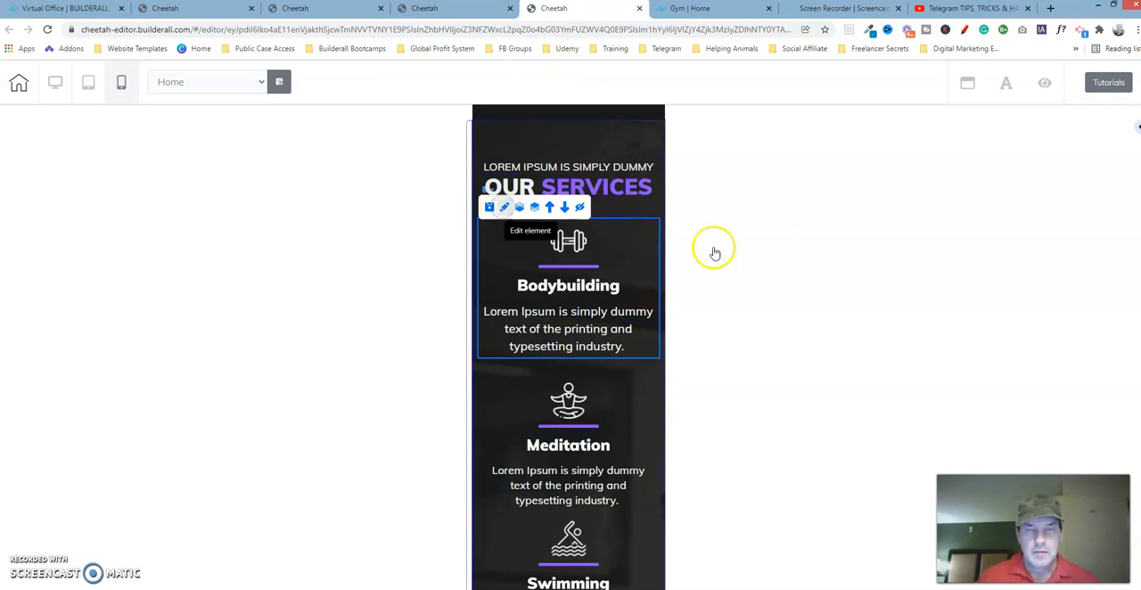
pyautogui.moveTo(650, 257); pyautogui.dragTo(888, 177)
pyautogui.moveTo(954, 333); pyautogui.dragTo(957, 213)
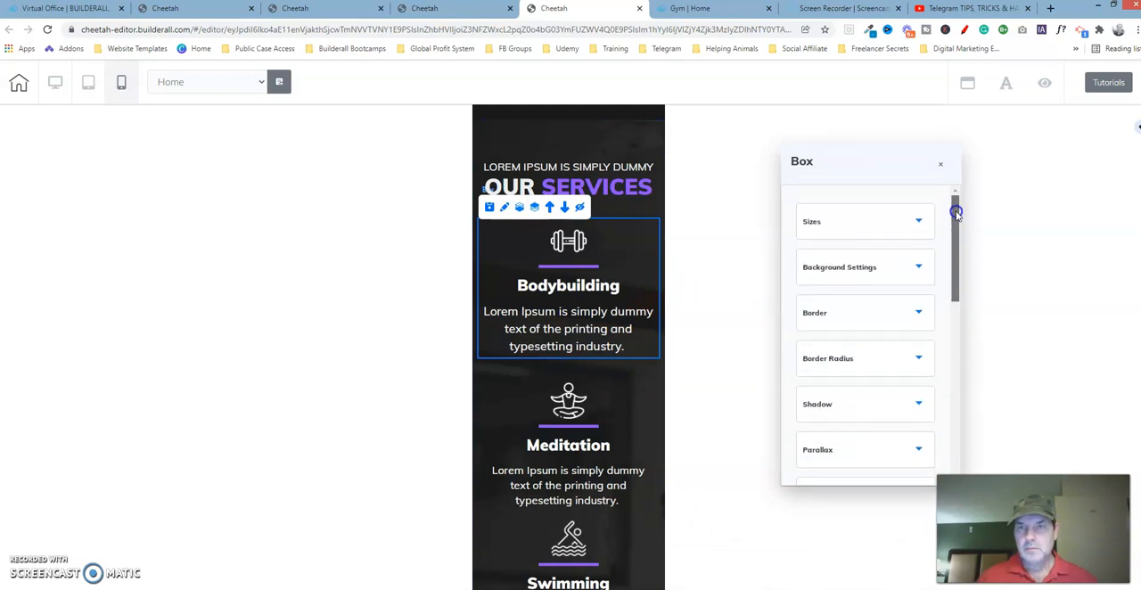
pyautogui.click(911, 222)
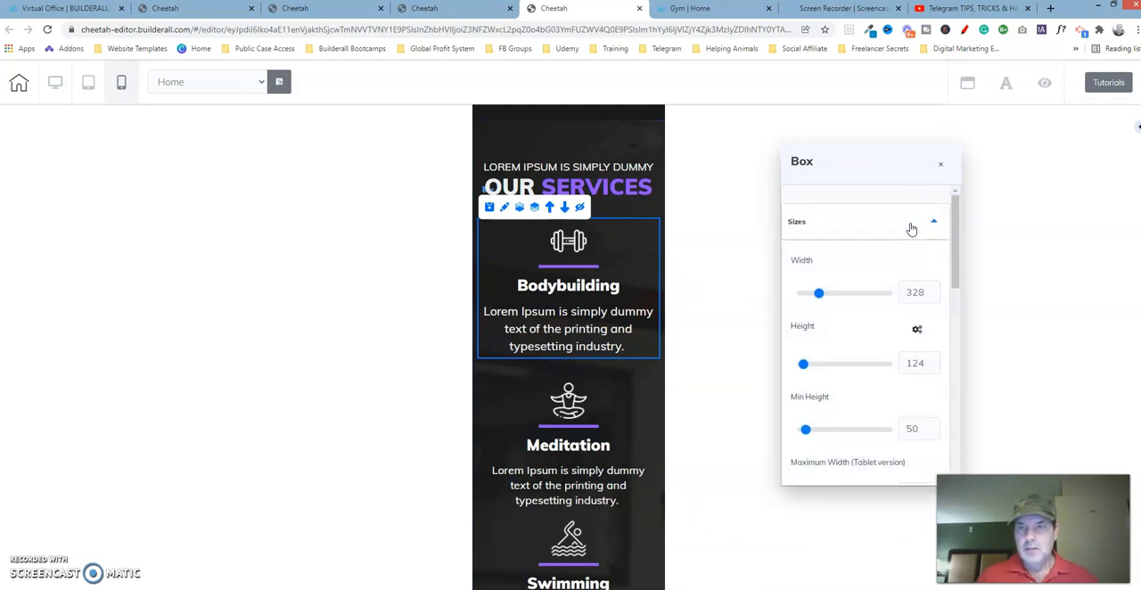
# Set the width of the Bodybuilding box in the working copy to 328, as in the reference template
pyautogui.click(314, 11)
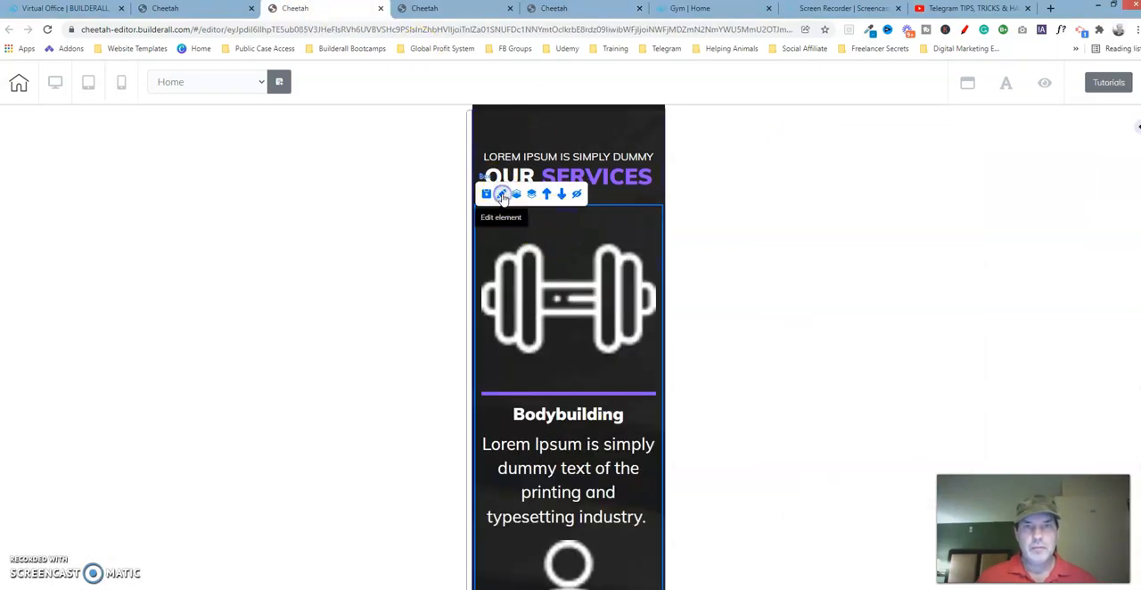
pyautogui.moveTo(670, 234); pyautogui.dragTo(826, 150)
pyautogui.moveTo(887, 293); pyautogui.dragTo(894, 173)
pyautogui.click(792, 201)
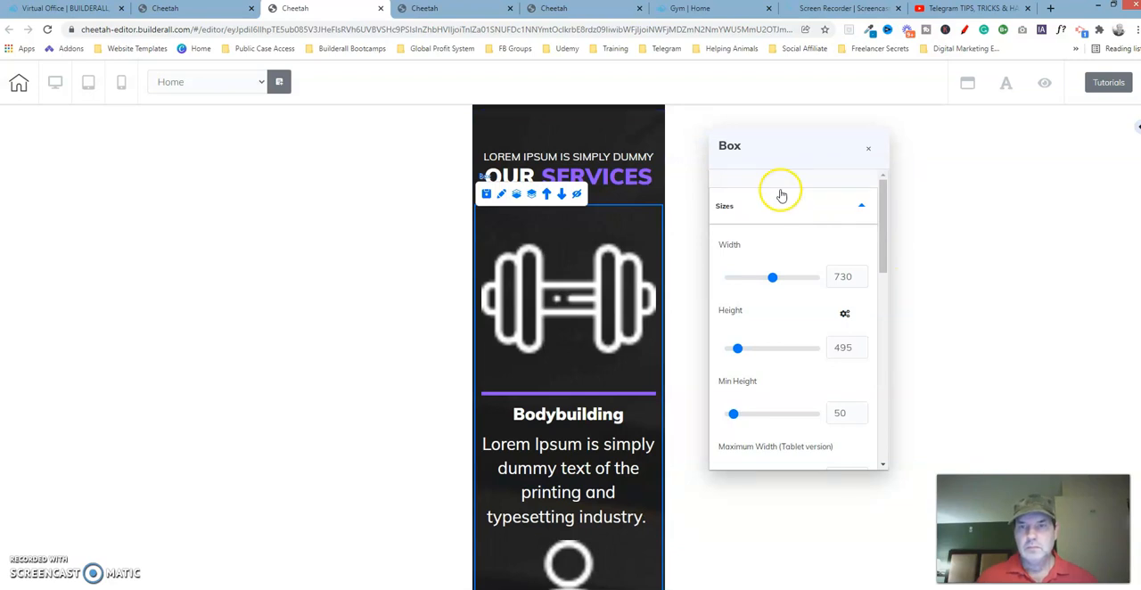
pyautogui.click(584, 13)
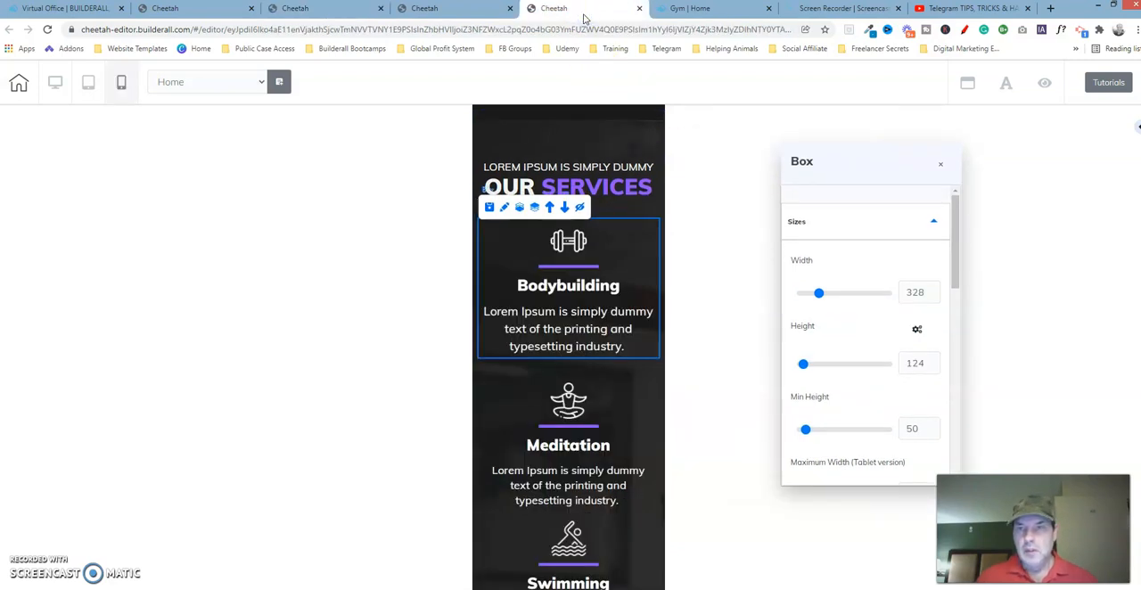
pyautogui.click(342, 8)
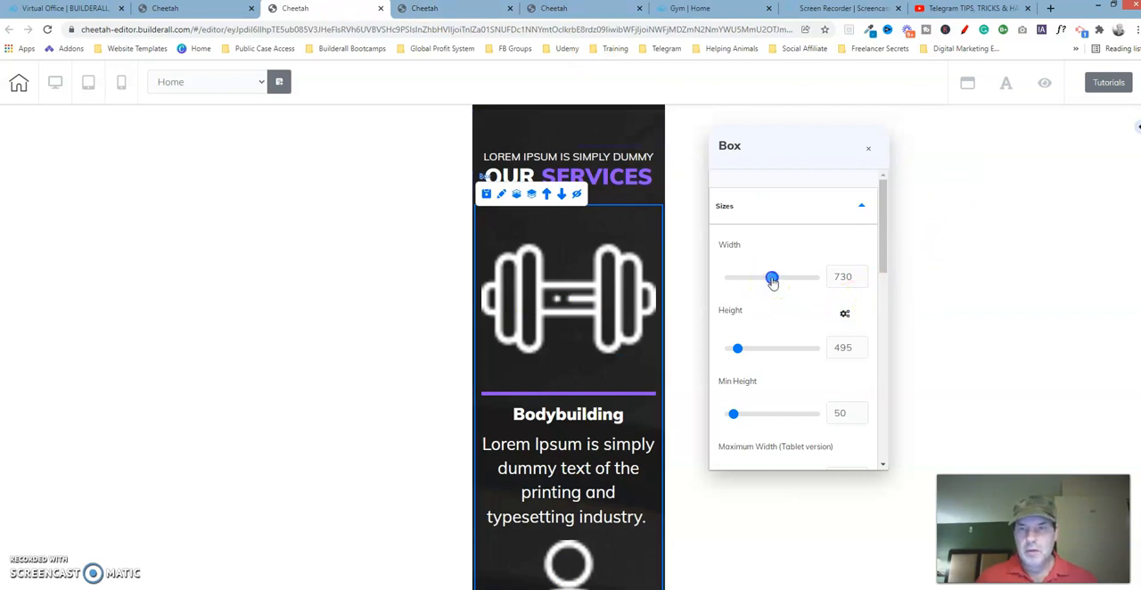
pyautogui.click(853, 275)
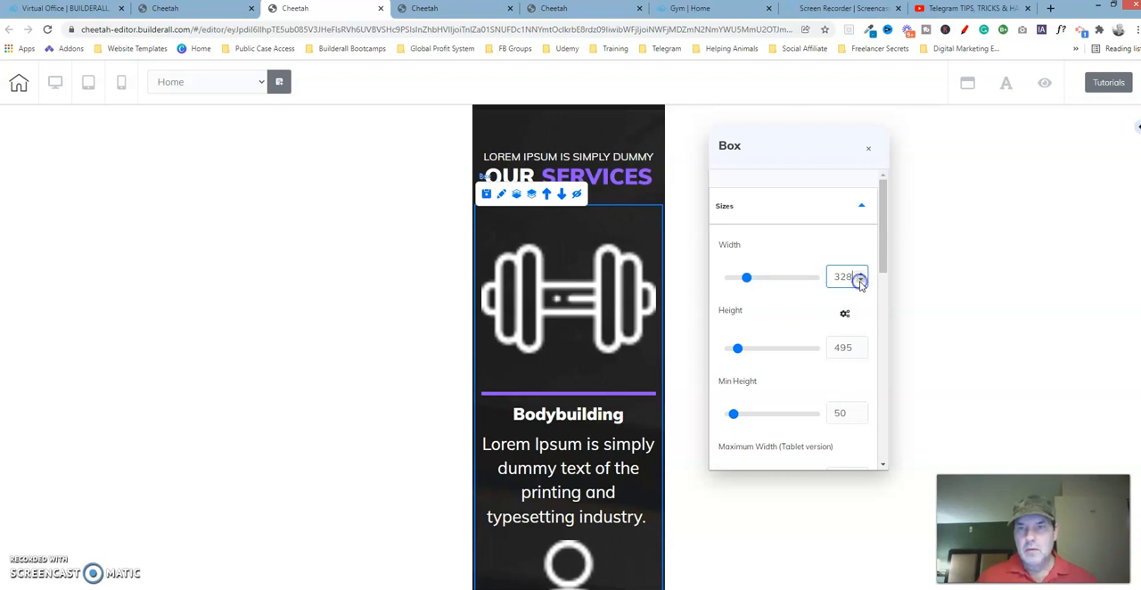
# Set the height of the working copy's Bodybuilding box to 124
pyautogui.click(739, 351)
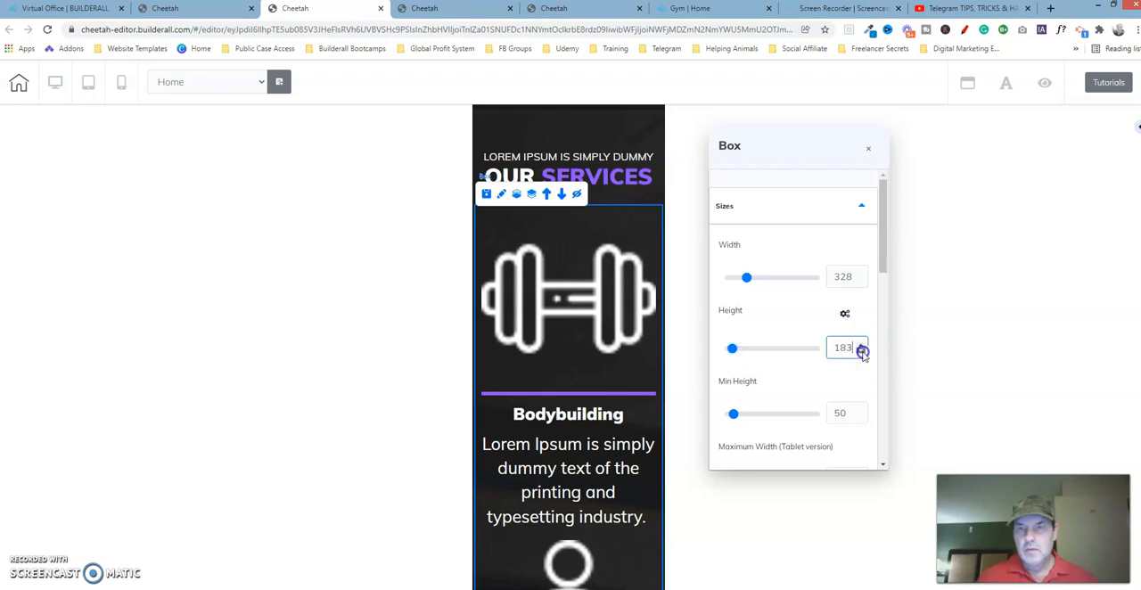
pyautogui.scroll(-13, 862, 353)
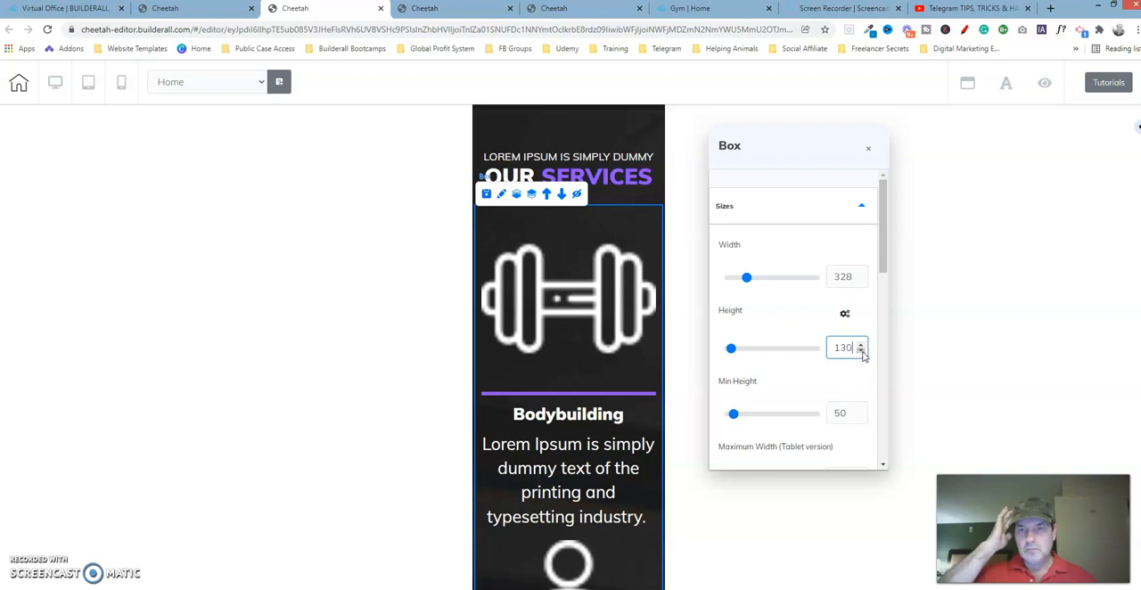
pyautogui.click(862, 352)
pyautogui.click(863, 352)
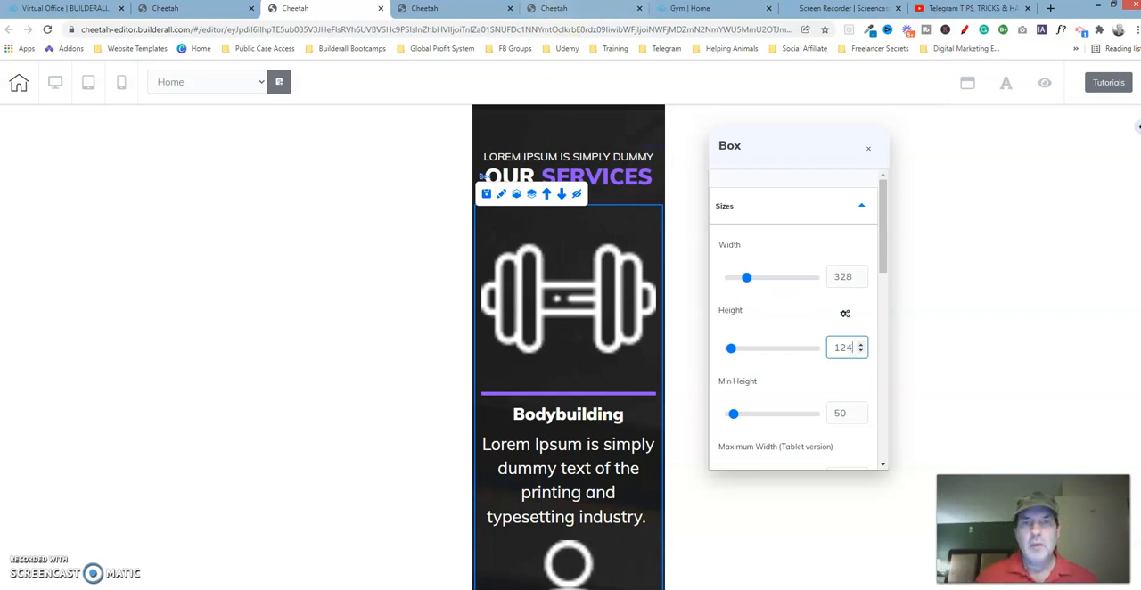
# Compare the background and lateral spacing settings of the reference template's Bodybuilding box with the lateral spacing in the working copy
pyautogui.click(562, 9)
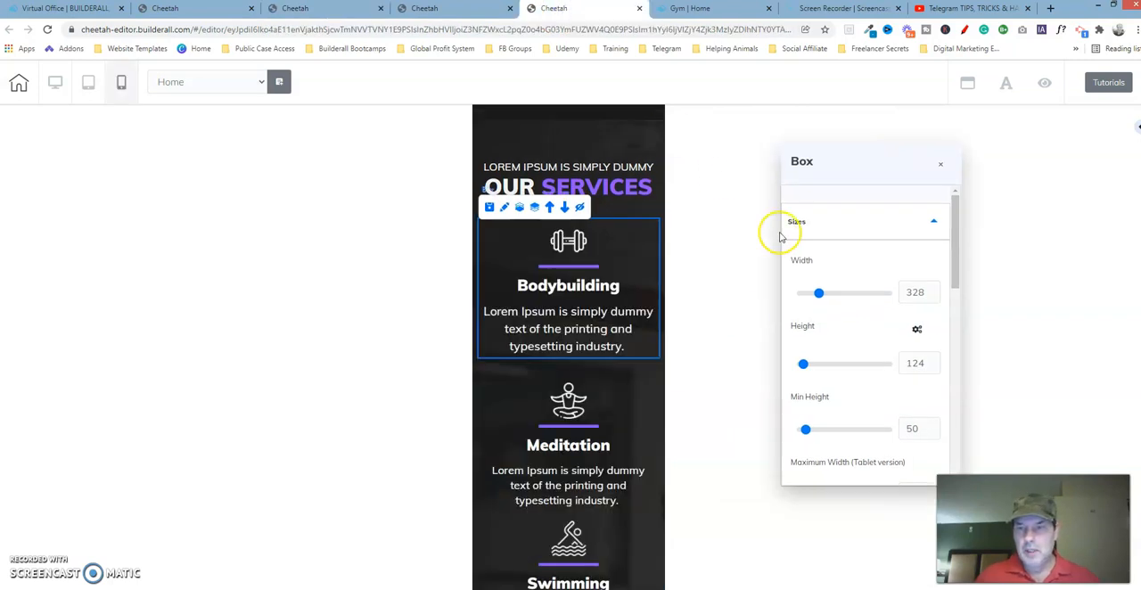
pyautogui.click(876, 219)
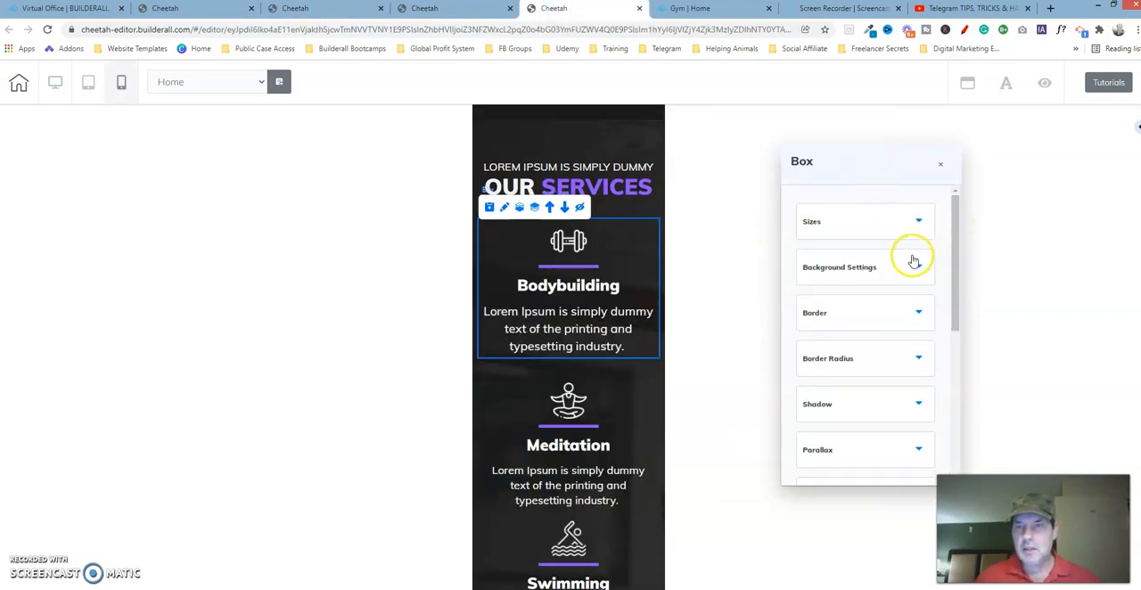
pyautogui.click(909, 266)
pyautogui.click(883, 267)
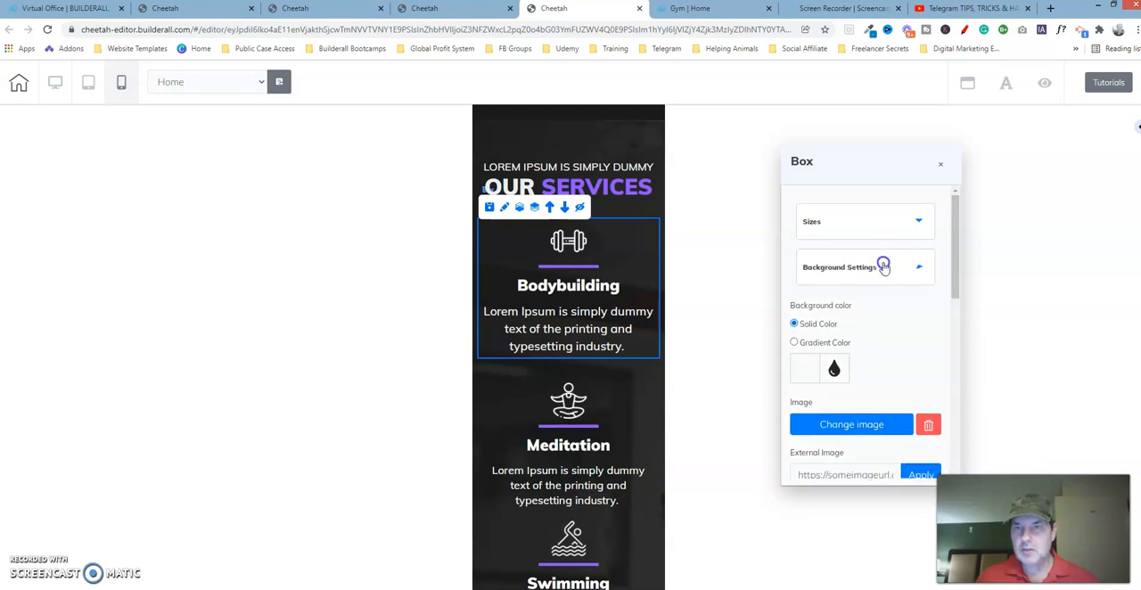
pyautogui.moveTo(951, 244); pyautogui.dragTo(955, 351)
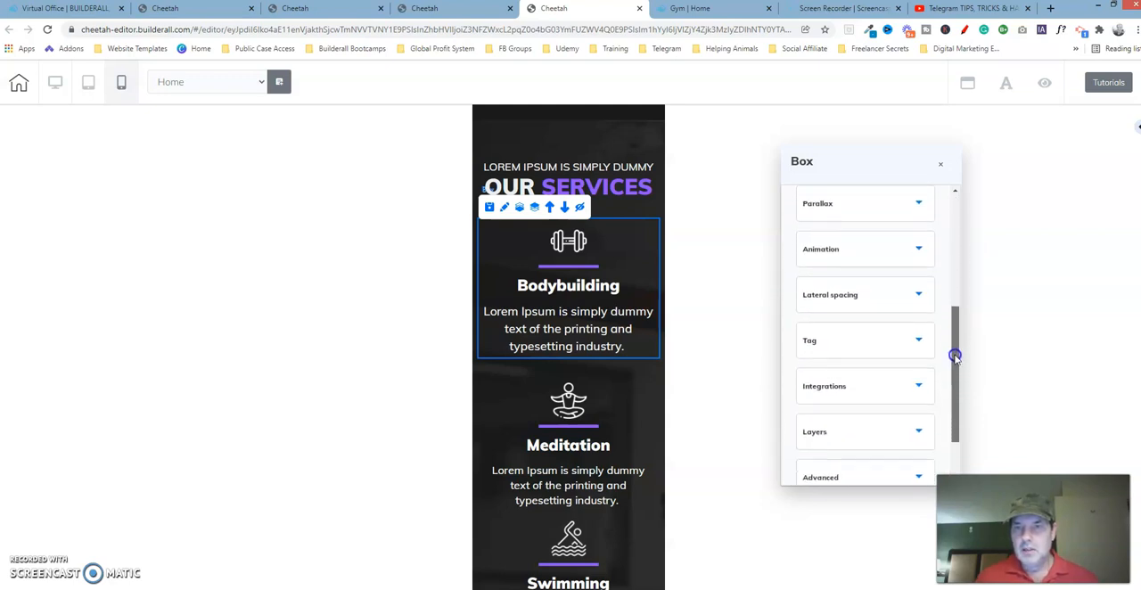
pyautogui.click(912, 300)
pyautogui.moveTo(950, 308); pyautogui.dragTo(958, 343)
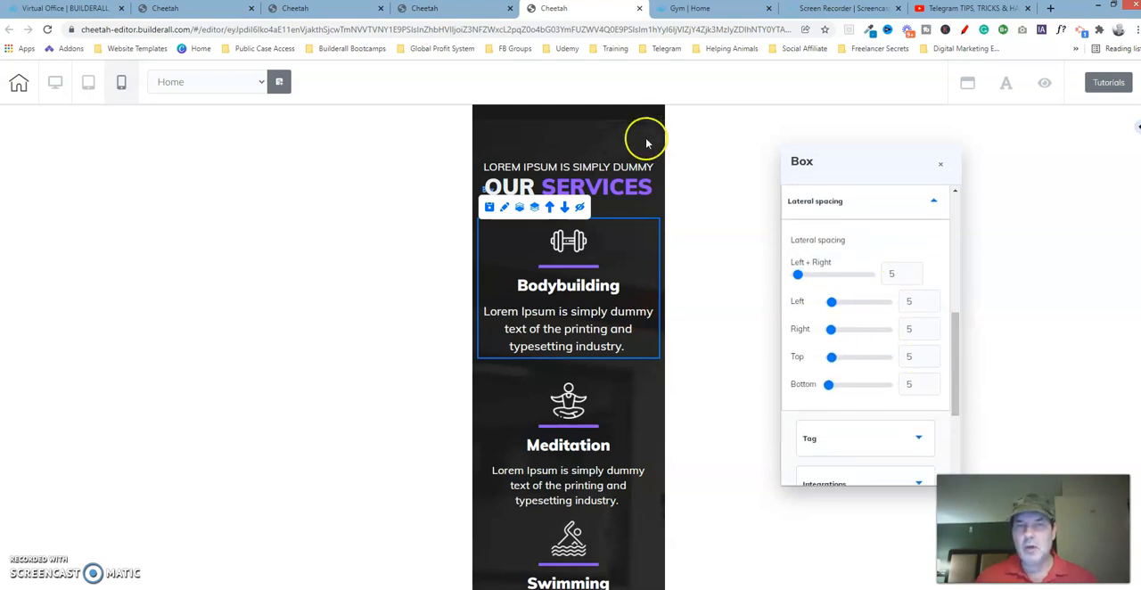
pyautogui.click(333, 13)
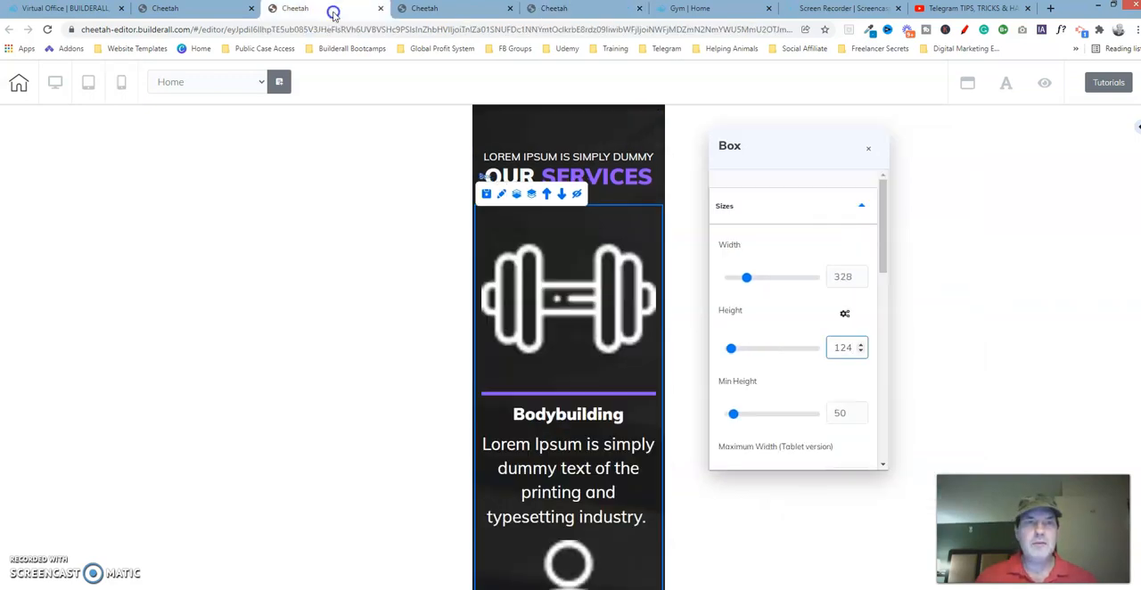
pyautogui.click(861, 206)
pyautogui.moveTo(883, 211); pyautogui.dragTo(882, 317)
pyautogui.click(818, 287)
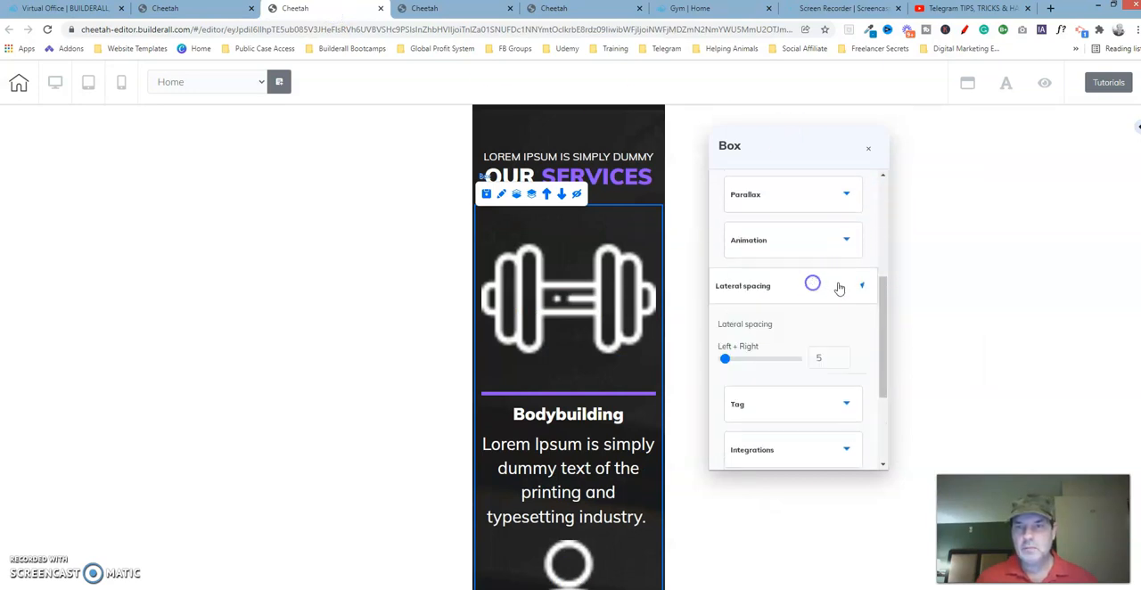
pyautogui.moveTo(879, 280); pyautogui.dragTo(887, 323)
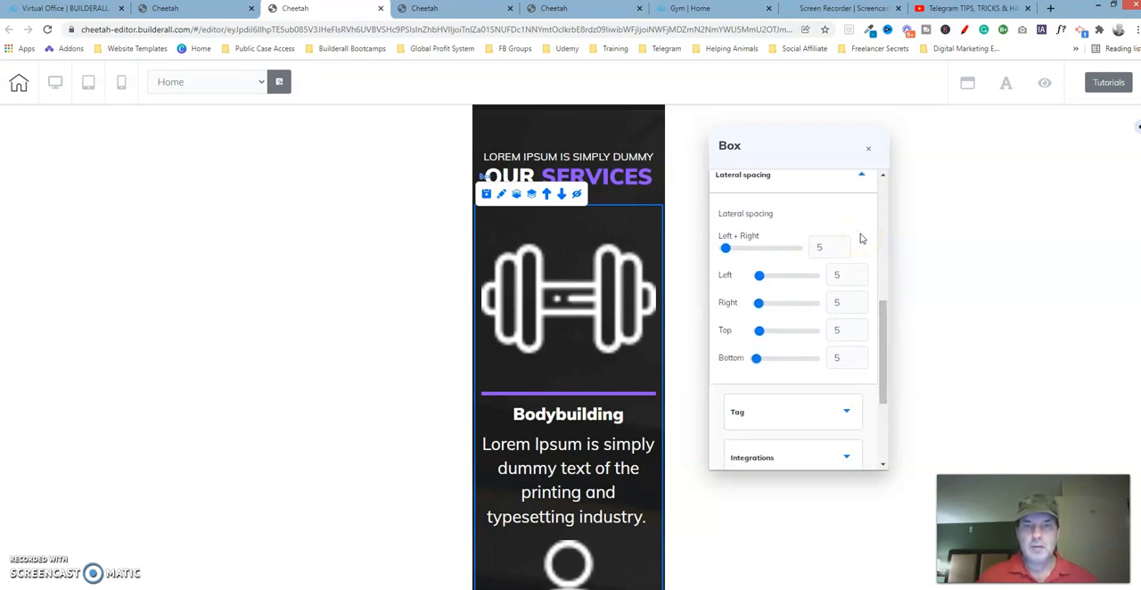
# Check the advanced settings of the Bodybuilding box in the reference template and close its settings
pyautogui.click(575, 8)
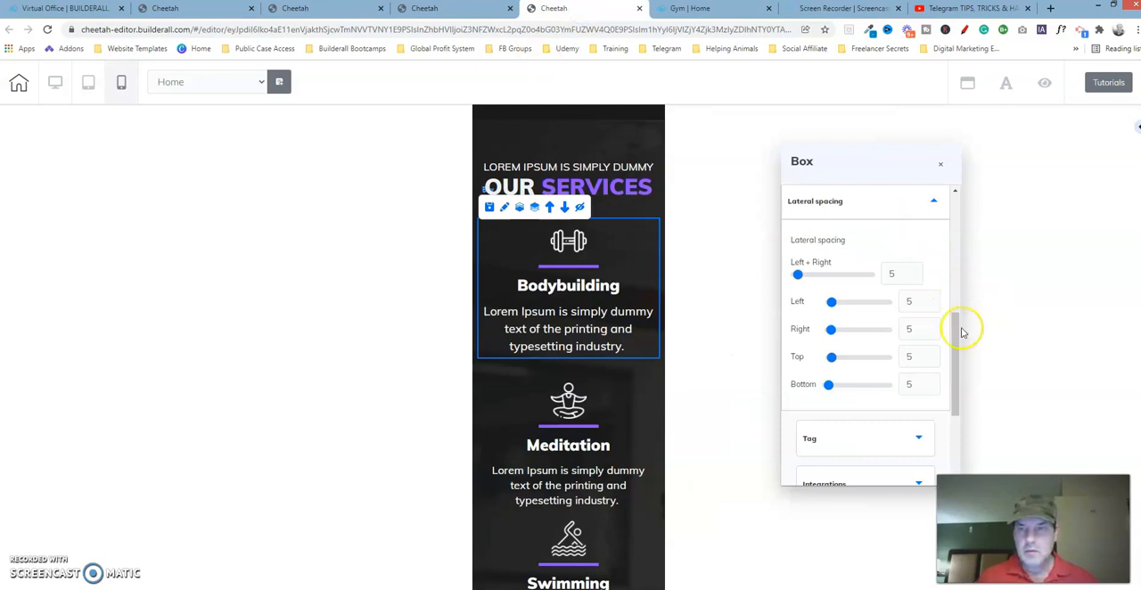
pyautogui.click(887, 206)
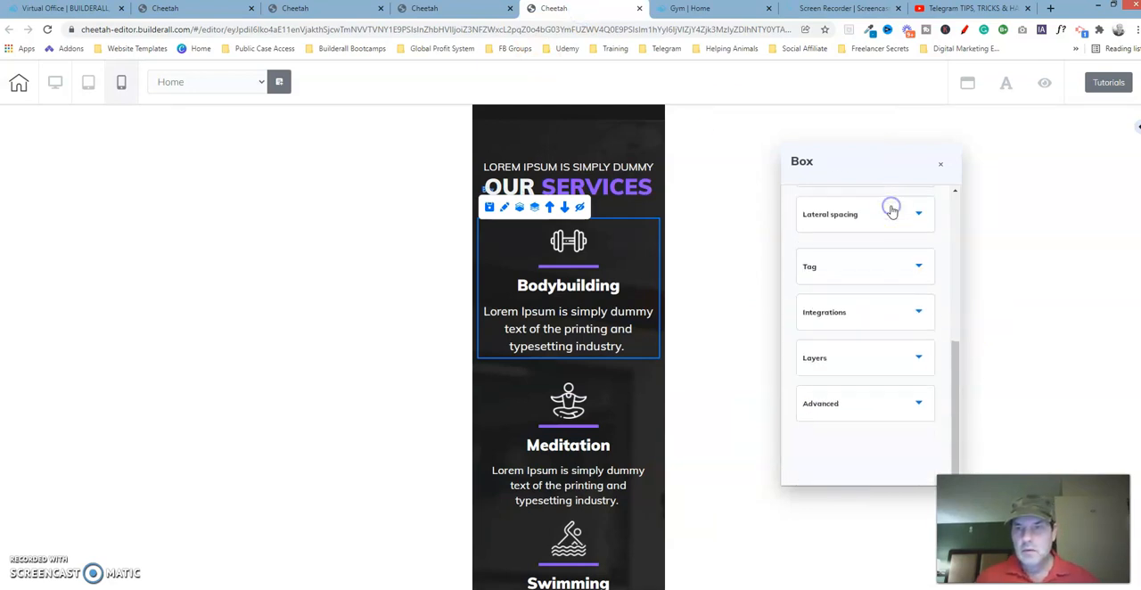
pyautogui.click(892, 410)
pyautogui.scroll(-2, 950, 387)
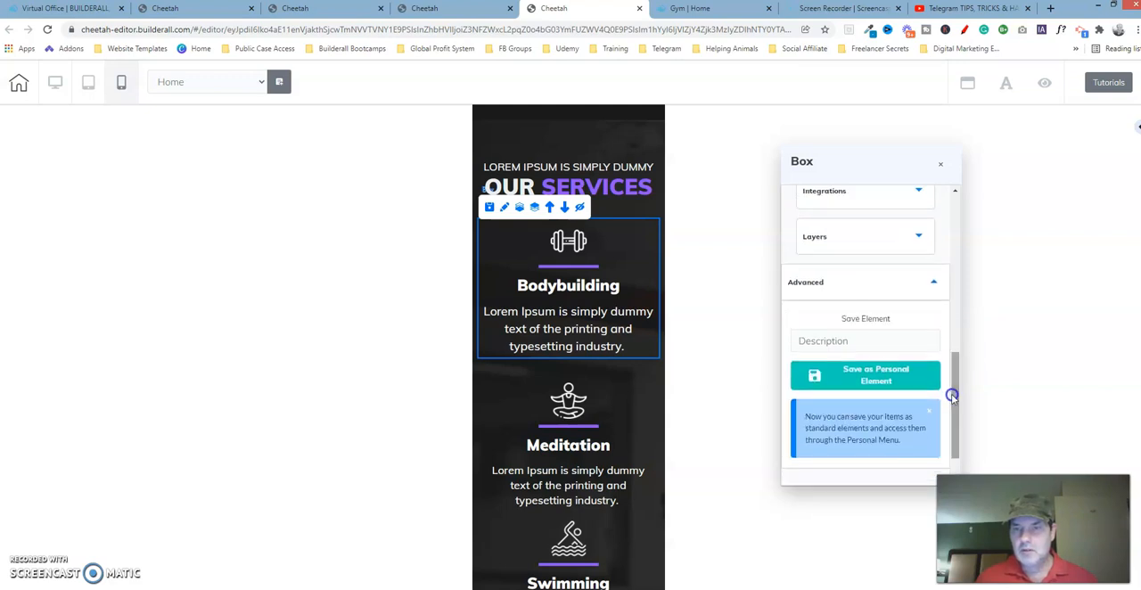
pyautogui.click(938, 167)
# Check the size settings of the dumbbell image above Bodybuilding in the reference template
pyautogui.click(563, 241)
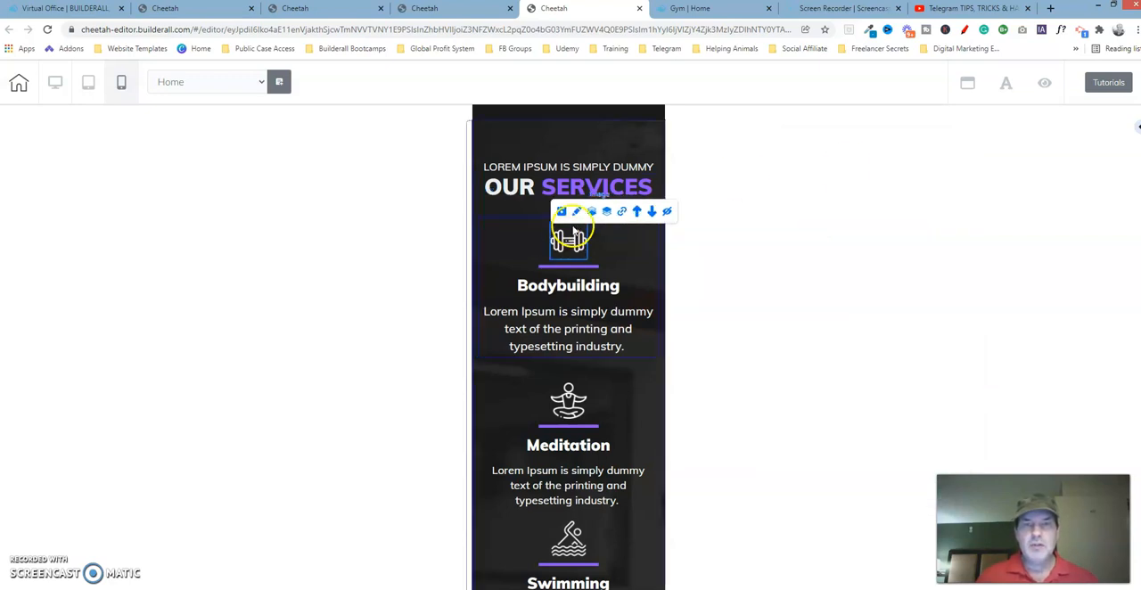
pyautogui.click(576, 212)
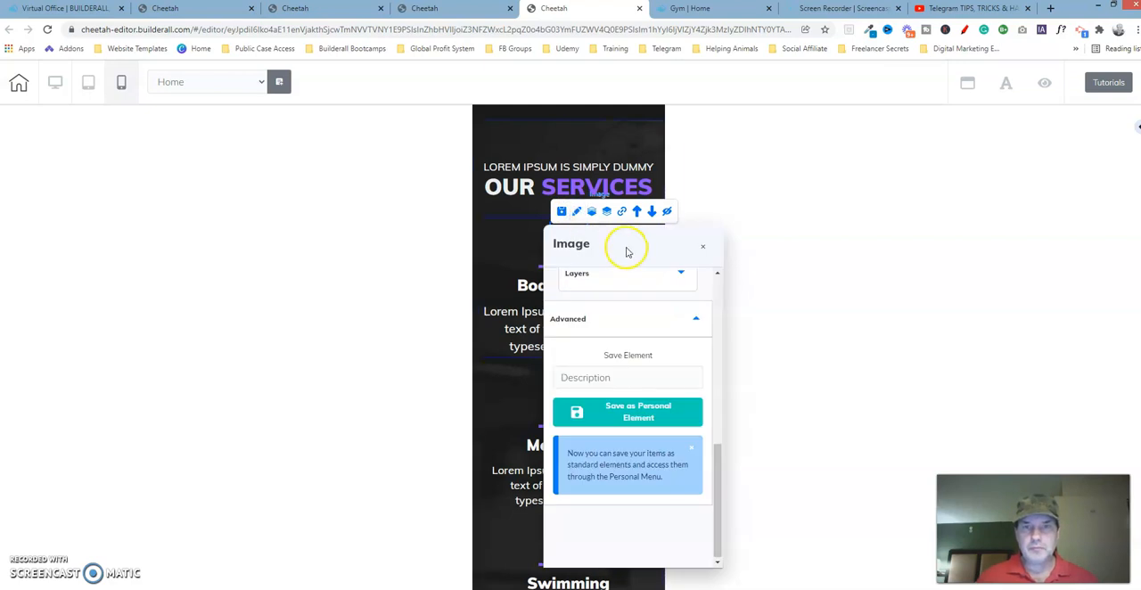
pyautogui.moveTo(627, 249); pyautogui.dragTo(898, 125)
pyautogui.moveTo(990, 365); pyautogui.dragTo(1002, 154)
pyautogui.click(920, 182)
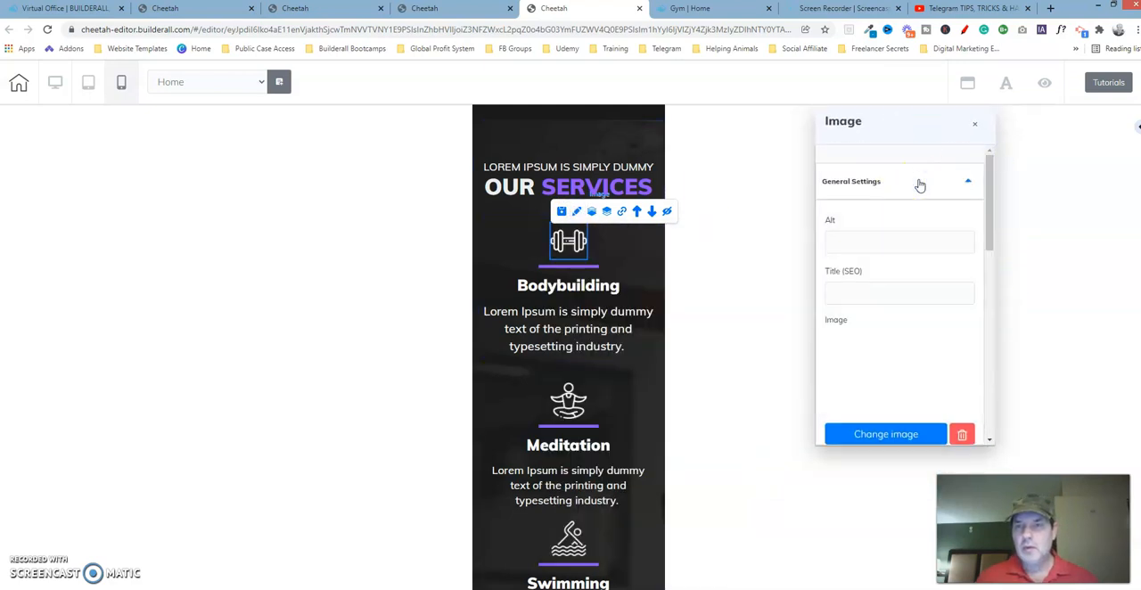
pyautogui.click(919, 183)
pyautogui.click(902, 230)
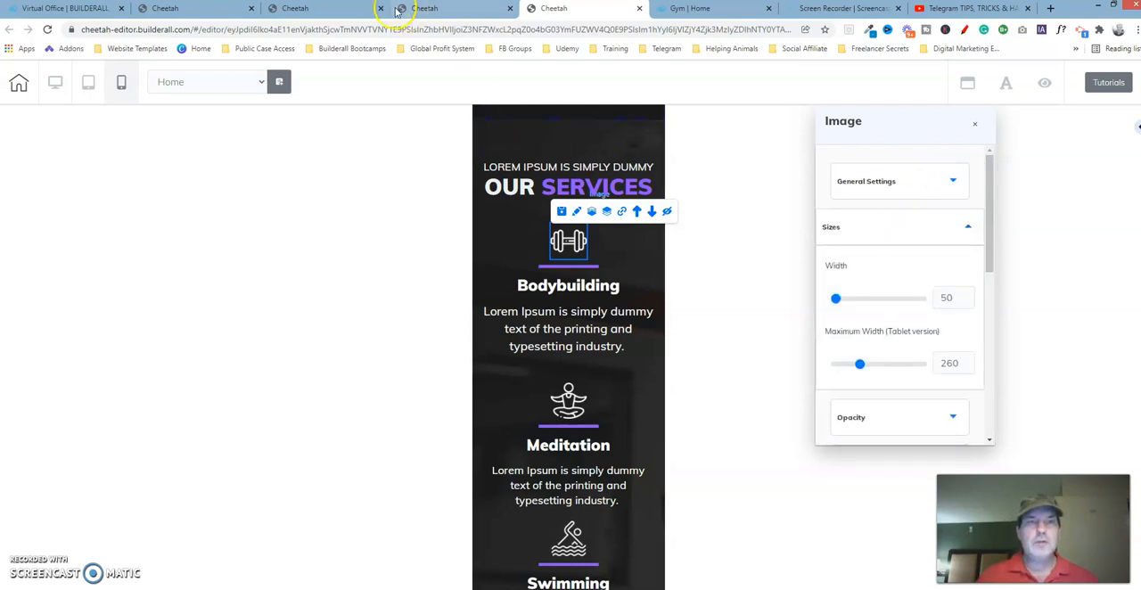
# In the working copy, set the maximum tablet-version width of the dumbbell image to 260, matching the reference template
pyautogui.click(346, 9)
pyautogui.click(564, 286)
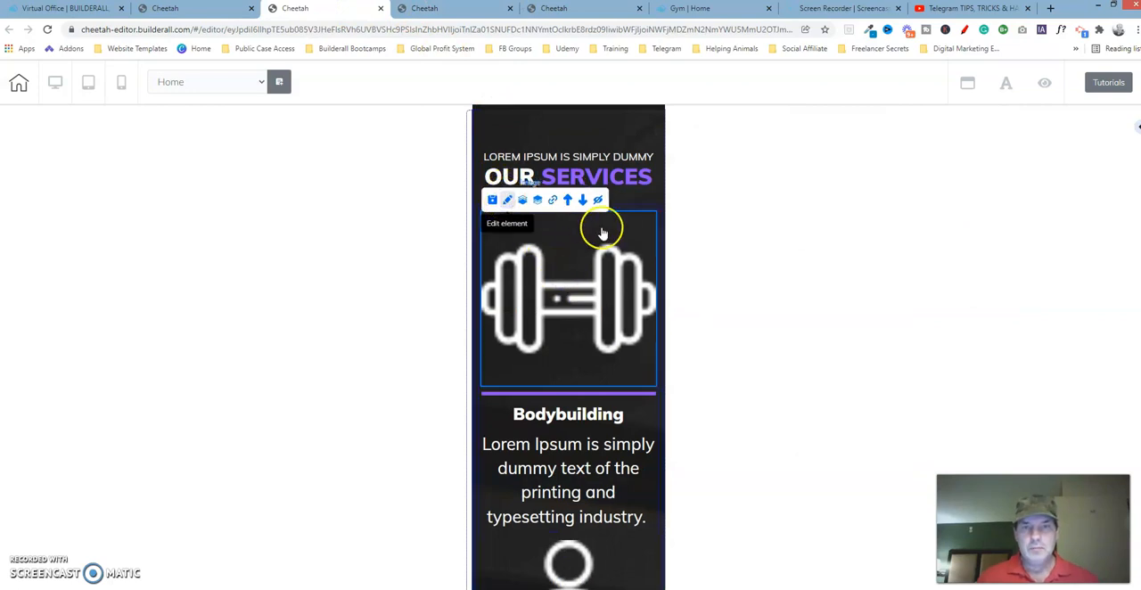
pyautogui.moveTo(624, 236); pyautogui.dragTo(815, 157)
pyautogui.moveTo(907, 349); pyautogui.dragTo(916, 209)
pyautogui.click(822, 266)
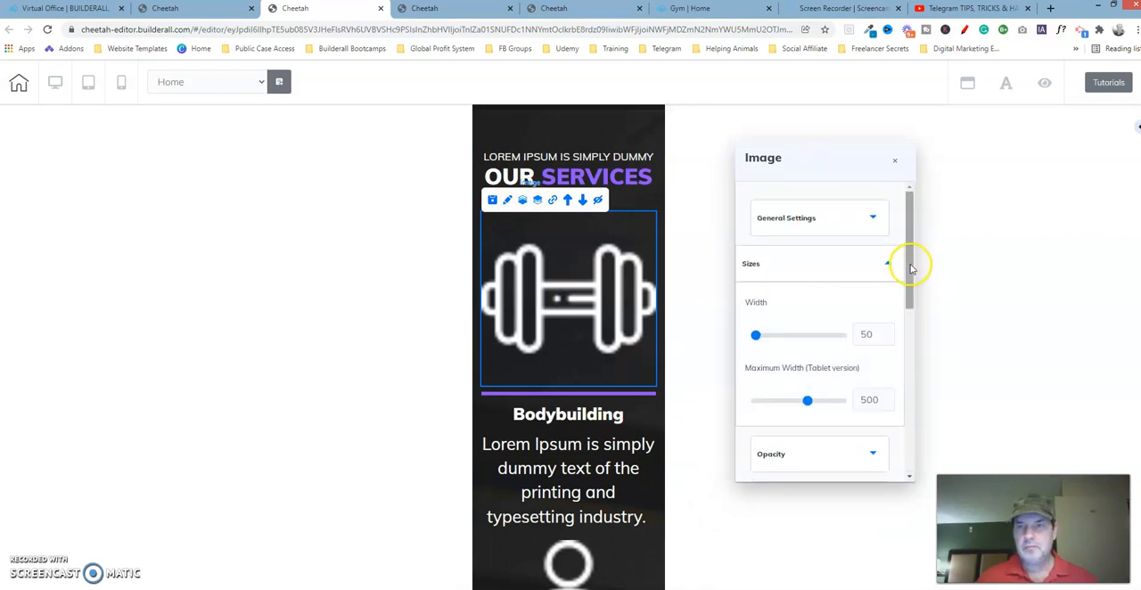
pyautogui.moveTo(910, 267); pyautogui.dragTo(912, 291)
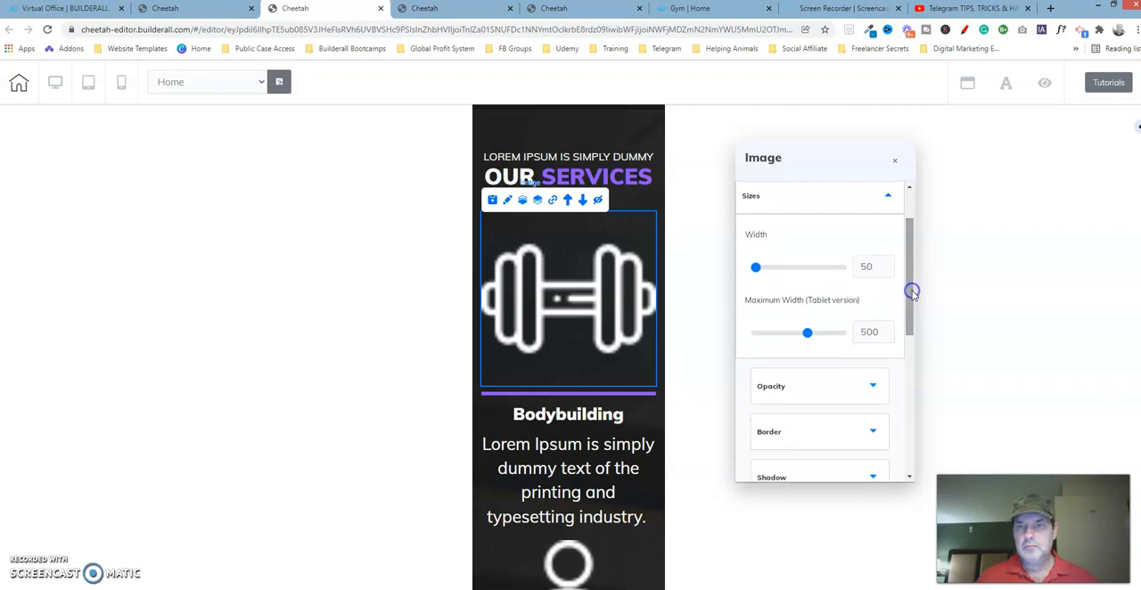
pyautogui.click(579, 11)
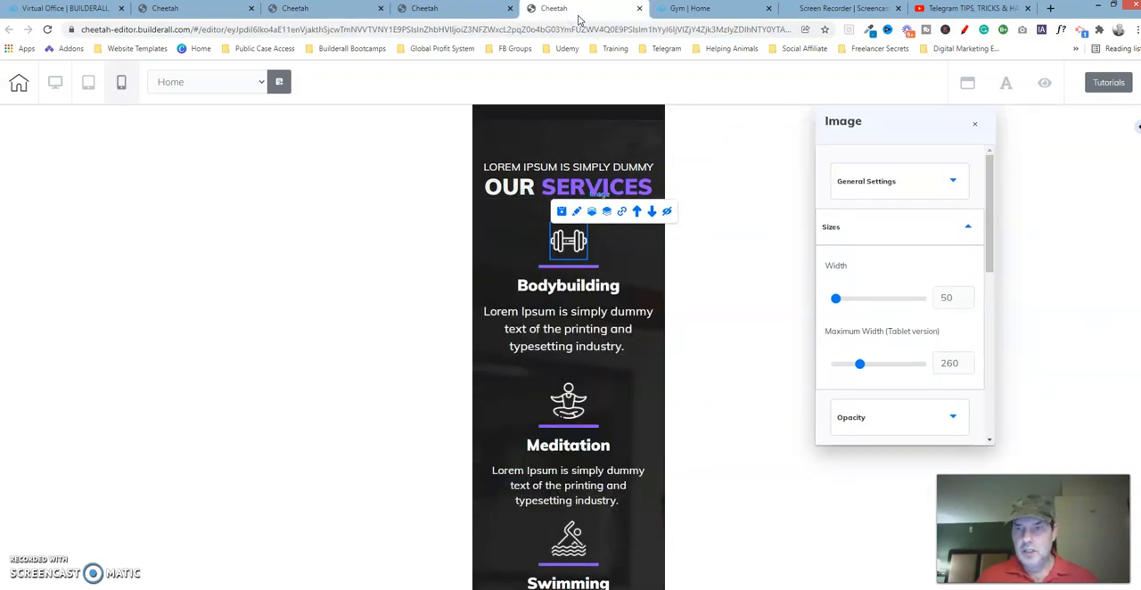
pyautogui.click(344, 10)
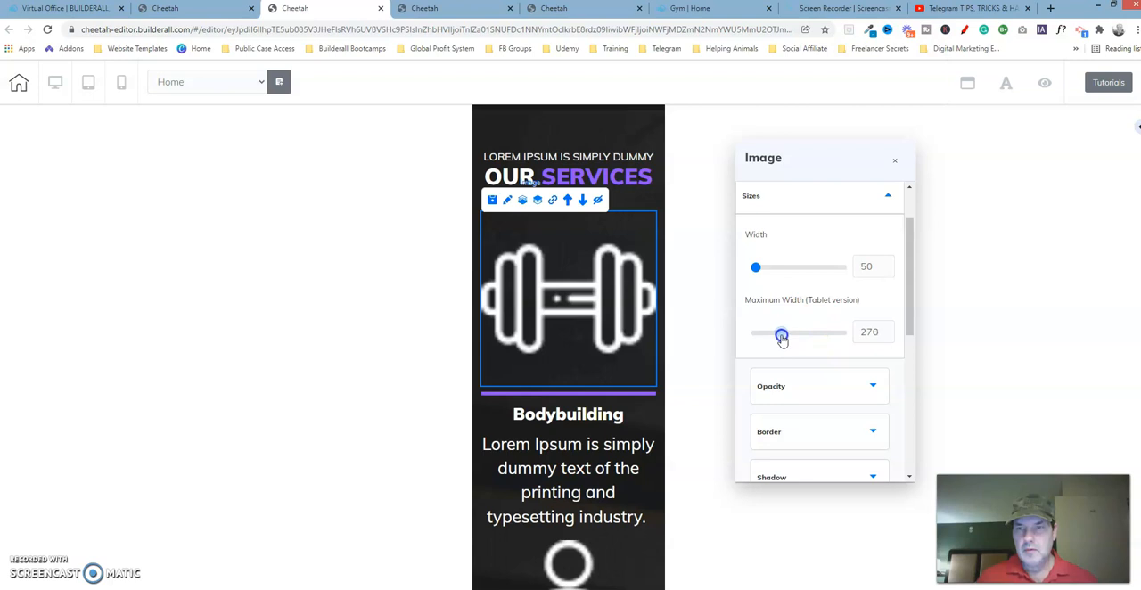
pyautogui.click(888, 336)
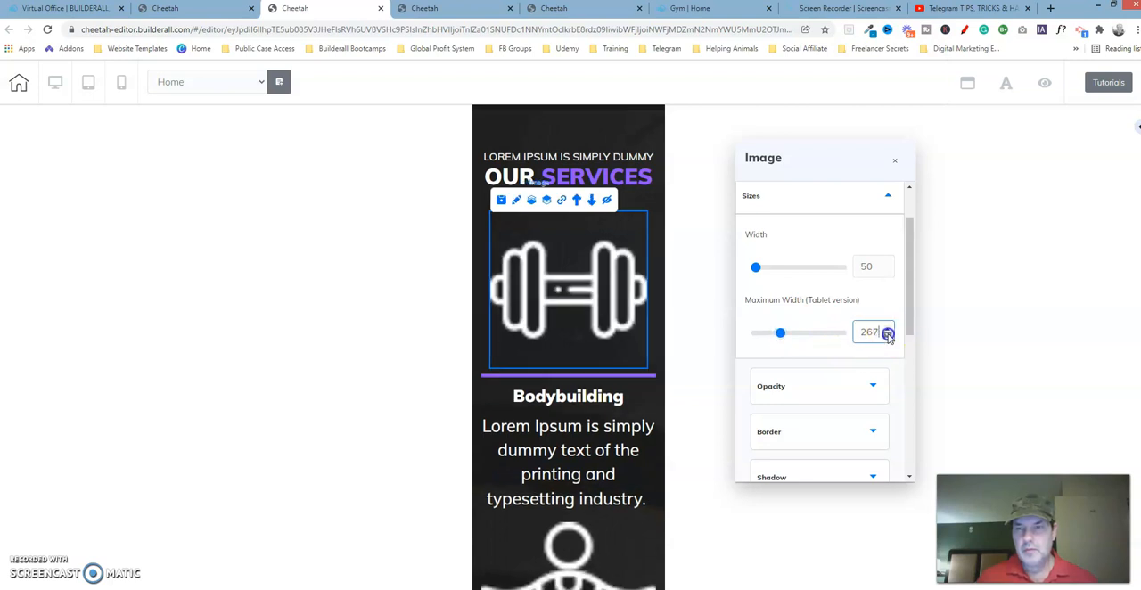
pyautogui.click(888, 336)
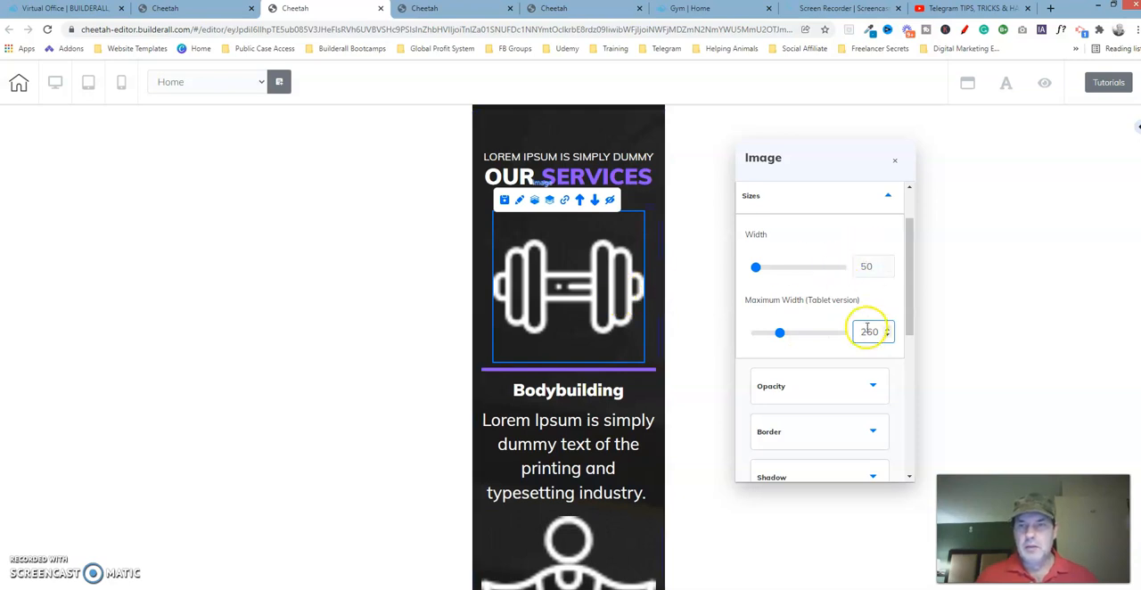
# Compare the lateral spacing of the dumbbell image in the working copy with that in the reference template
pyautogui.click(846, 198)
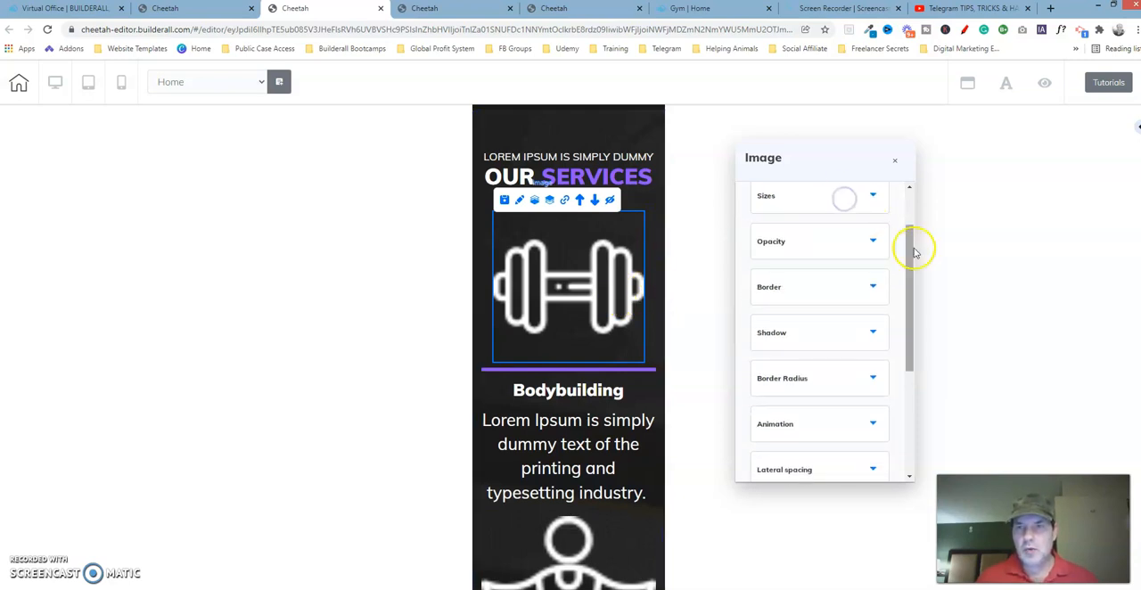
pyautogui.moveTo(911, 253); pyautogui.dragTo(917, 351)
pyautogui.click(851, 266)
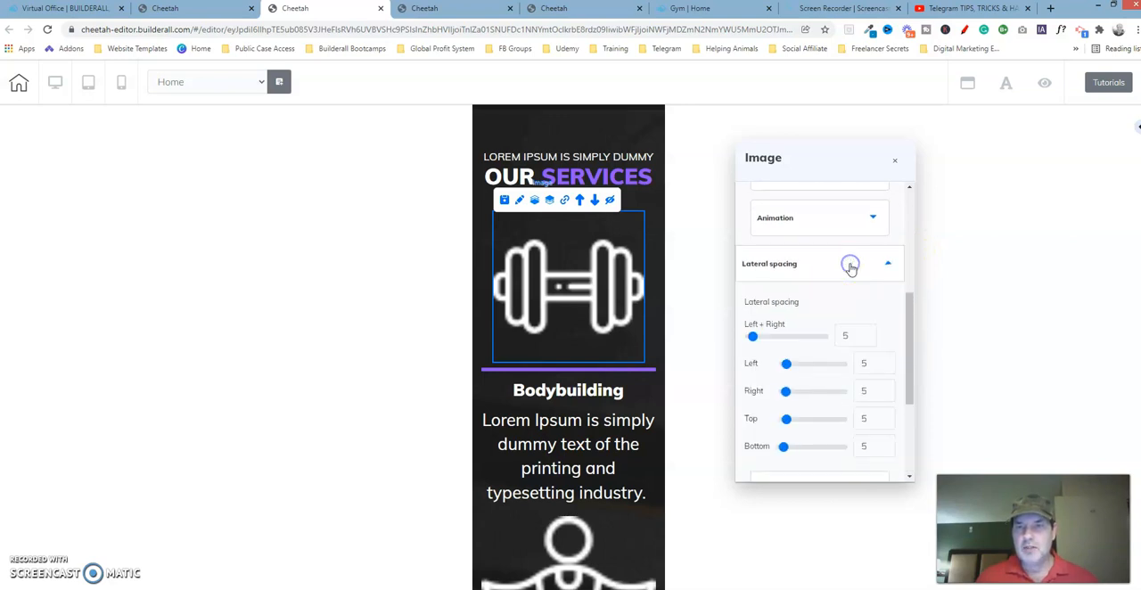
pyautogui.moveTo(913, 310); pyautogui.dragTo(909, 331)
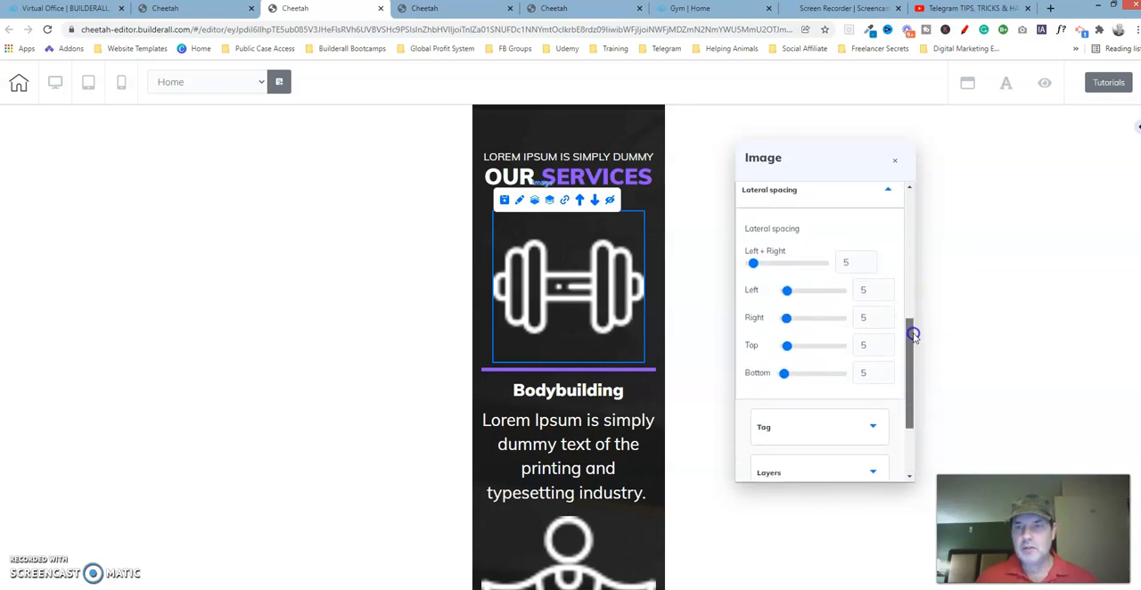
pyautogui.click(553, 10)
pyautogui.click(947, 229)
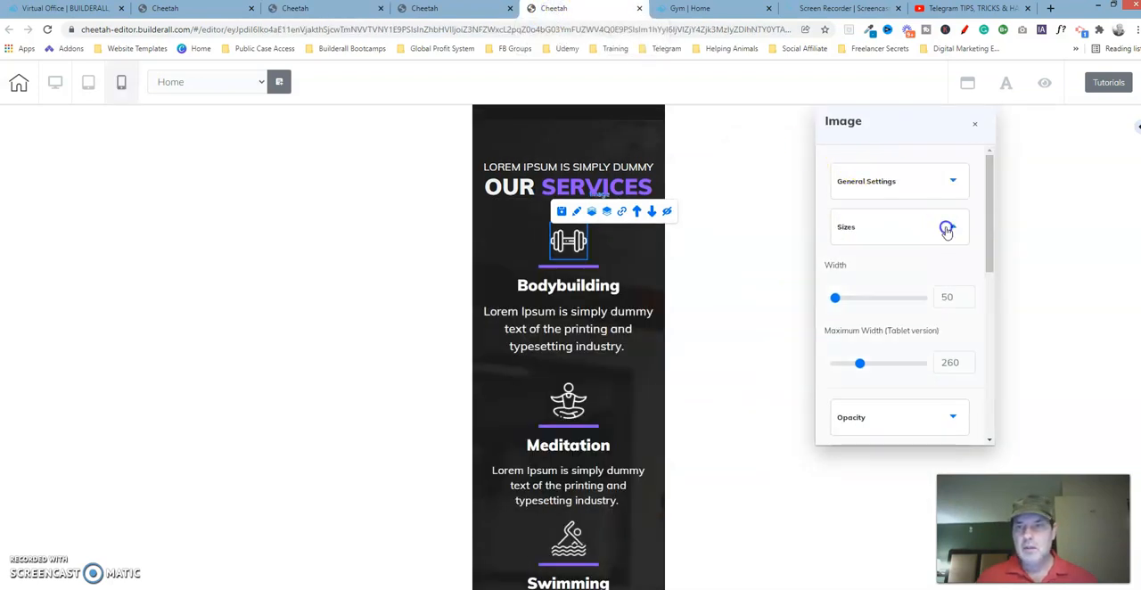
pyautogui.moveTo(986, 224); pyautogui.dragTo(992, 352)
pyautogui.click(952, 324)
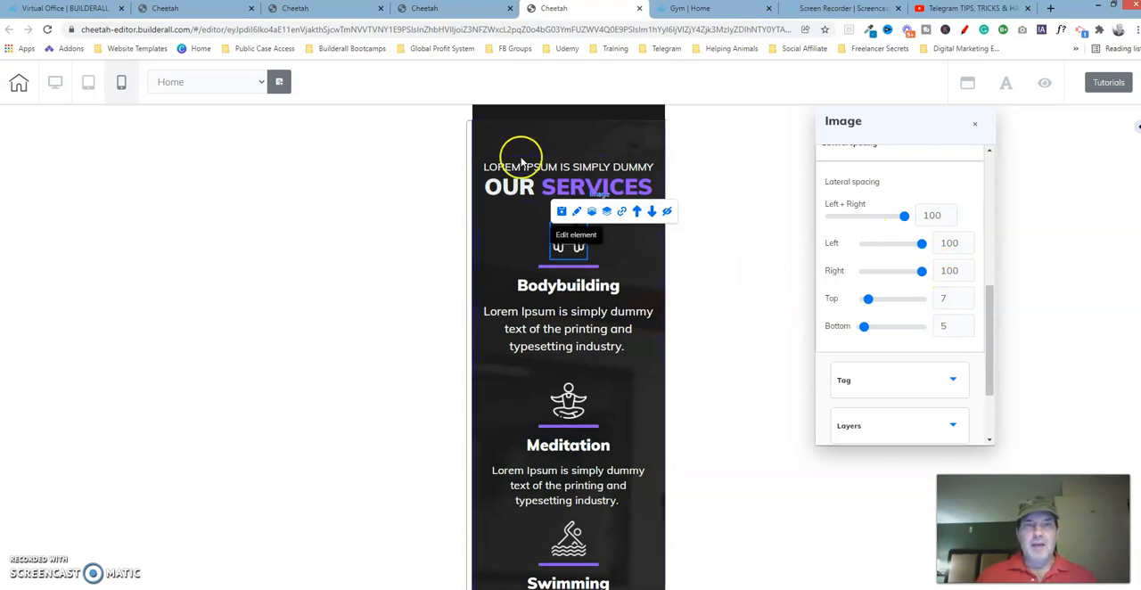
# In the working copy, set the dumbbell image's left and right spacing to 100 and top spacing to 7, and close its settings
pyautogui.click(374, 8)
pyautogui.moveTo(827, 263)
pyautogui.mouseDown()
pyautogui.moveTo(764, 264)
pyautogui.moveTo(828, 268)
pyautogui.mouseUp()
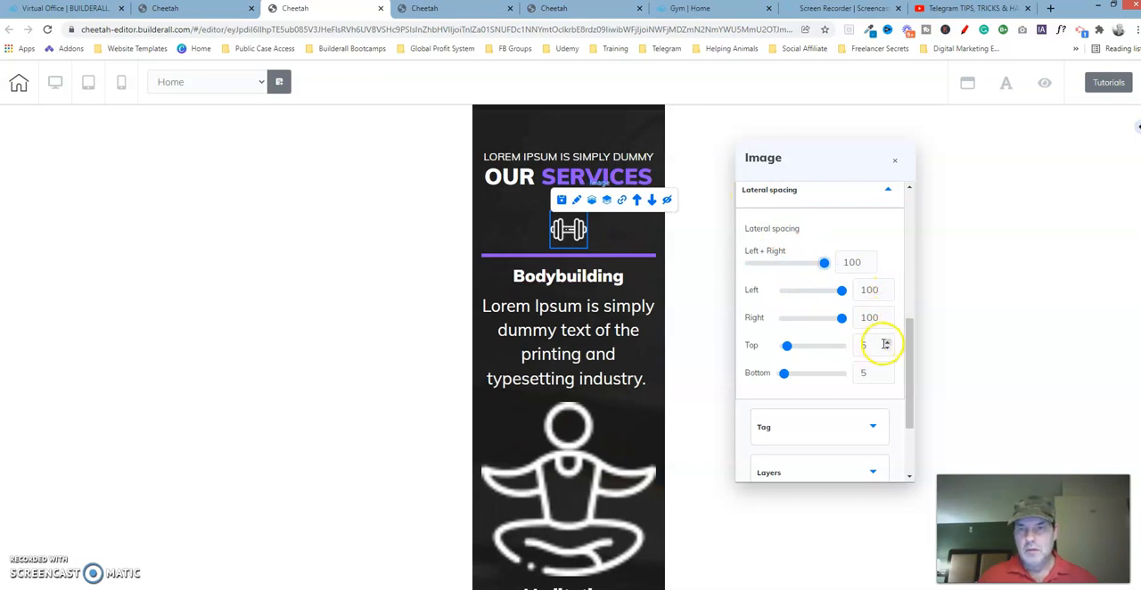
pyautogui.click(888, 344)
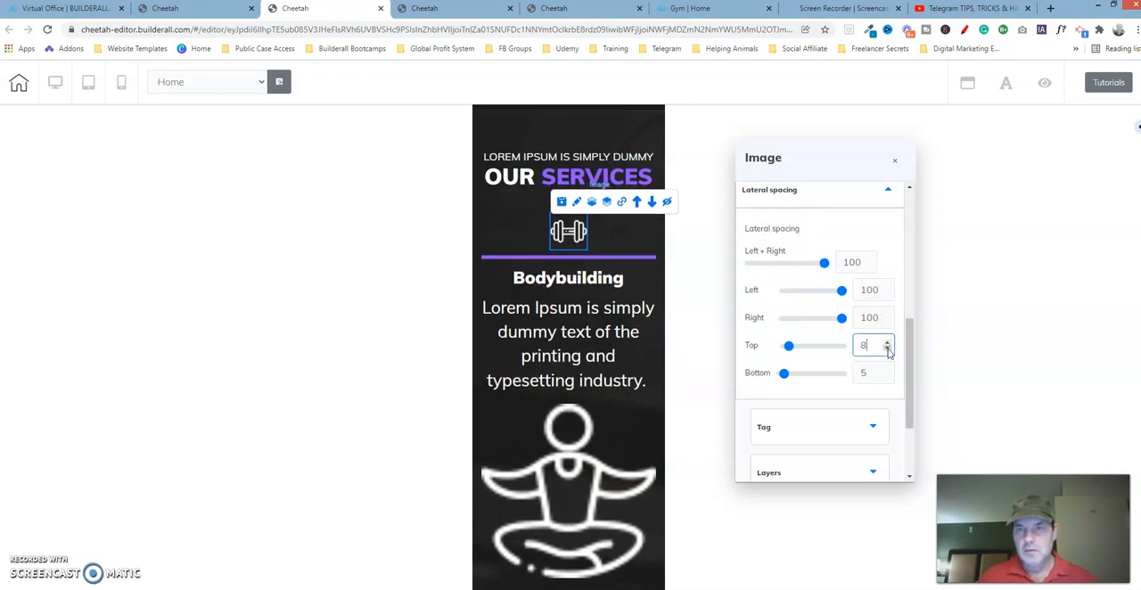
pyautogui.click(888, 351)
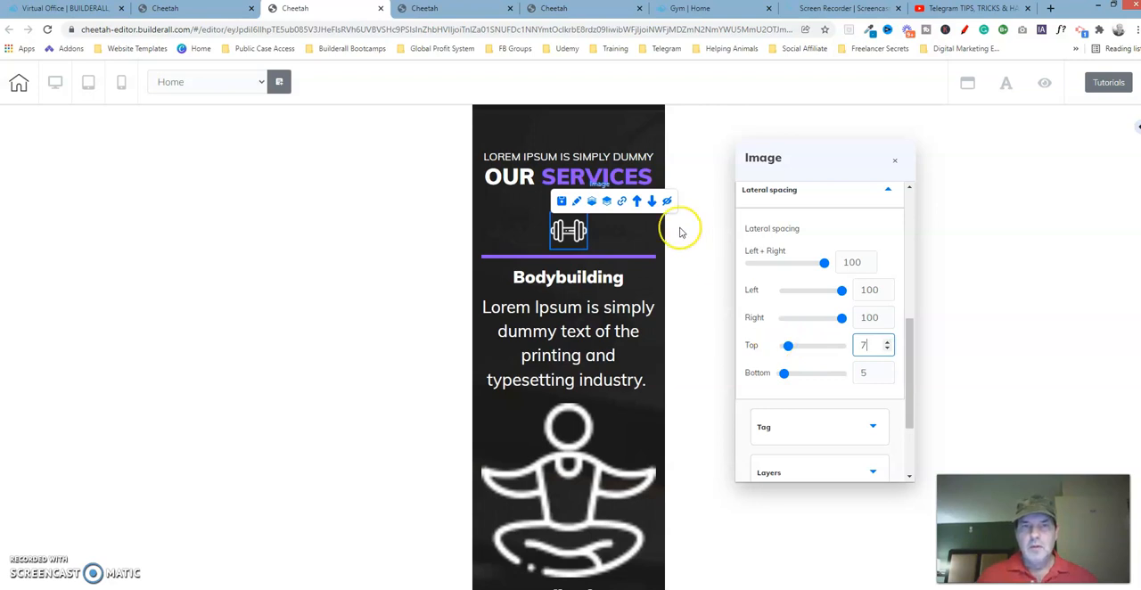
pyautogui.click(567, 238)
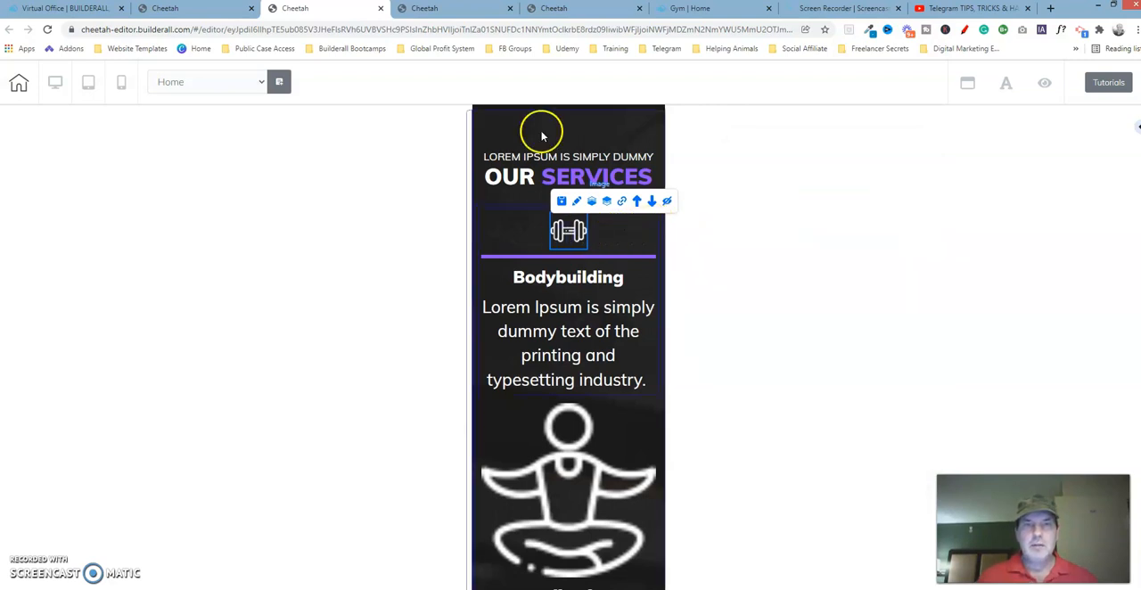
# Check the maximum tablet width and lateral spacing settings of the line above Bodybuilding in the reference template
pyautogui.click(578, 9)
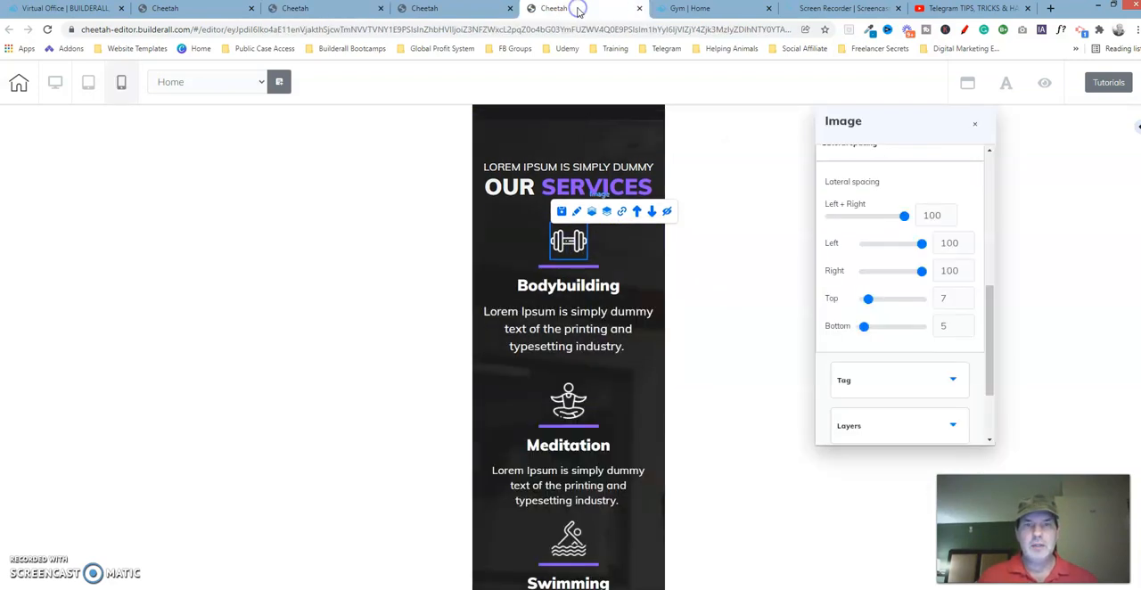
pyautogui.click(570, 266)
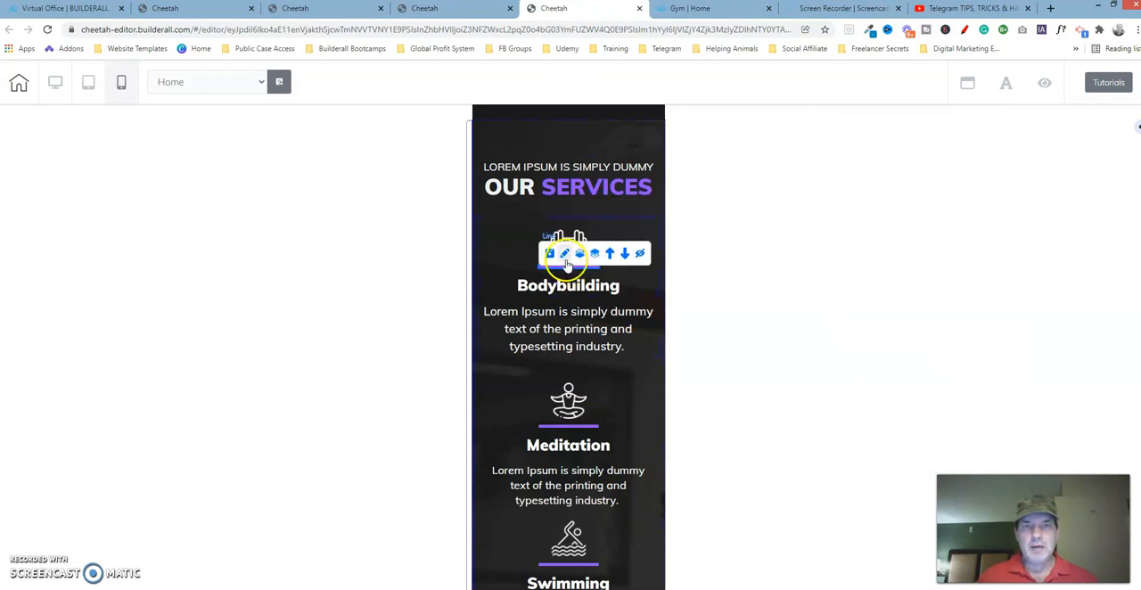
pyautogui.click(565, 254)
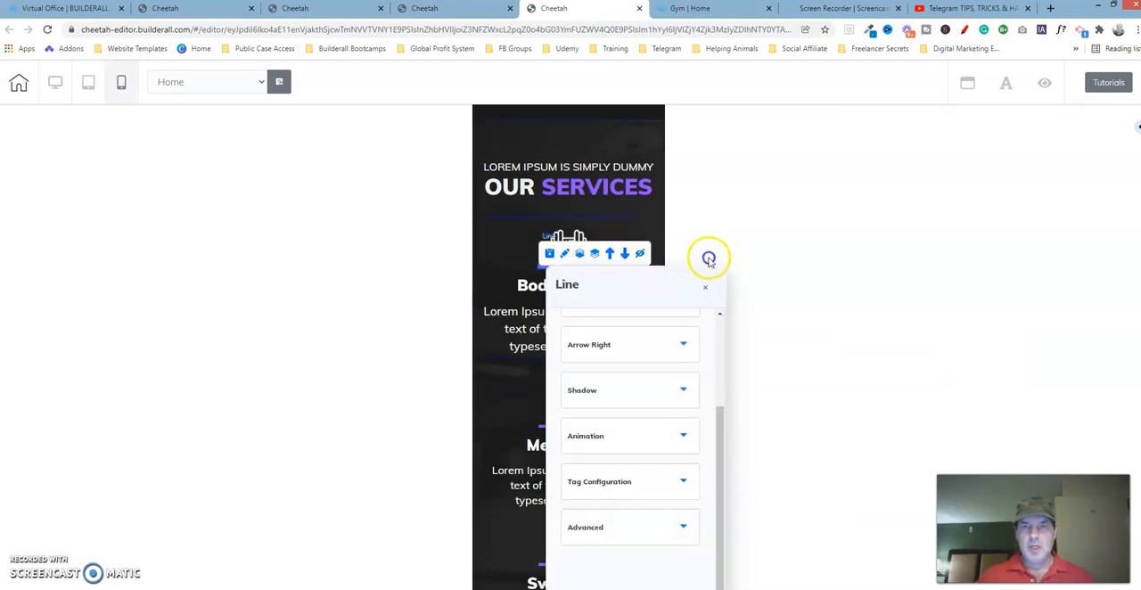
pyautogui.moveTo(708, 258); pyautogui.dragTo(828, 173)
pyautogui.moveTo(866, 316); pyautogui.dragTo(874, 204)
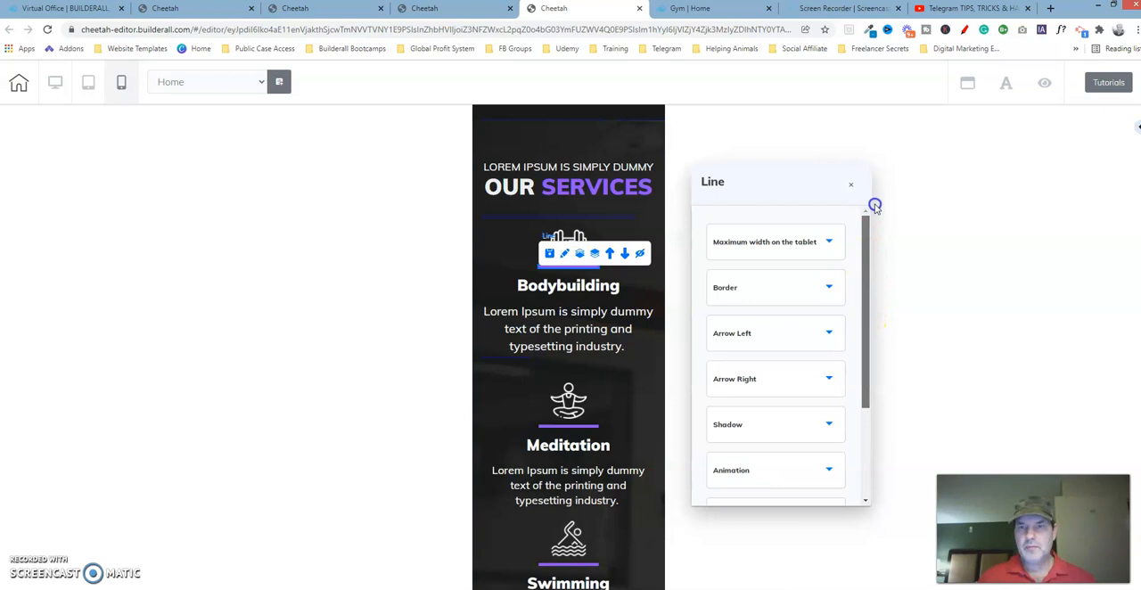
pyautogui.click(811, 243)
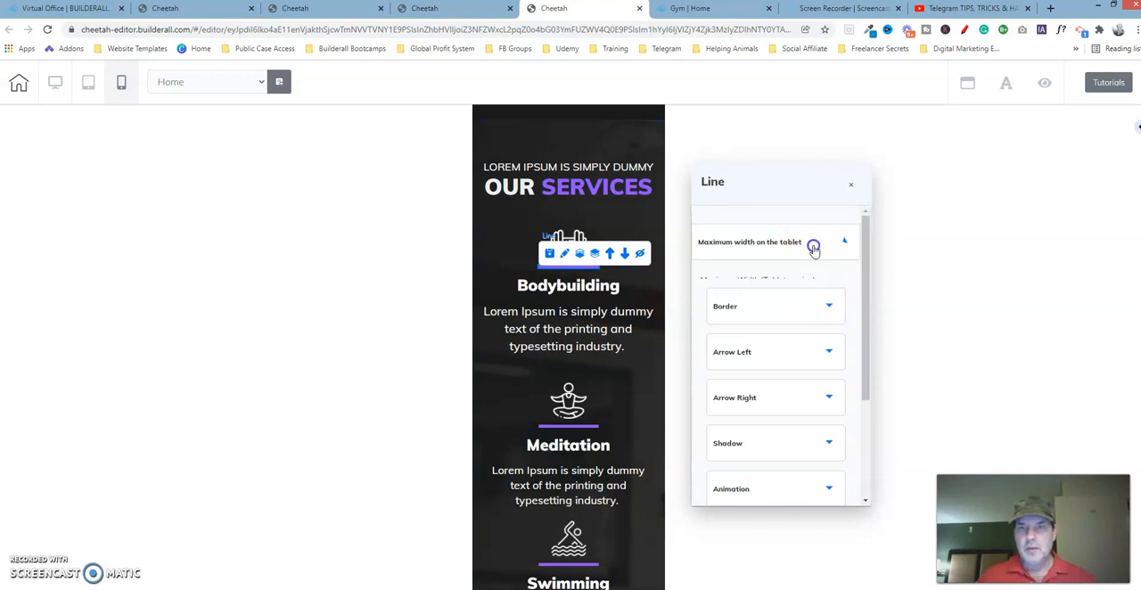
pyautogui.click(813, 248)
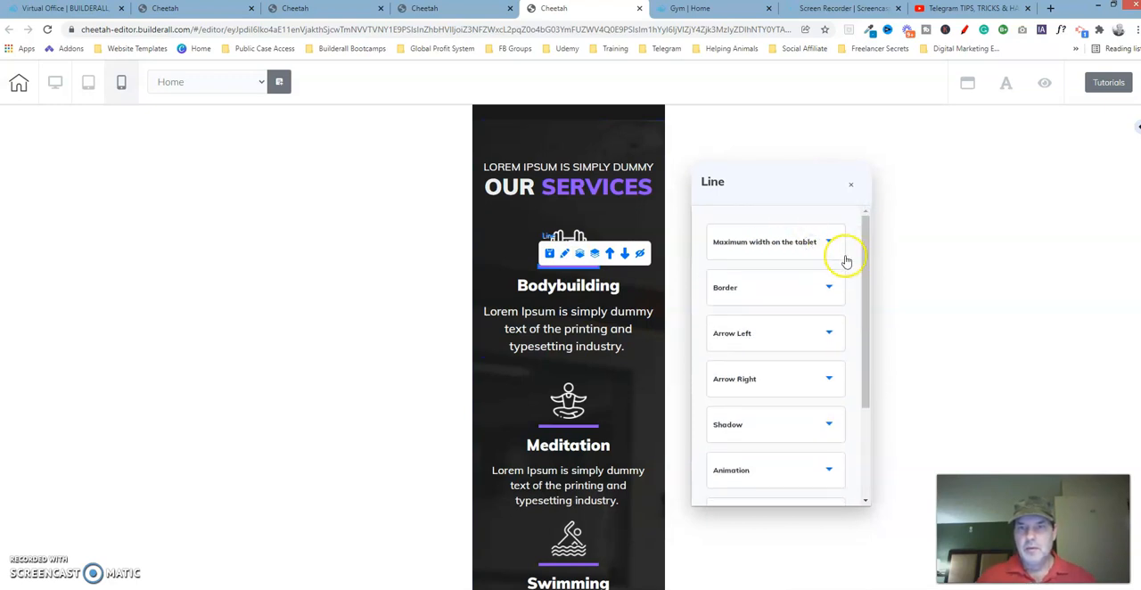
pyautogui.moveTo(863, 259); pyautogui.dragTo(879, 438)
pyautogui.click(803, 427)
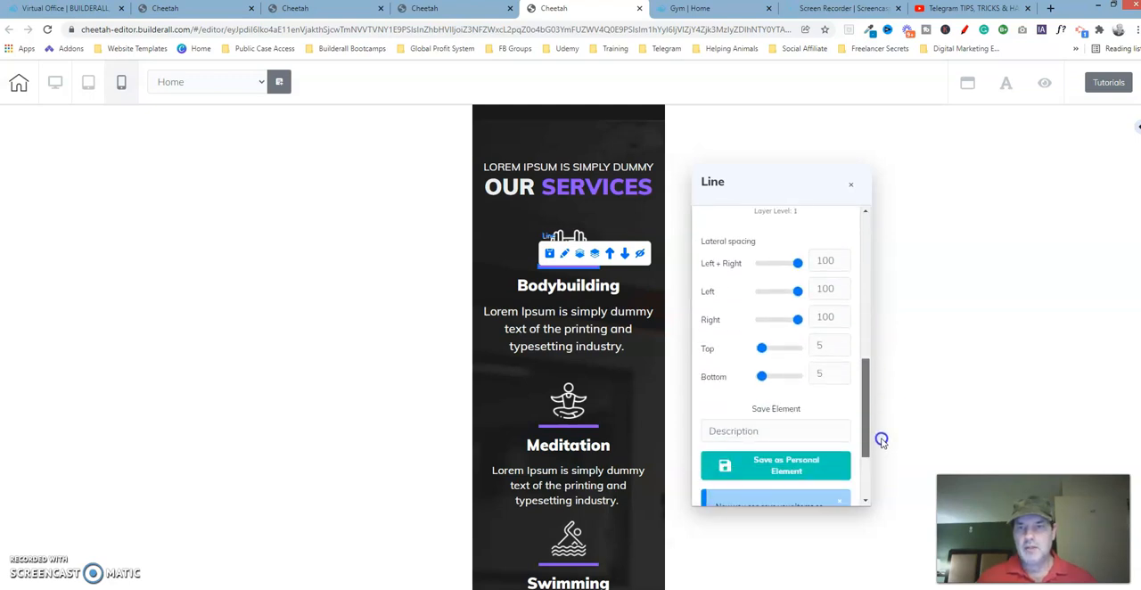
# In the working copy, set the left and right spacing of the line above Bodybuilding to 100, matching the reference, and close its settings
pyautogui.click(343, 12)
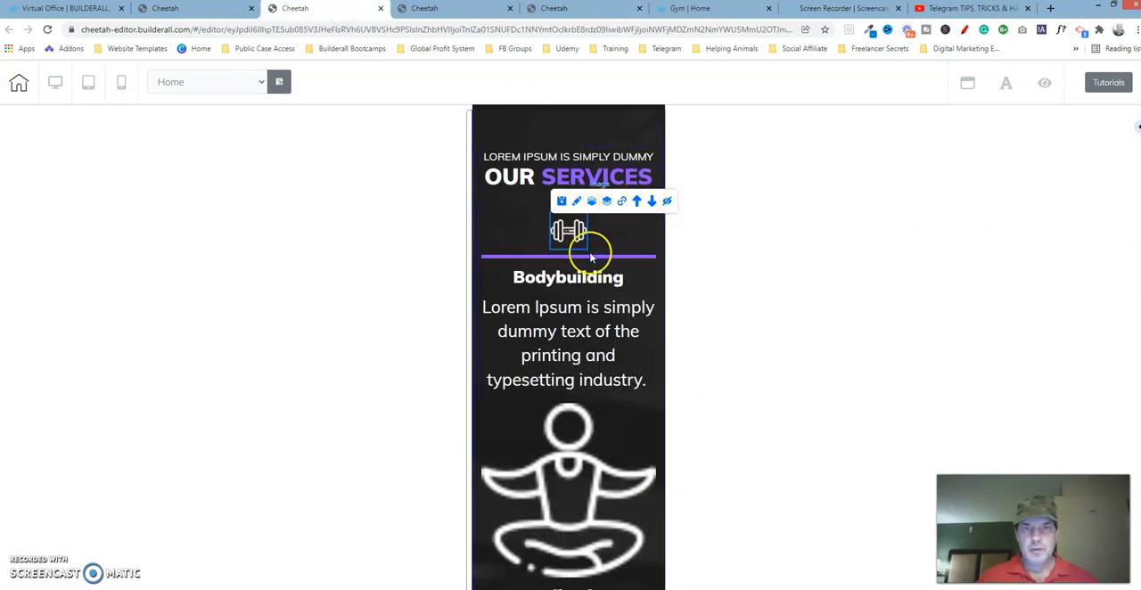
pyautogui.moveTo(594, 259)
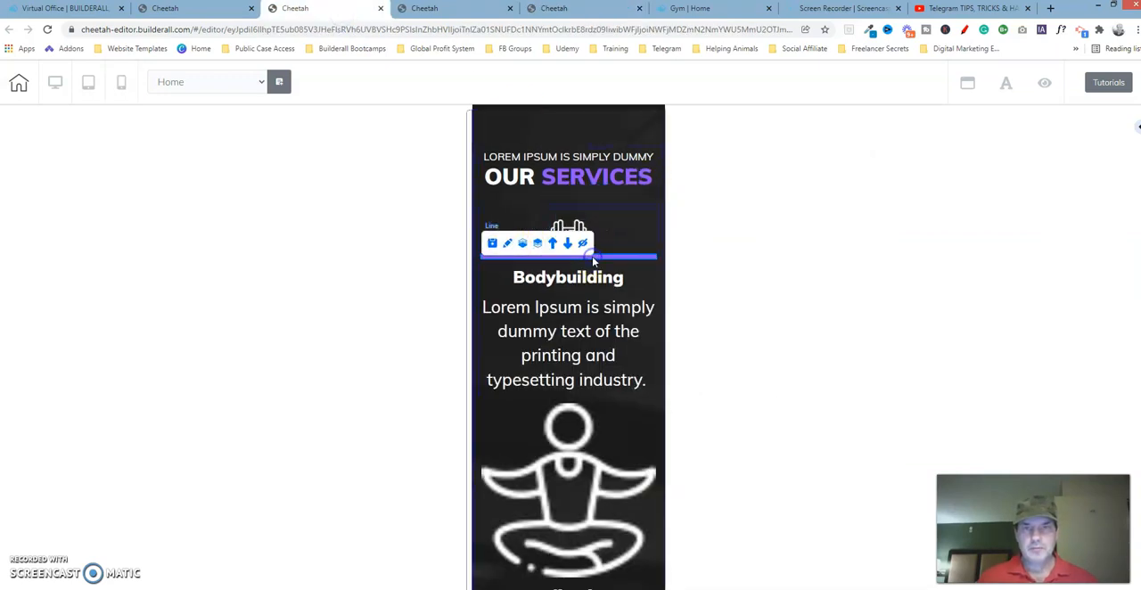
pyautogui.click(506, 248)
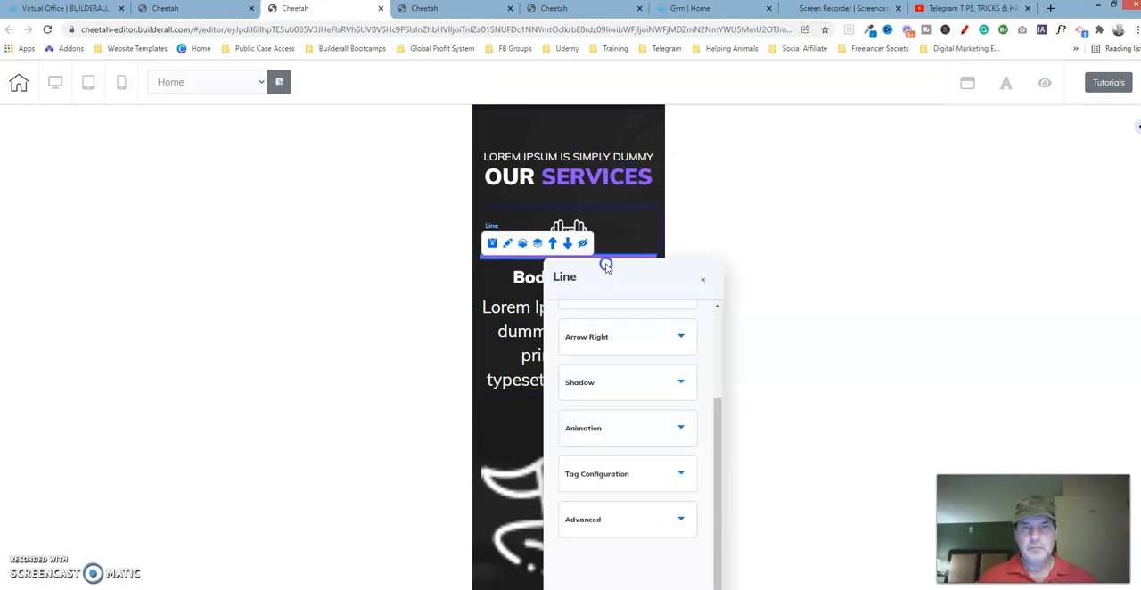
pyautogui.moveTo(603, 263); pyautogui.dragTo(851, 122)
pyautogui.click(924, 375)
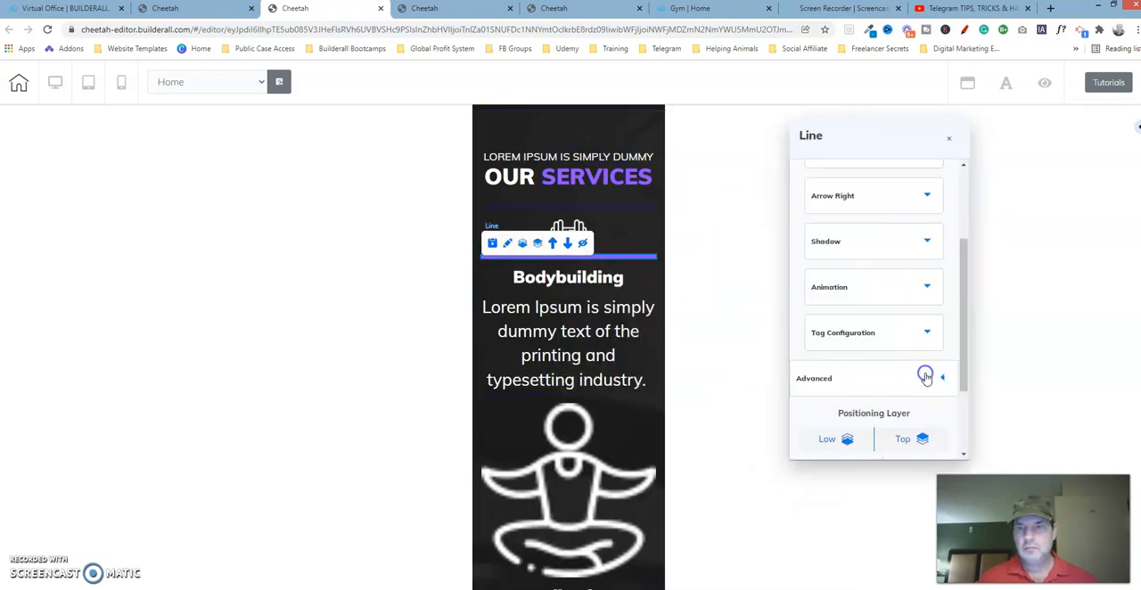
pyautogui.moveTo(964, 310); pyautogui.dragTo(965, 389)
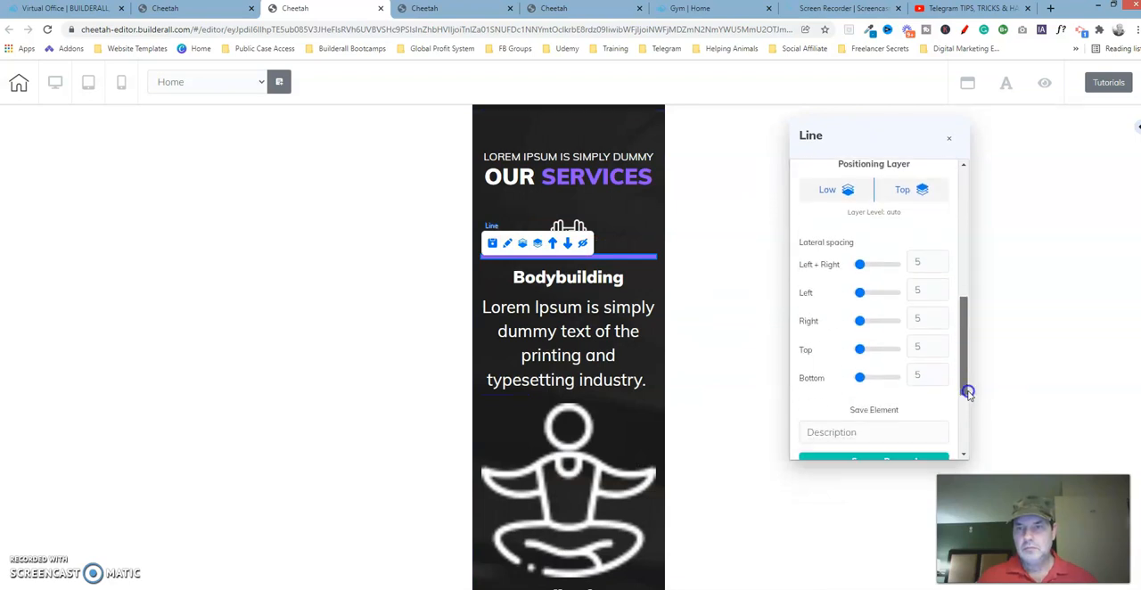
pyautogui.click(567, 10)
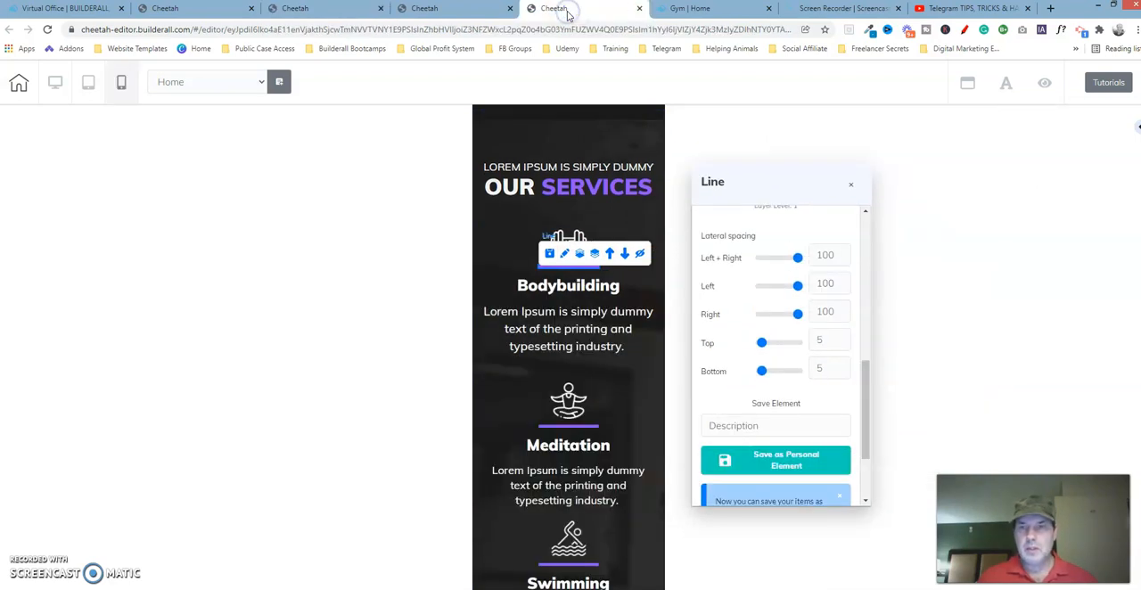
pyautogui.click(344, 8)
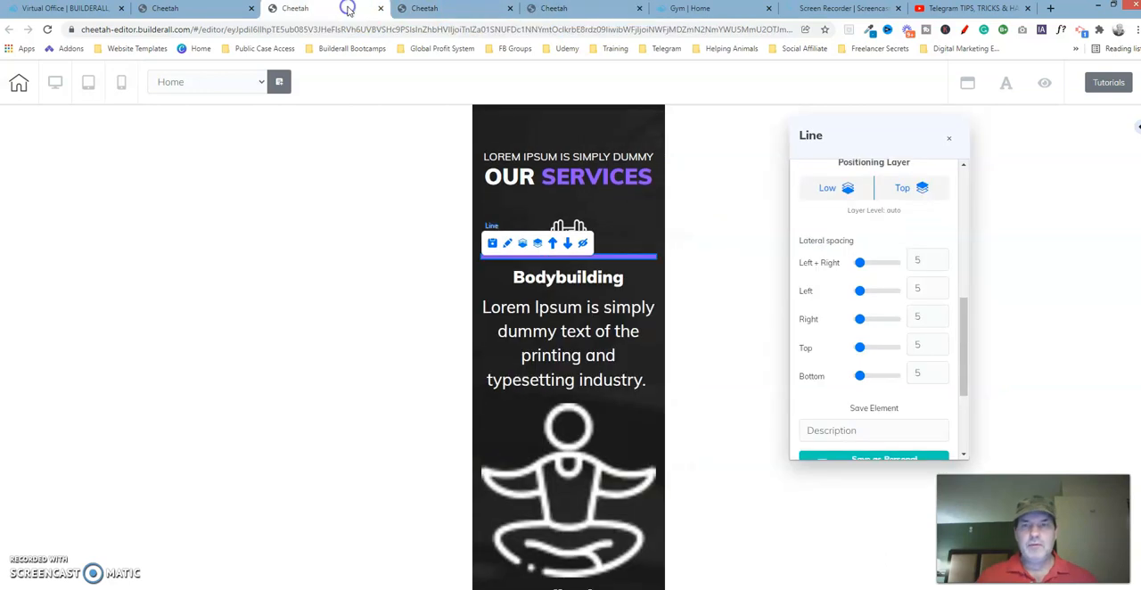
pyautogui.moveTo(860, 264); pyautogui.dragTo(898, 260)
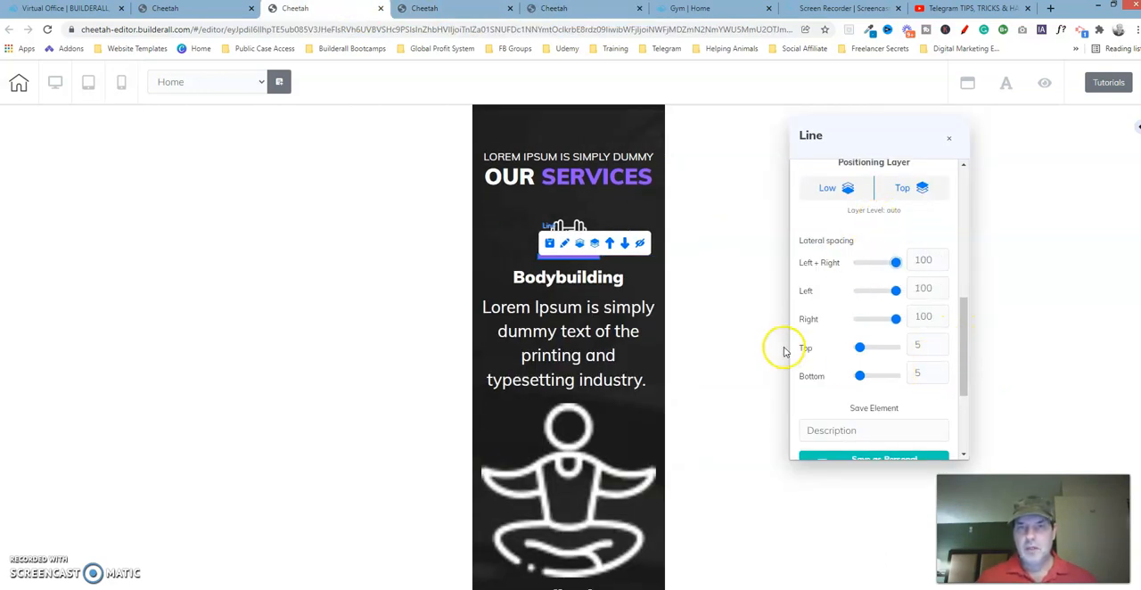
pyautogui.click(950, 139)
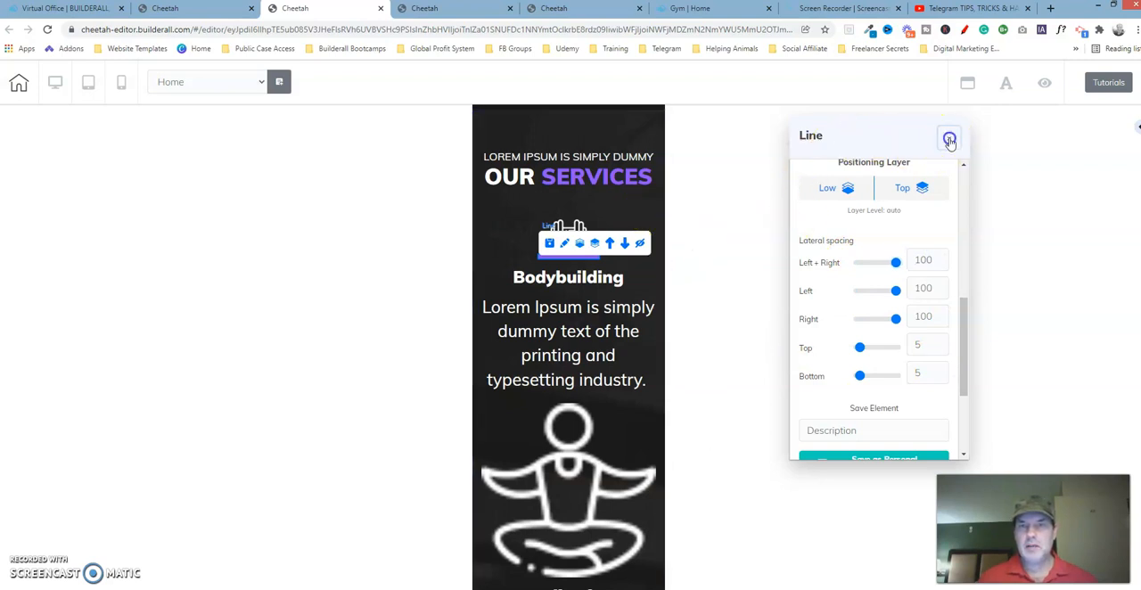
pyautogui.click(662, 129)
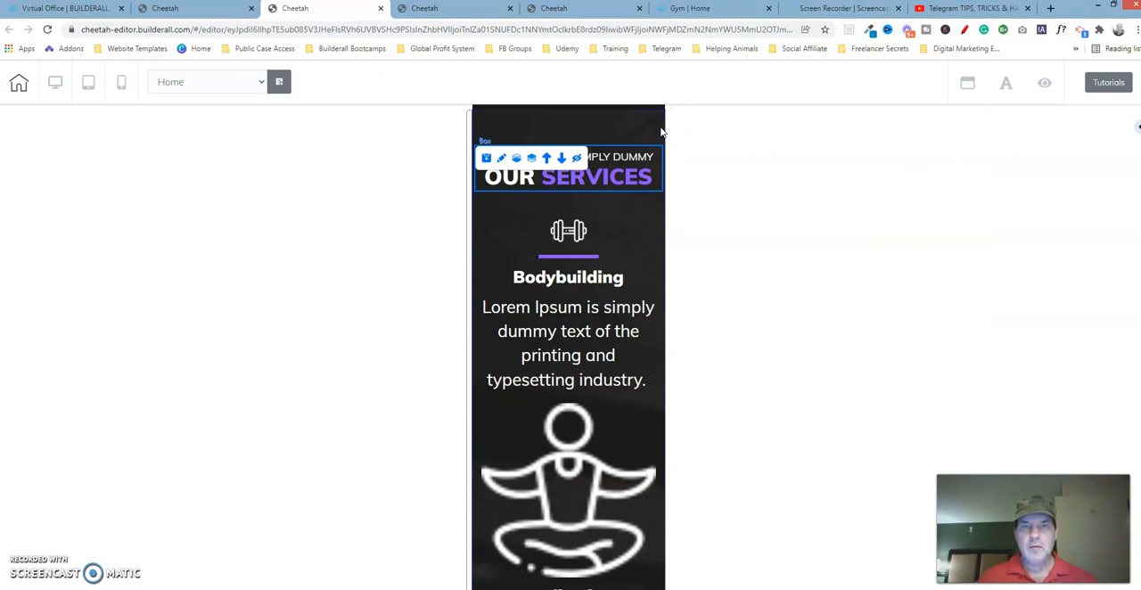
# Check the mobile text size and alignment of the Bodybuilding heading in the reference template
pyautogui.click(561, 11)
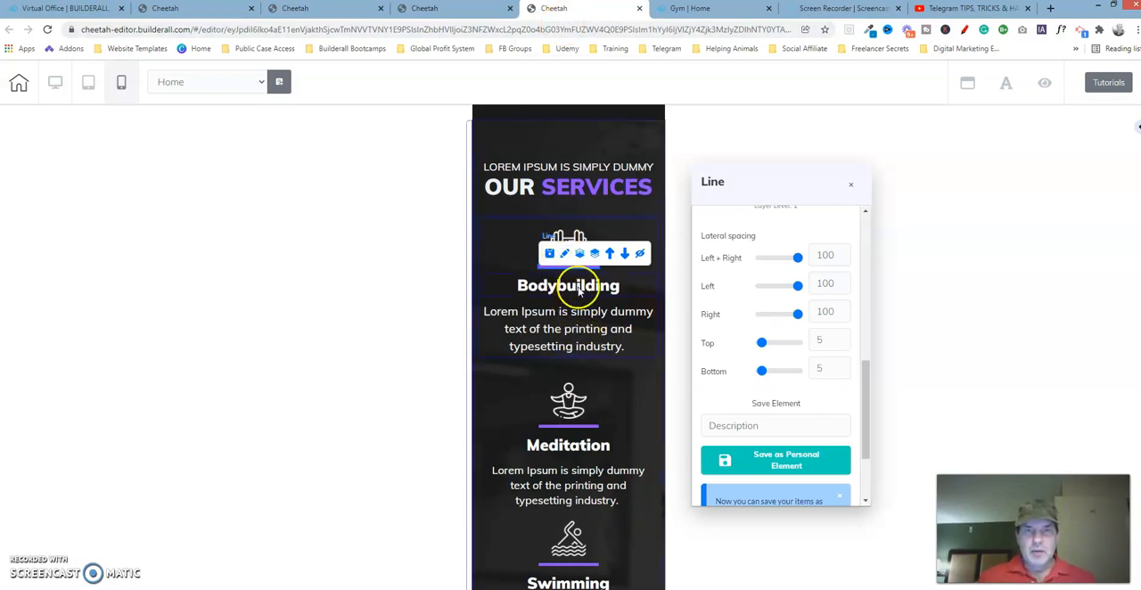
pyautogui.click(578, 292)
pyautogui.click(507, 262)
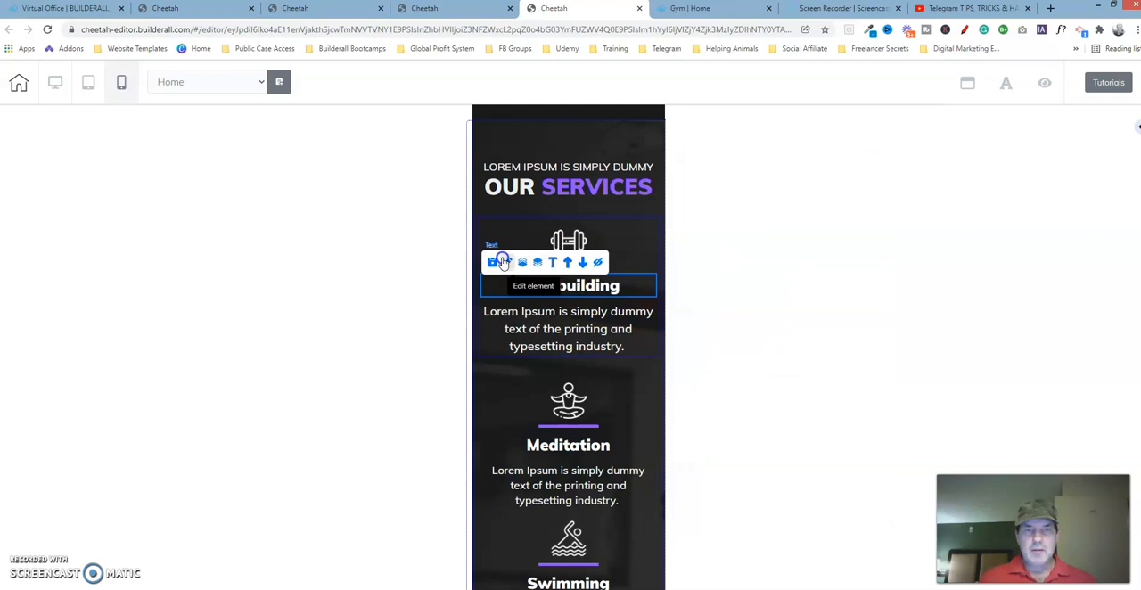
pyautogui.moveTo(632, 301); pyautogui.dragTo(812, 170)
pyautogui.moveTo(901, 375); pyautogui.dragTo(910, 197)
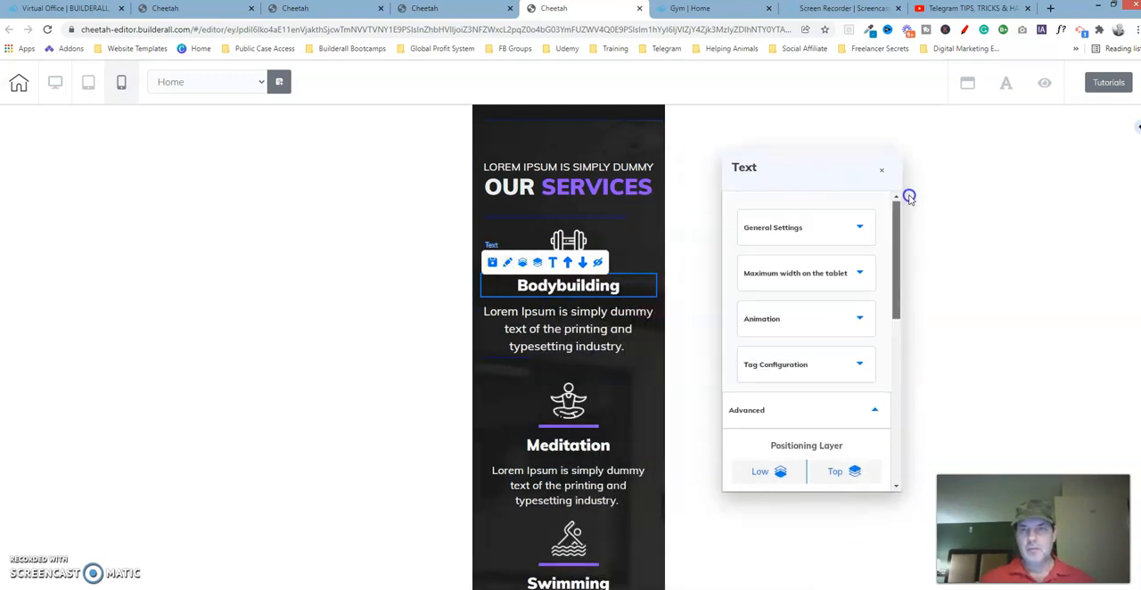
pyautogui.click(861, 228)
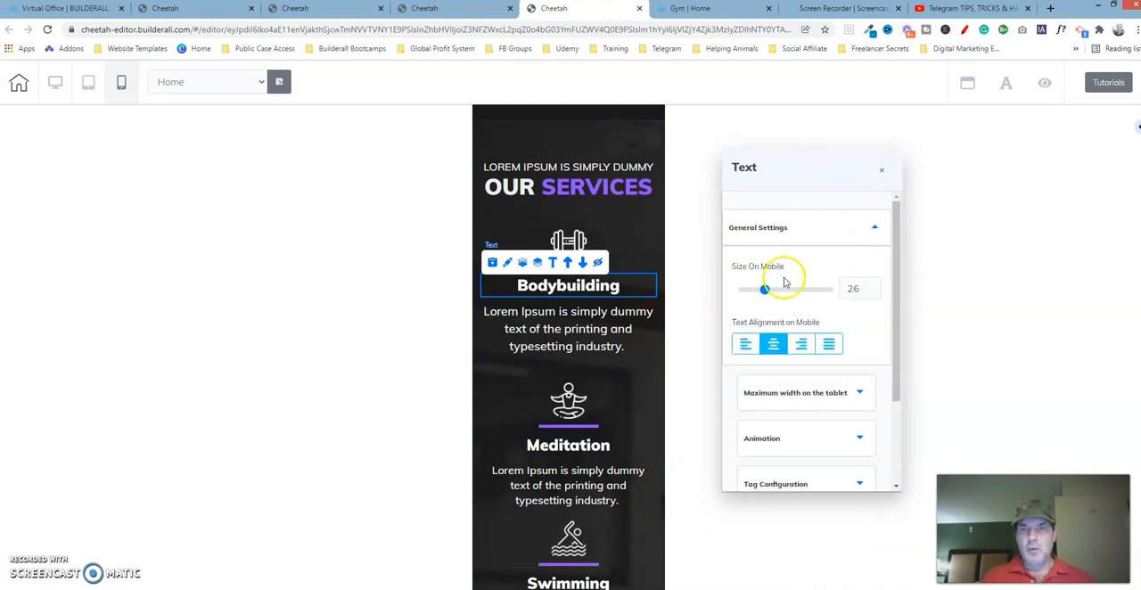
# In the working copy, set the mobile text size of the Bodybuilding heading to 26
pyautogui.click(340, 15)
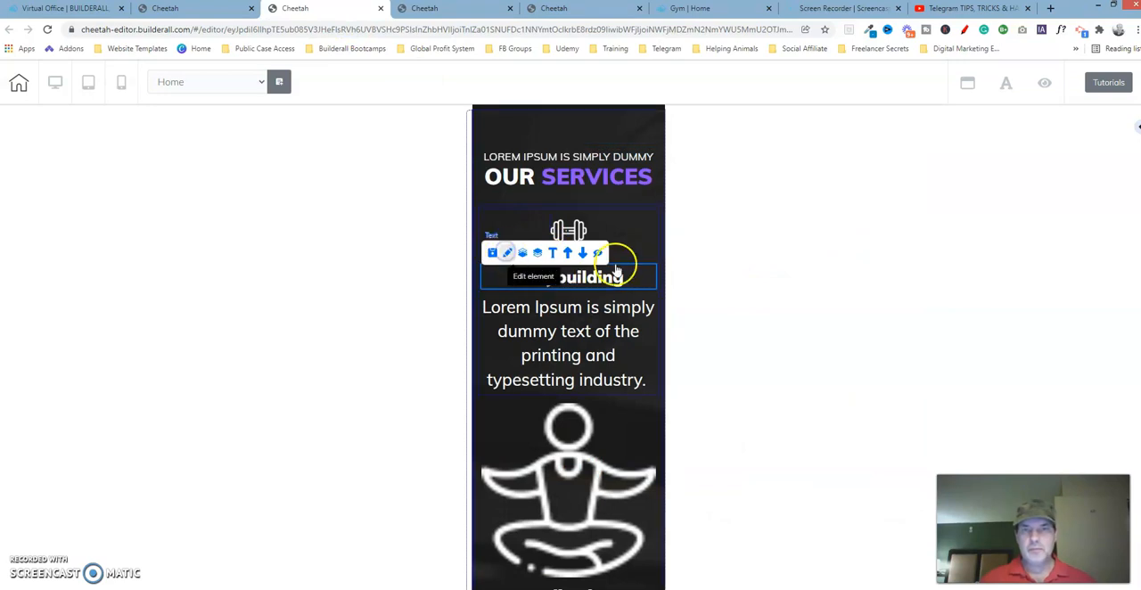
pyautogui.moveTo(651, 285); pyautogui.dragTo(881, 140)
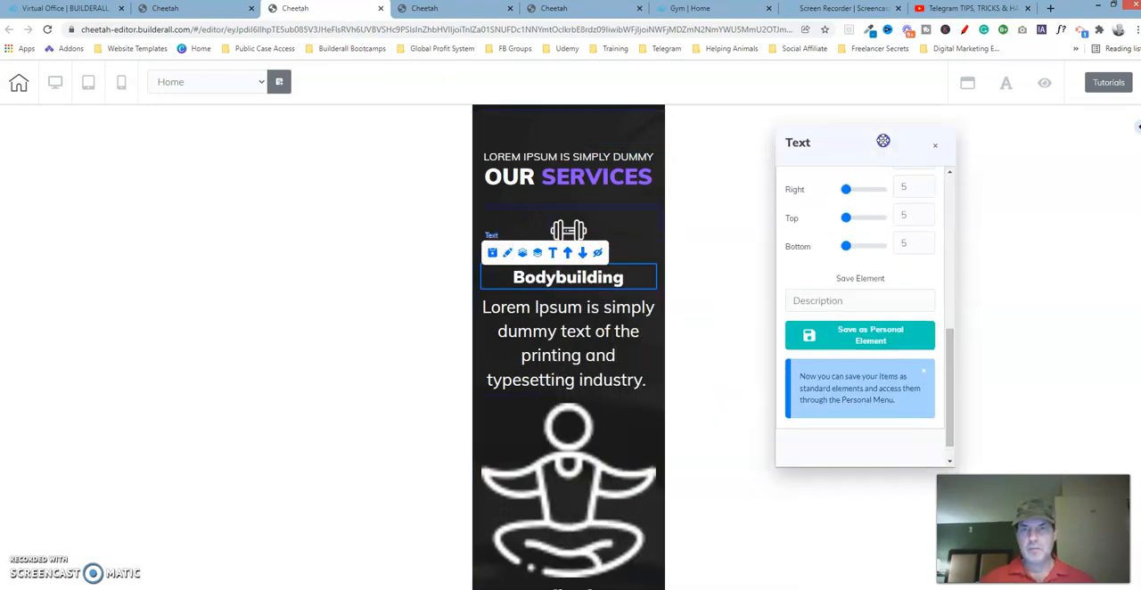
pyautogui.moveTo(950, 349); pyautogui.dragTo(964, 194)
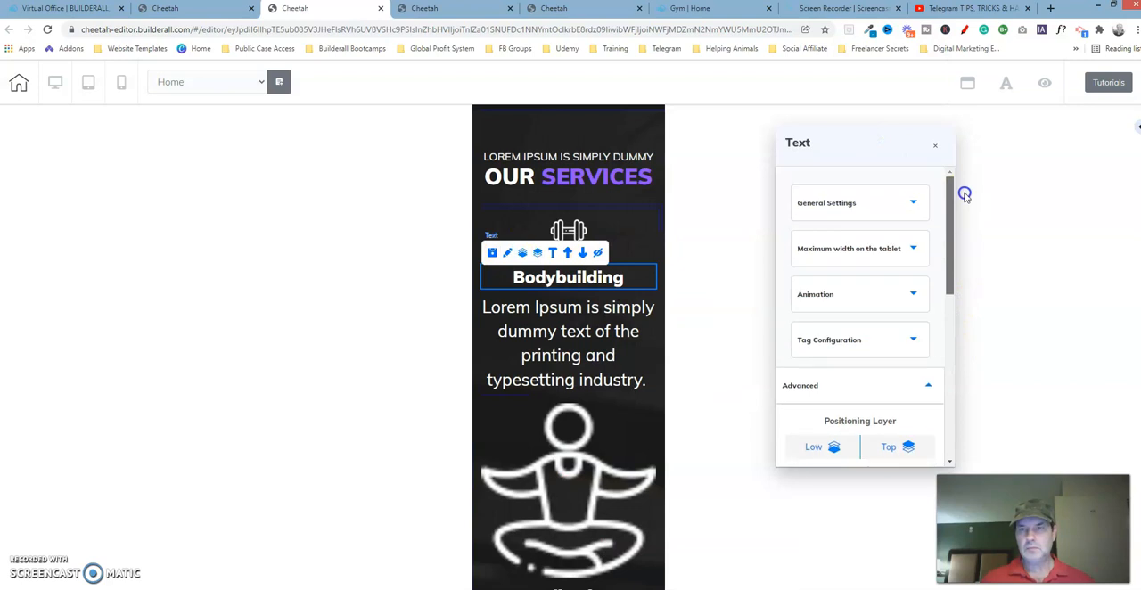
pyautogui.click(913, 202)
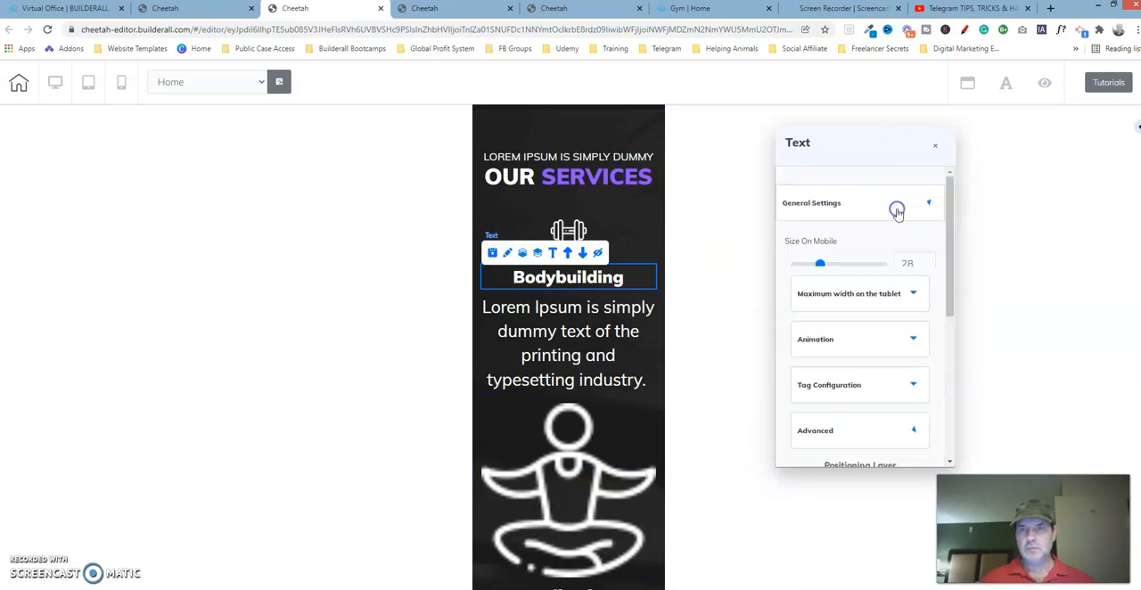
pyautogui.click(927, 269)
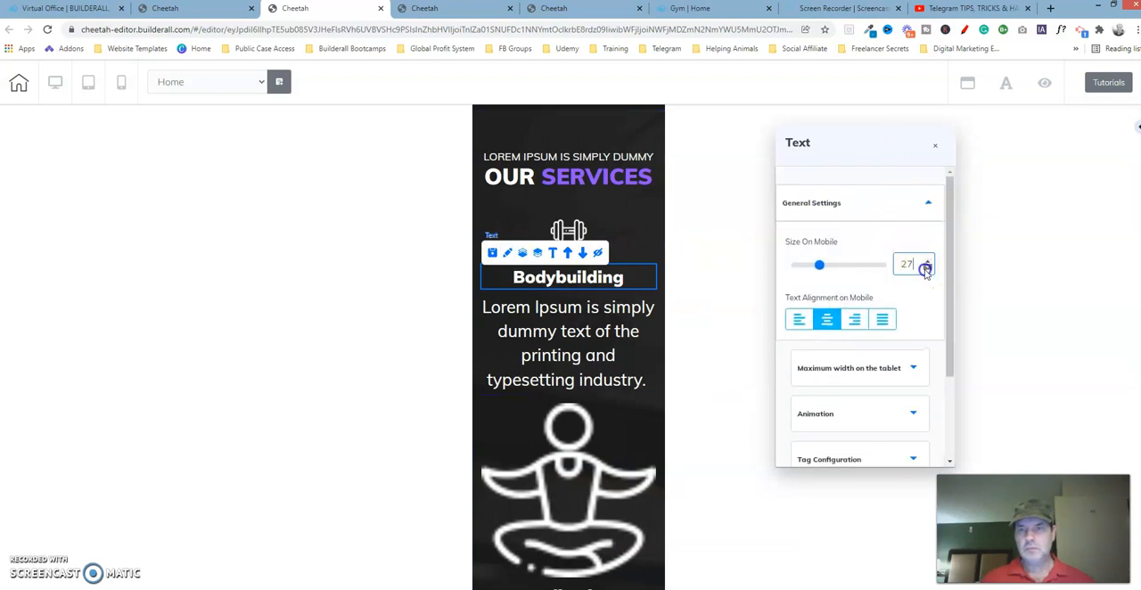
pyautogui.click(927, 267)
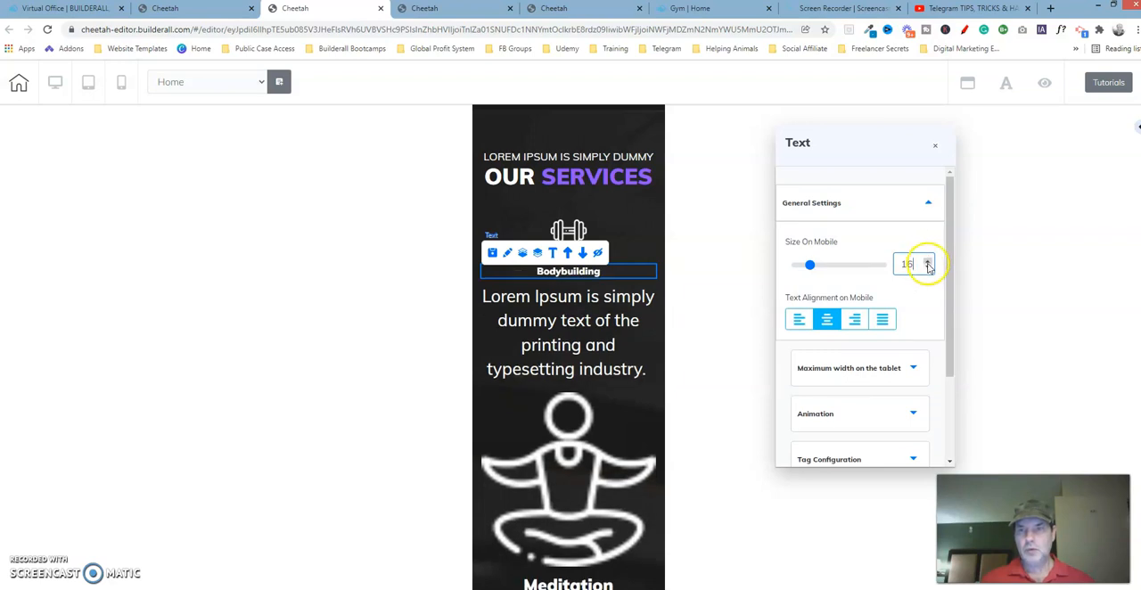
pyautogui.click(929, 263)
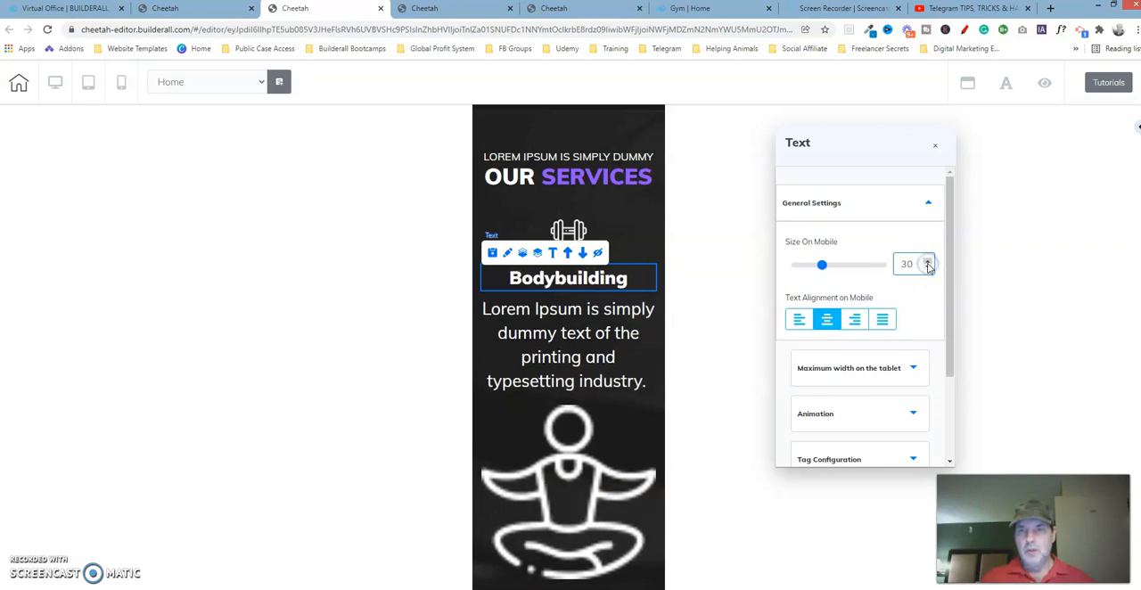
pyautogui.click(928, 269)
pyautogui.click(928, 270)
pyautogui.click(928, 269)
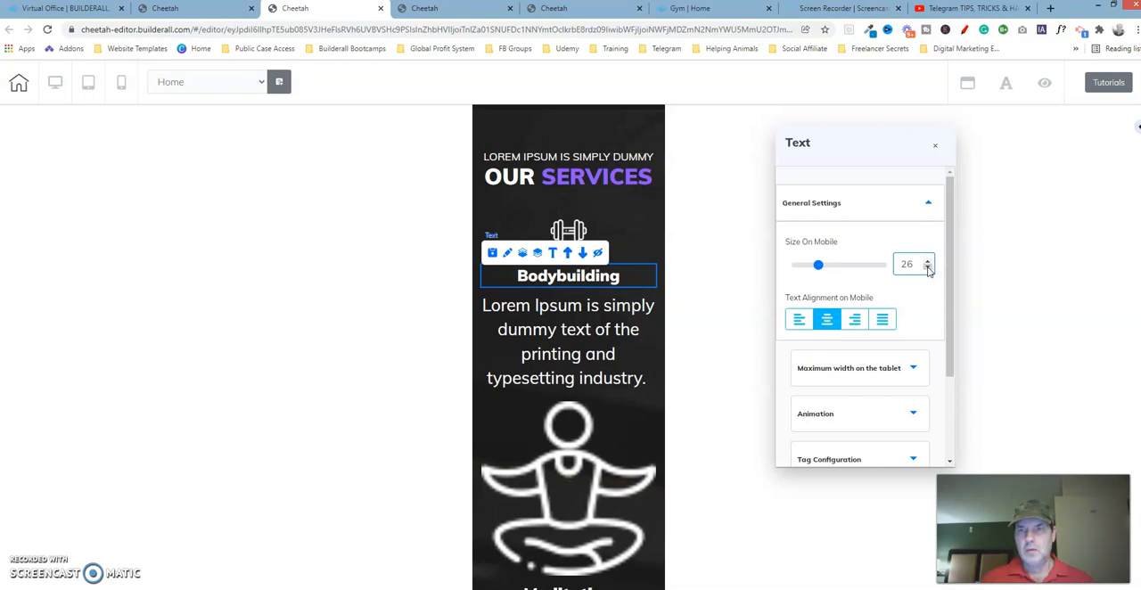
pyautogui.click(925, 203)
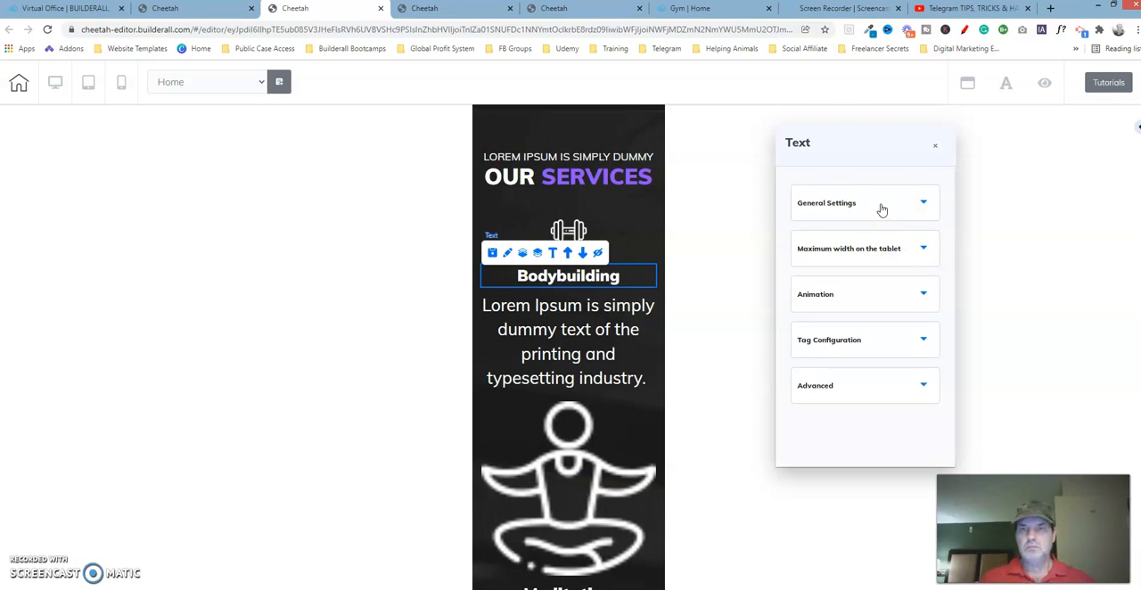
# Compare the lateral spacing of the Bodybuilding heading in the working copy with that in the reference template
pyautogui.click(900, 394)
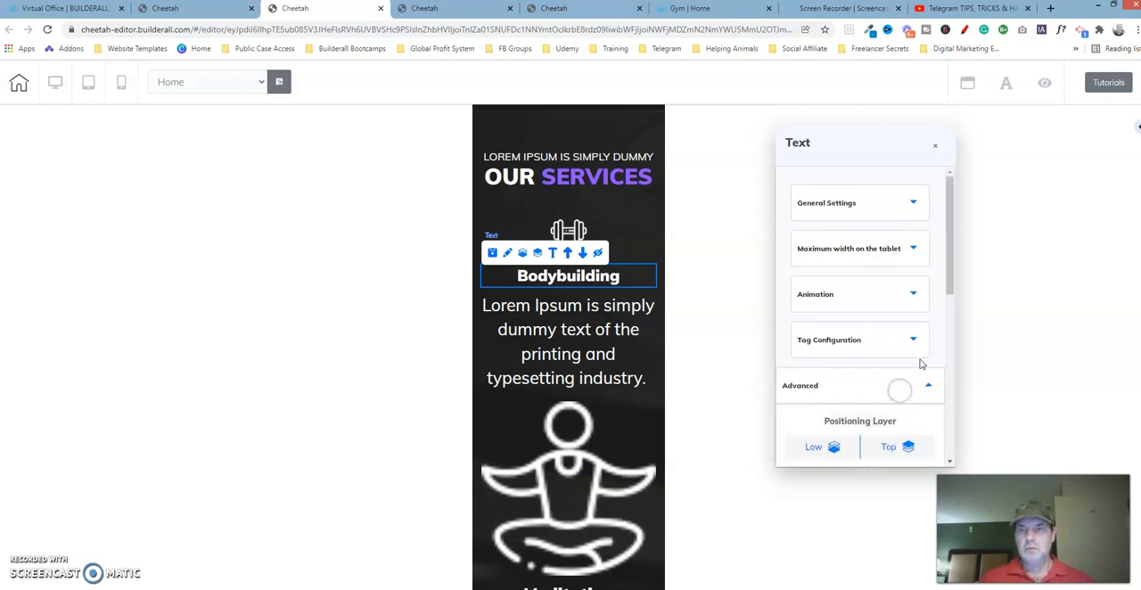
pyautogui.moveTo(947, 272); pyautogui.dragTo(948, 390)
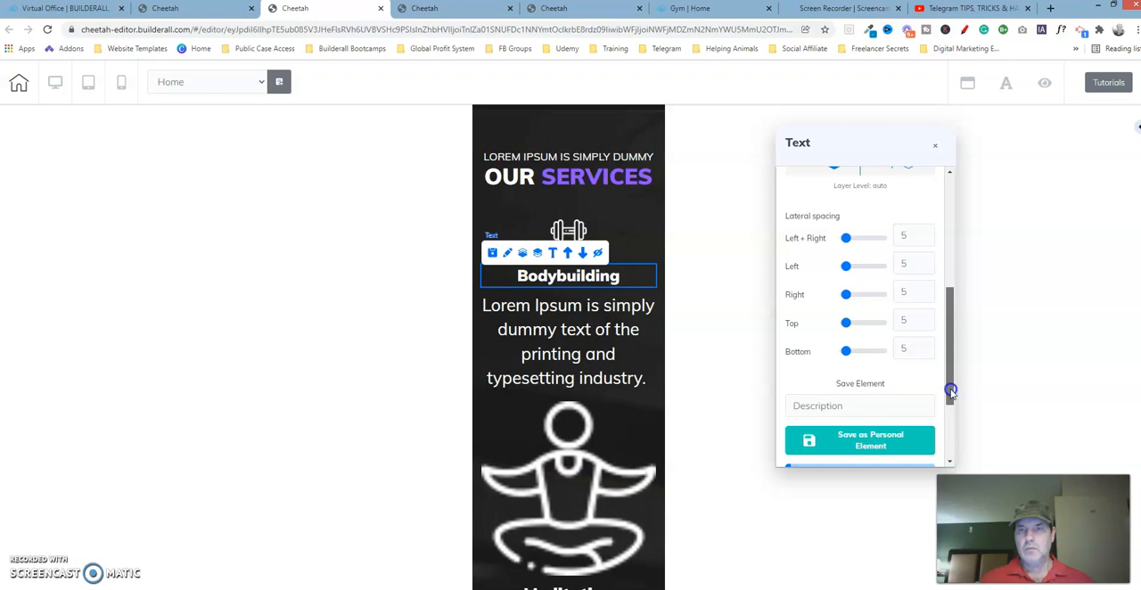
pyautogui.click(580, 12)
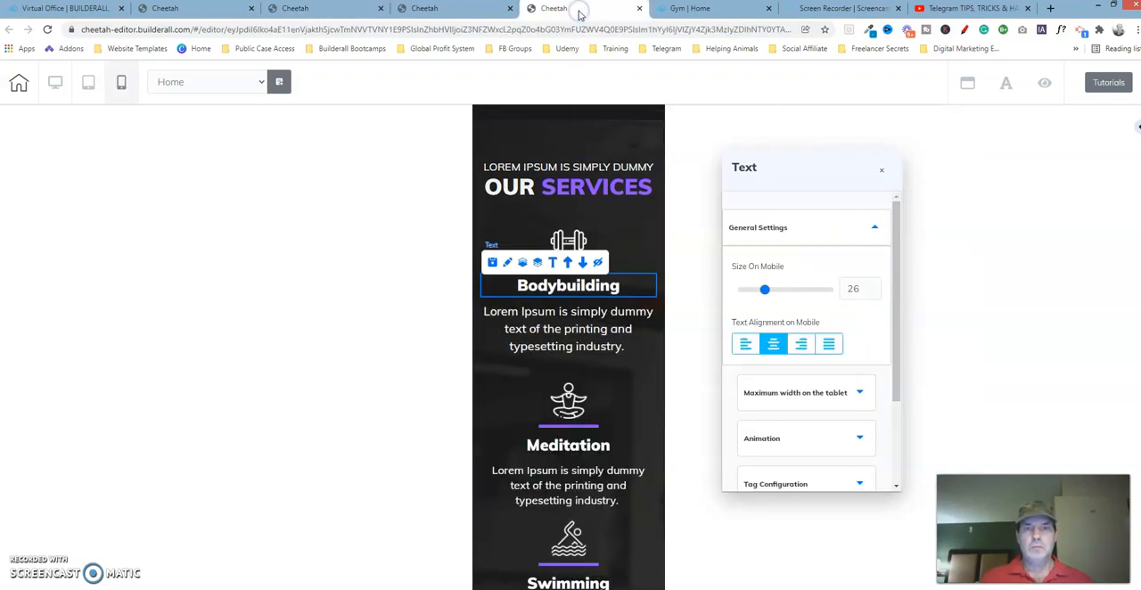